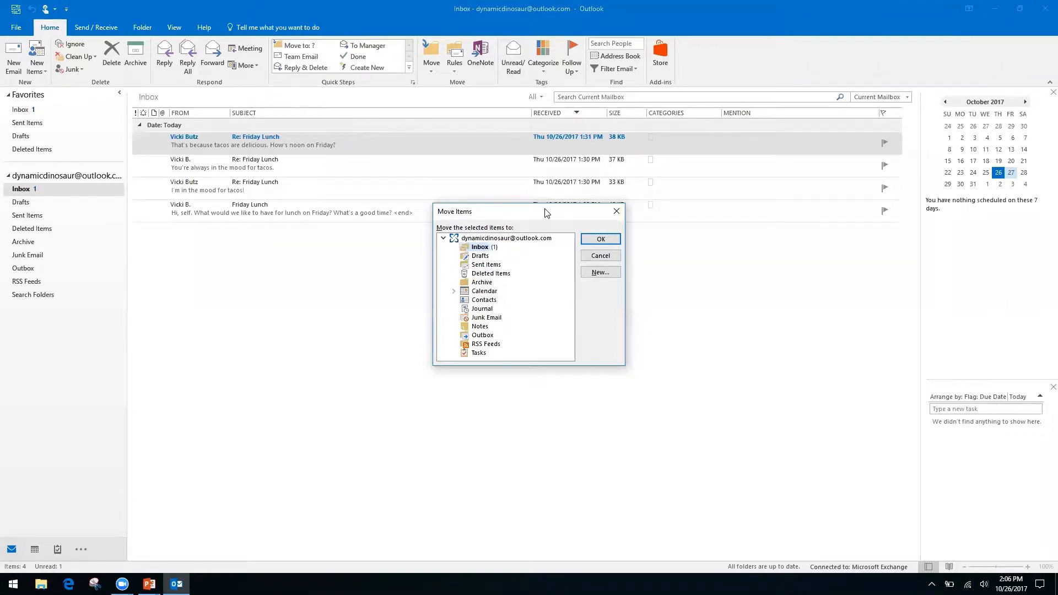
Step: Browse Archive and Deleted Items in Move Items, cancel the move, and switch to the Keyboard Shortcuts slideshow
{"action": "key", "text": "Down"}
{"action": "key", "text": "Down"}
{"action": "key", "text": "Down"}
{"action": "key", "text": "Down"}
{"action": "key", "text": "Up"}
{"action": "key", "text": "Up"}
{"action": "key", "text": "Up"}
{"action": "key", "text": "Up"}
{"action": "left_click", "coordinate": [616, 213]}
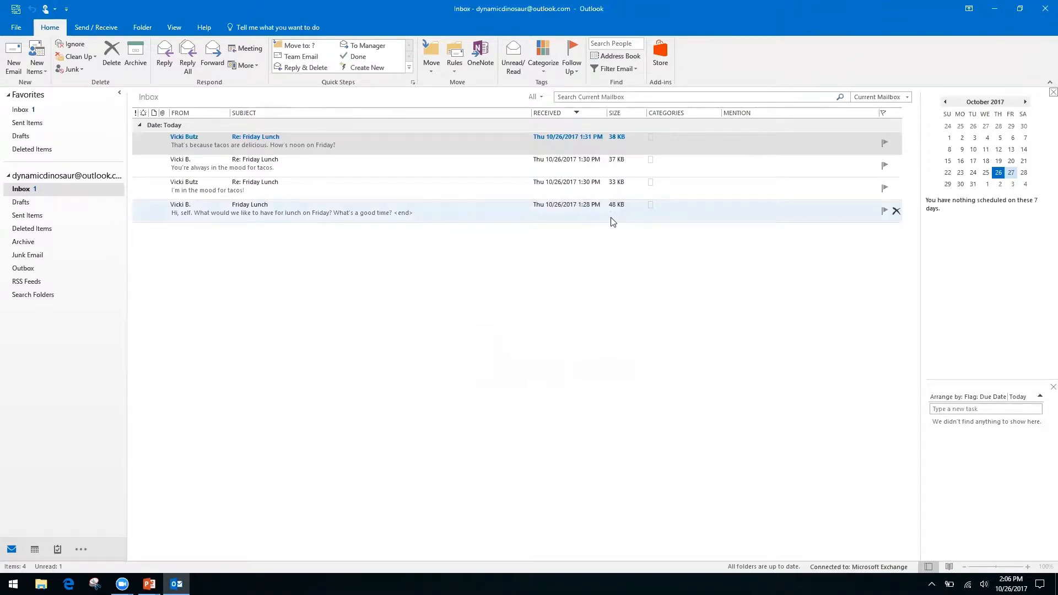
{"action": "key", "text": "alt+Tab"}
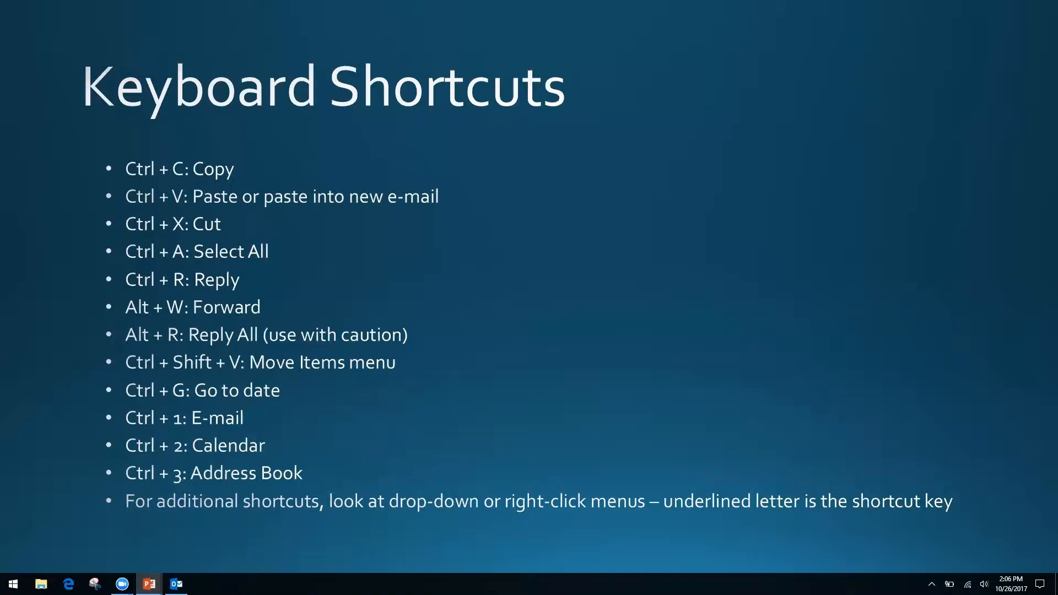
Step: Alt+Tab from the Keyboard Shortcuts slideshow back to the Outlook inbox
{"action": "key", "text": "alt+Tab"}
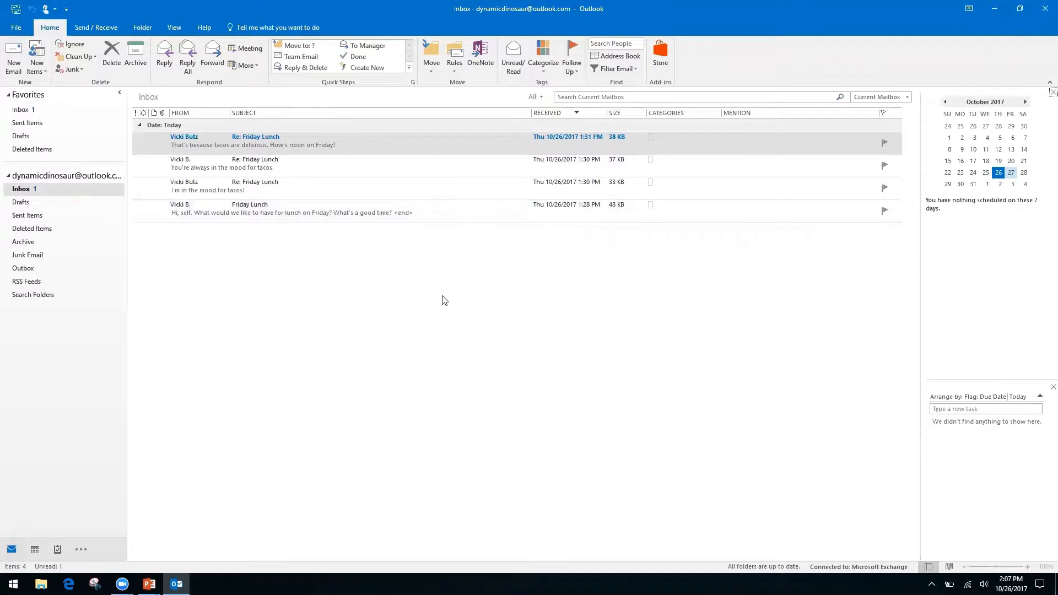
Step: Switch to the Calendar month view, widen the grid across the window, and open Go To Date
{"action": "key", "text": "ctrl+2"}
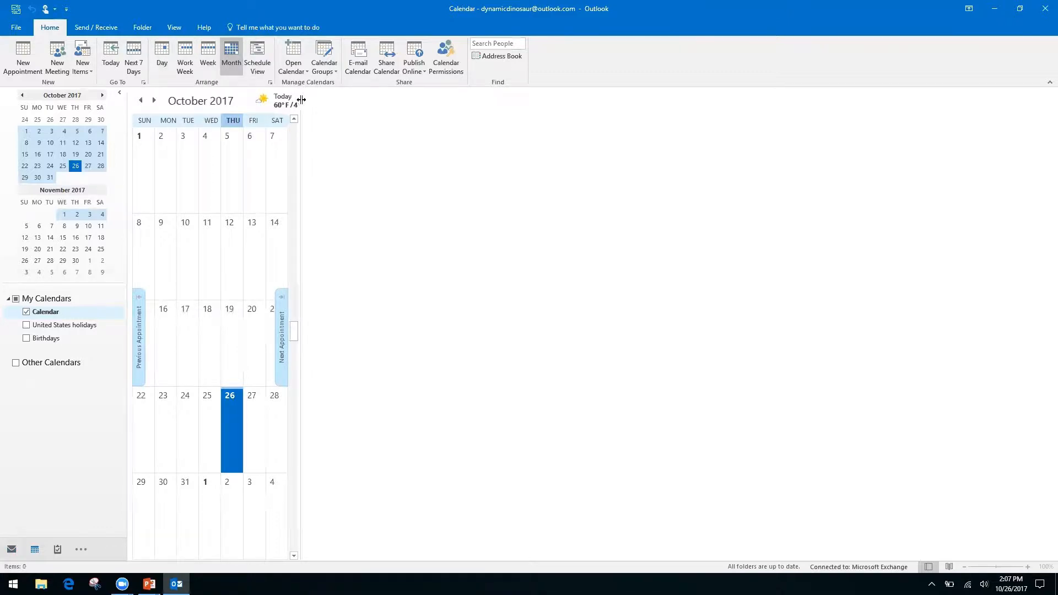
{"action": "left_click_drag", "start_coordinate": [301, 102], "coordinate": [918, 191]}
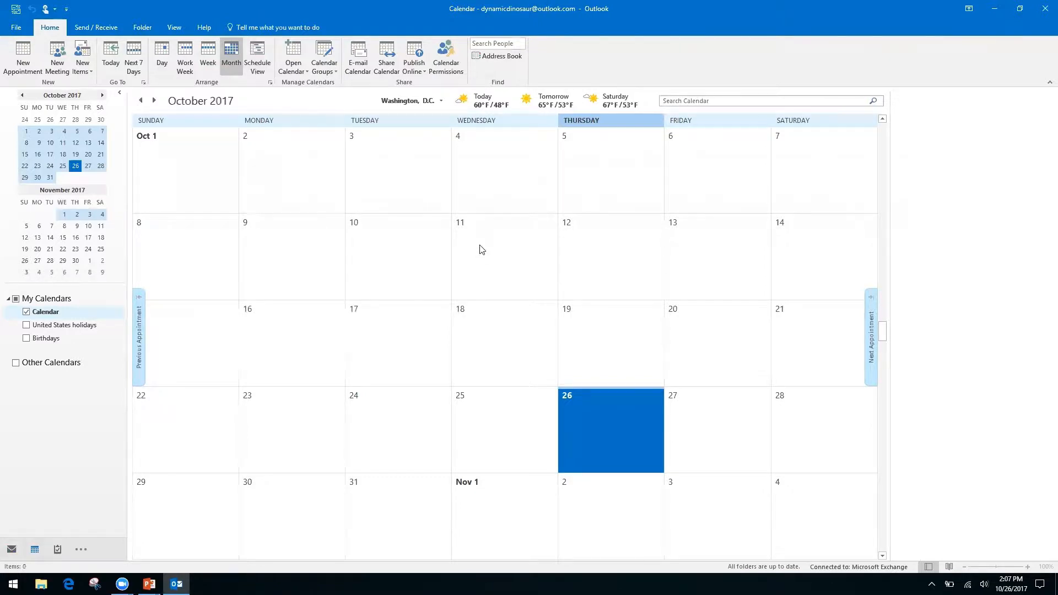
{"action": "key", "text": "ctrl+g"}
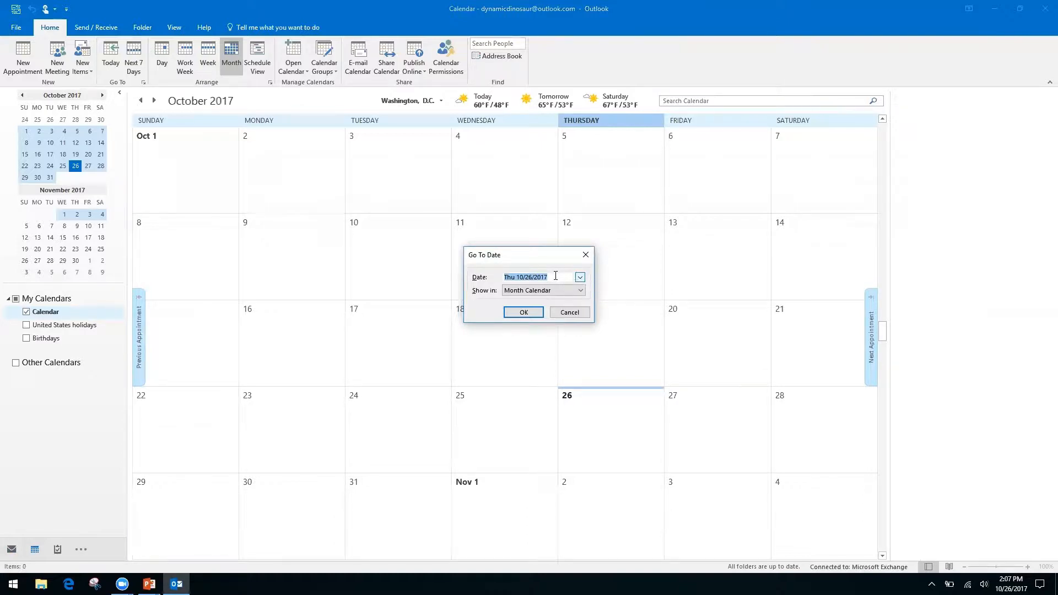
Step: Jump the calendar to 11/2/17, then advance month by month to March 2018
{"action": "type", "text": "11/2/17"}
{"action": "key", "text": "Return"}
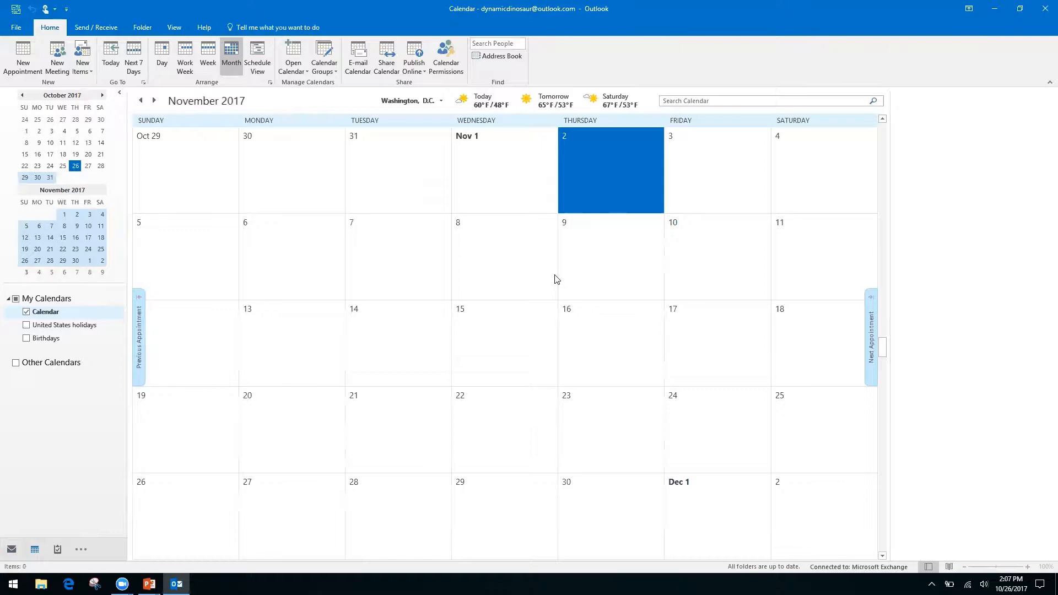
{"action": "left_click", "coordinate": [103, 96]}
{"action": "left_click", "coordinate": [103, 97]}
{"action": "left_click", "coordinate": [103, 96]}
{"action": "left_click", "coordinate": [103, 97]}
{"action": "left_click", "coordinate": [103, 96]}
Step: Step the calendar back to October 2017, then glance at the slide and return to Outlook
{"action": "left_click", "coordinate": [21, 96]}
{"action": "left_click", "coordinate": [22, 97]}
{"action": "left_click", "coordinate": [21, 96]}
{"action": "left_click", "coordinate": [22, 96]}
{"action": "left_click", "coordinate": [22, 96]}
{"action": "left_click", "coordinate": [21, 97]}
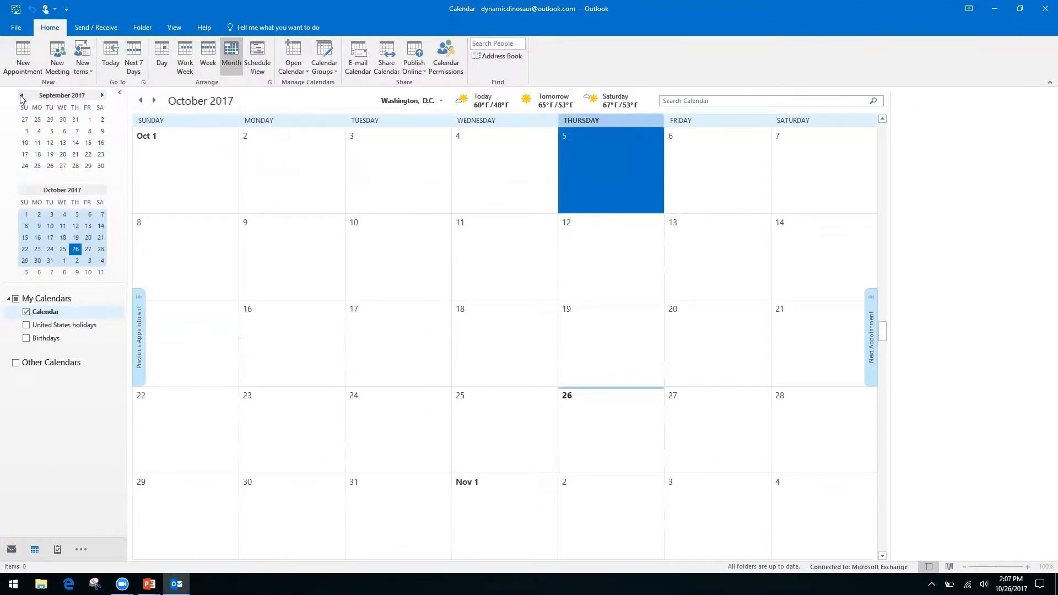
{"action": "key", "text": "alt+Tab"}
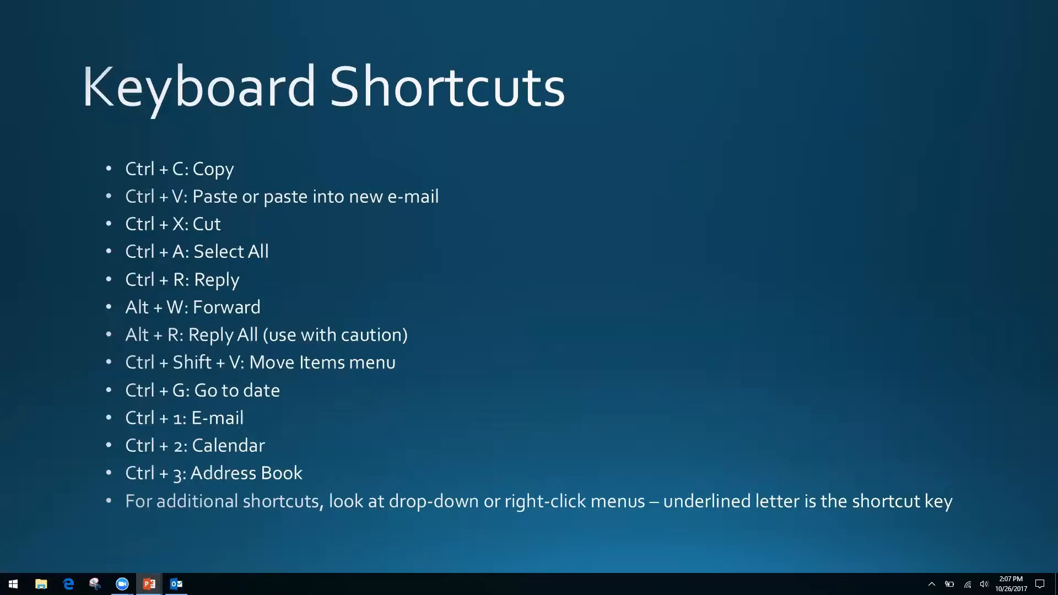
{"action": "key", "text": "alt+Tab"}
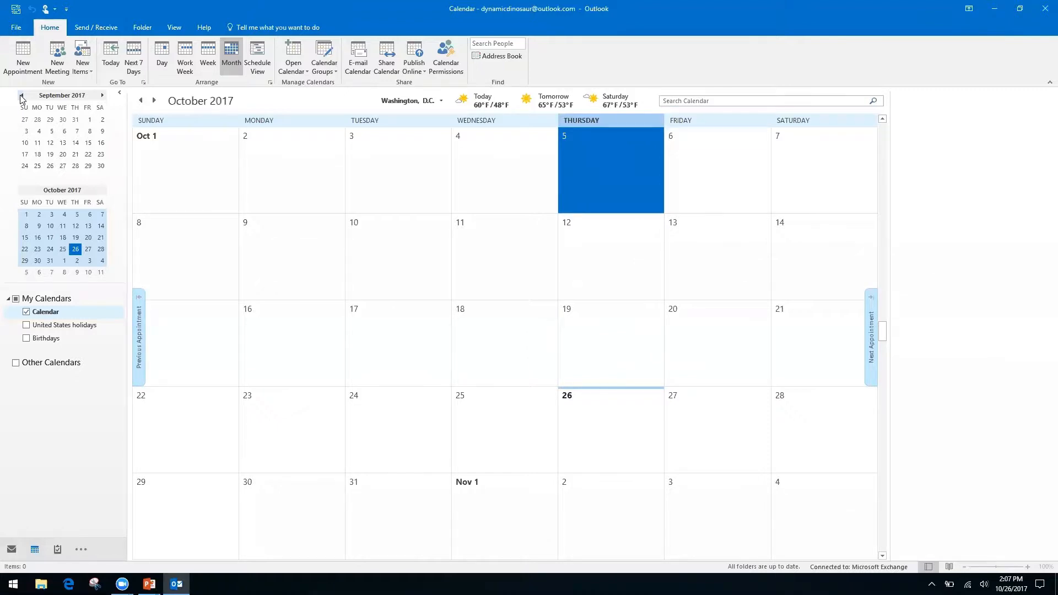
Step: Switch from Mail (Ctrl+1) to Calendar (Ctrl+2) to the empty Contacts view (Ctrl+3)
{"action": "key", "text": "ctrl+1"}
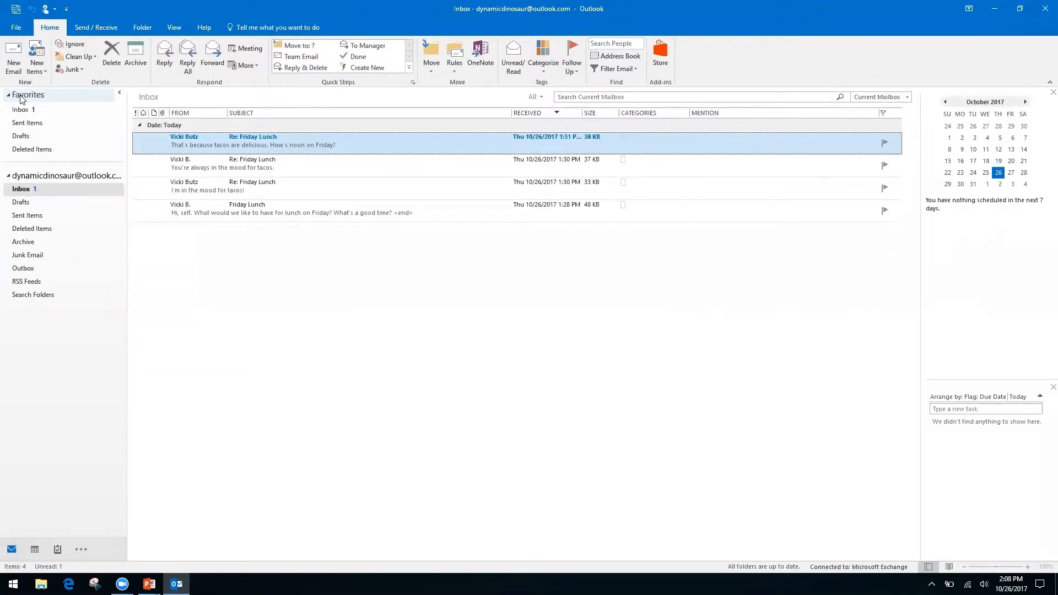
{"action": "key", "text": "ctrl+2"}
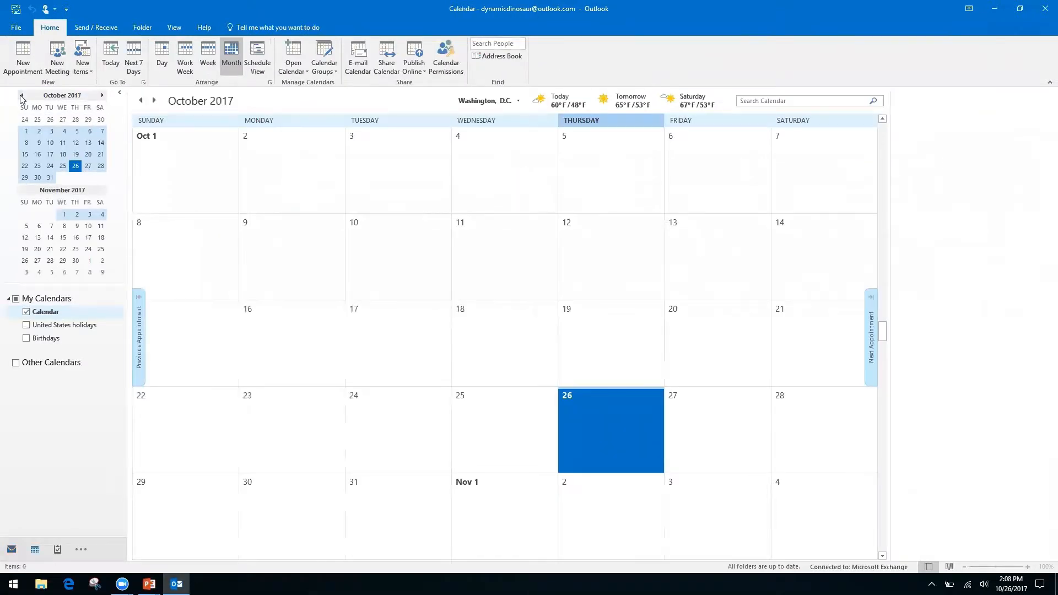
{"action": "key", "text": "ctrl+3"}
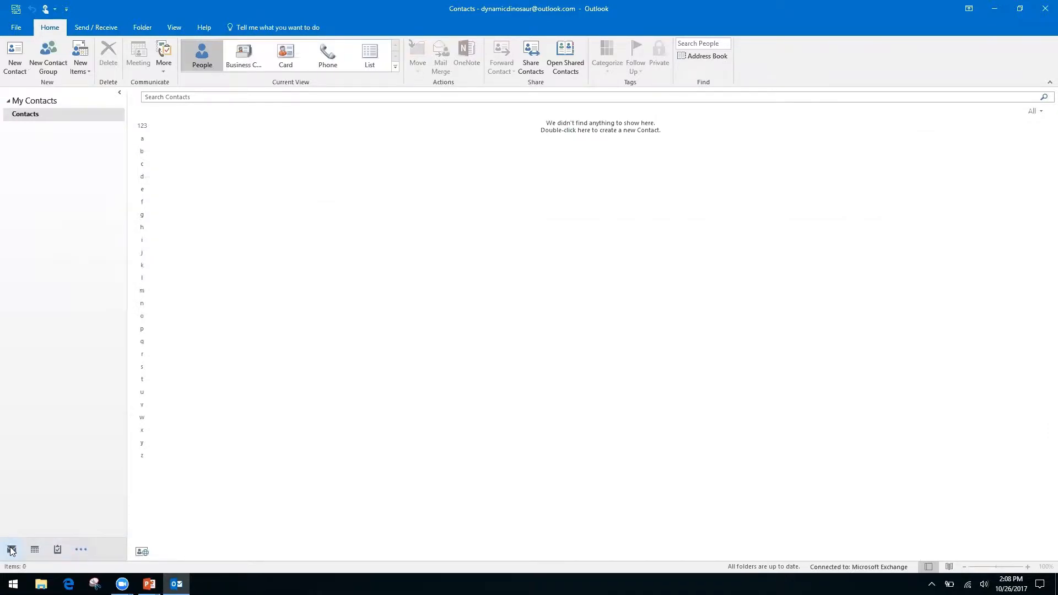
Step: Peek at the Calendar, then open and close the extra navigation views menu
{"action": "mouse_move", "coordinate": [45, 555]}
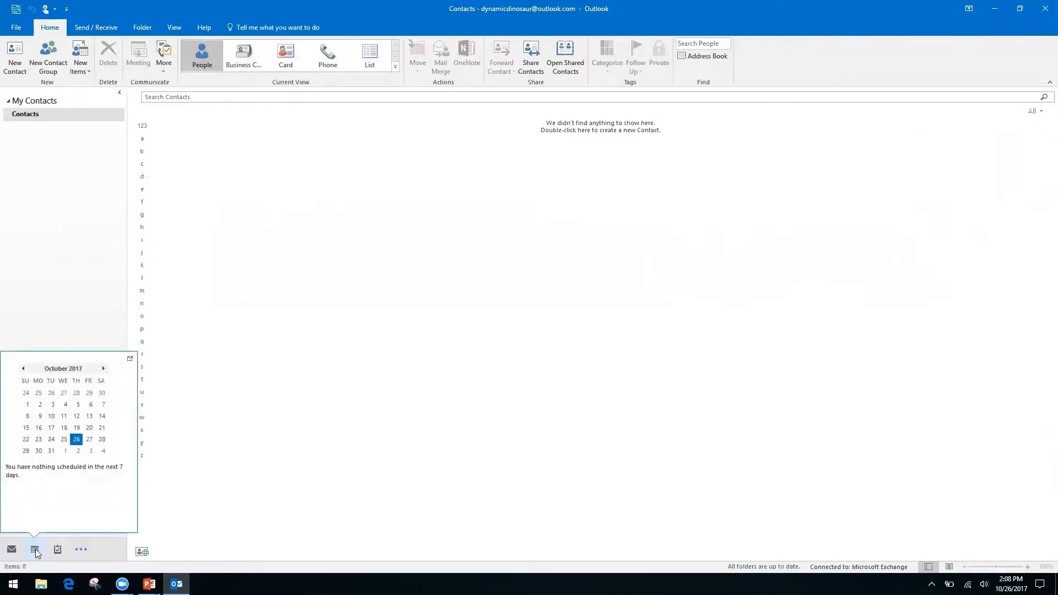
{"action": "left_click", "coordinate": [82, 550]}
{"action": "left_click", "coordinate": [41, 463]}
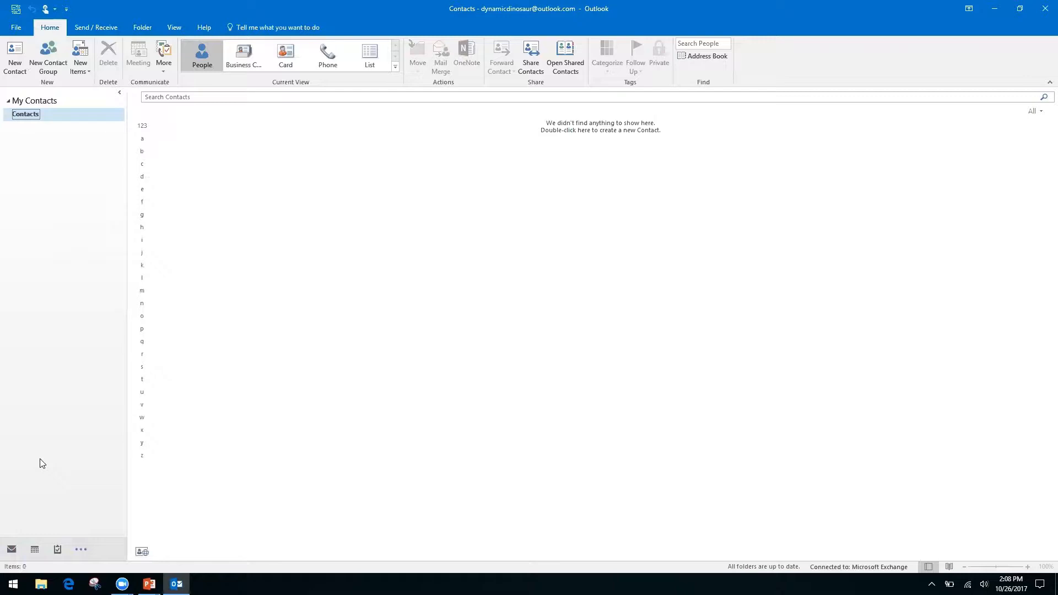
Step: Cycle through Mail, Calendar, Contacts and Notes with Ctrl shortcuts, ending on the inbox after checking the slide
{"action": "mouse_move", "coordinate": [23, 549]}
{"action": "key", "text": "ctrl+1"}
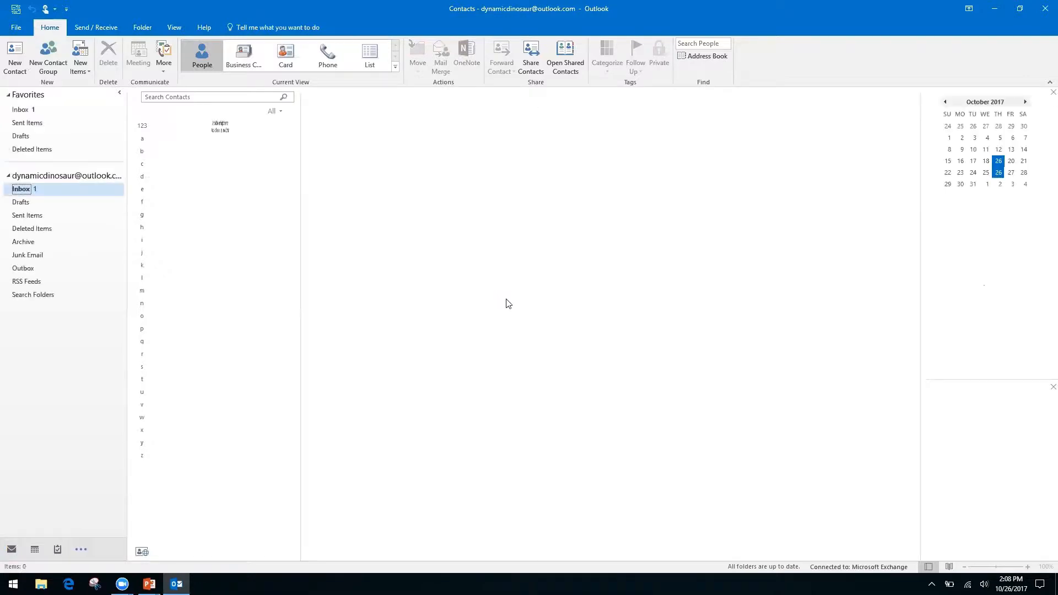
{"action": "key", "text": "ctrl+2"}
{"action": "key", "text": "ctrl+3"}
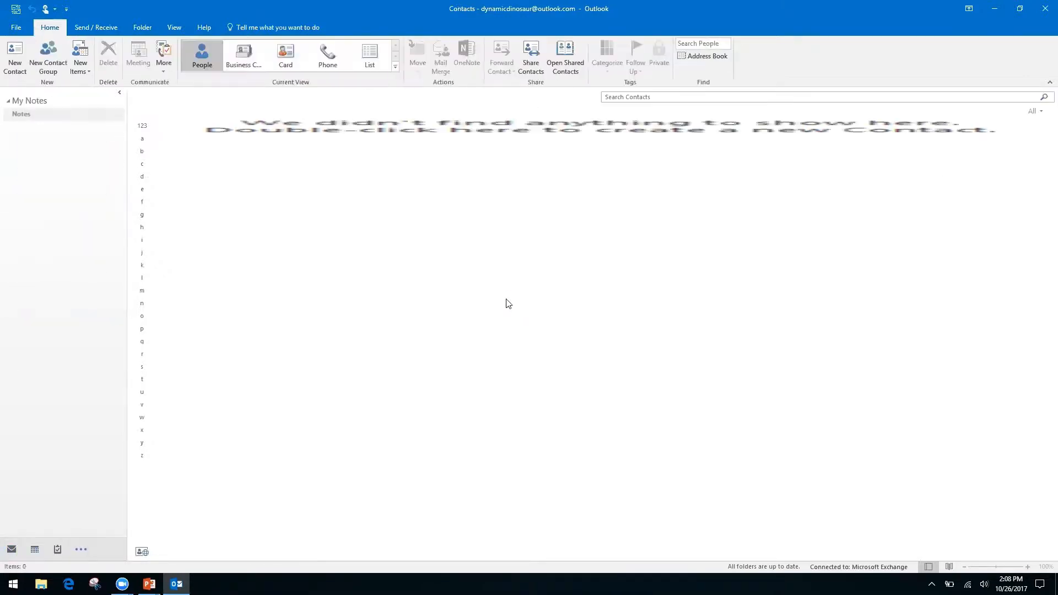
{"action": "key", "text": "ctrl+5"}
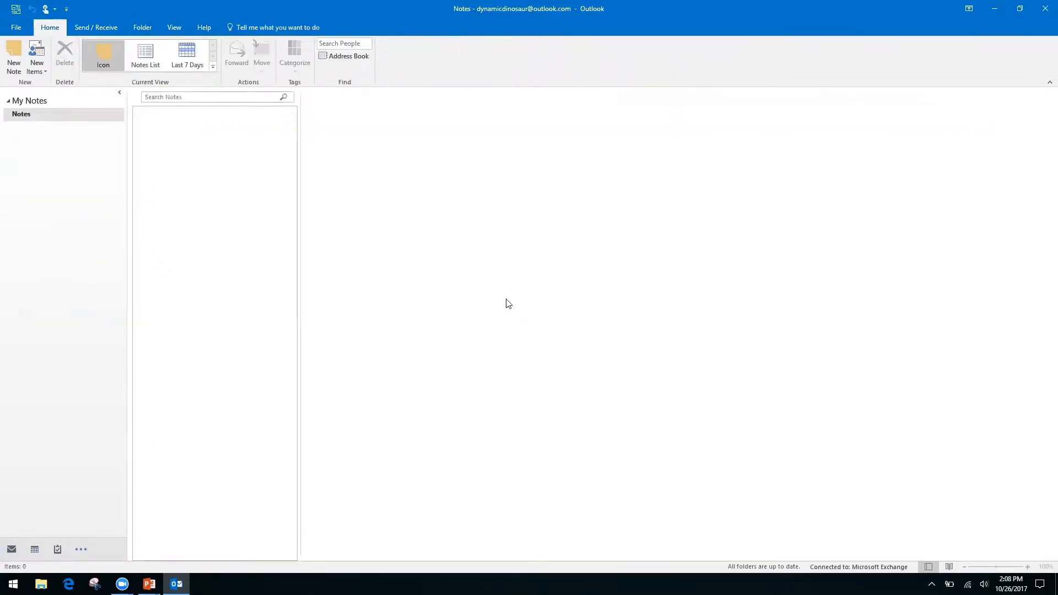
{"action": "key", "text": "ctrl+1"}
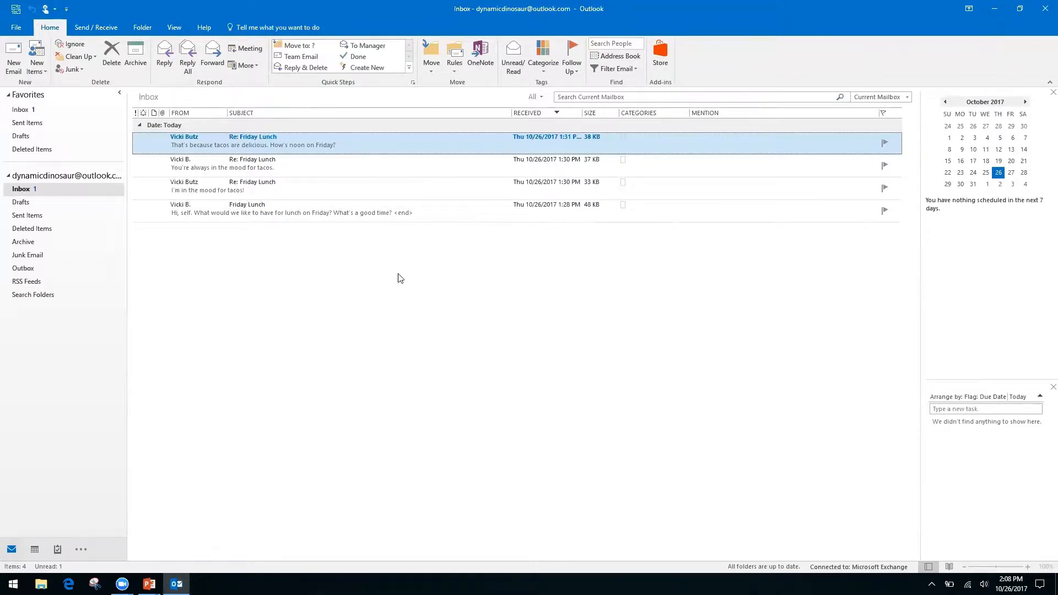
{"action": "key", "text": "alt+Tab"}
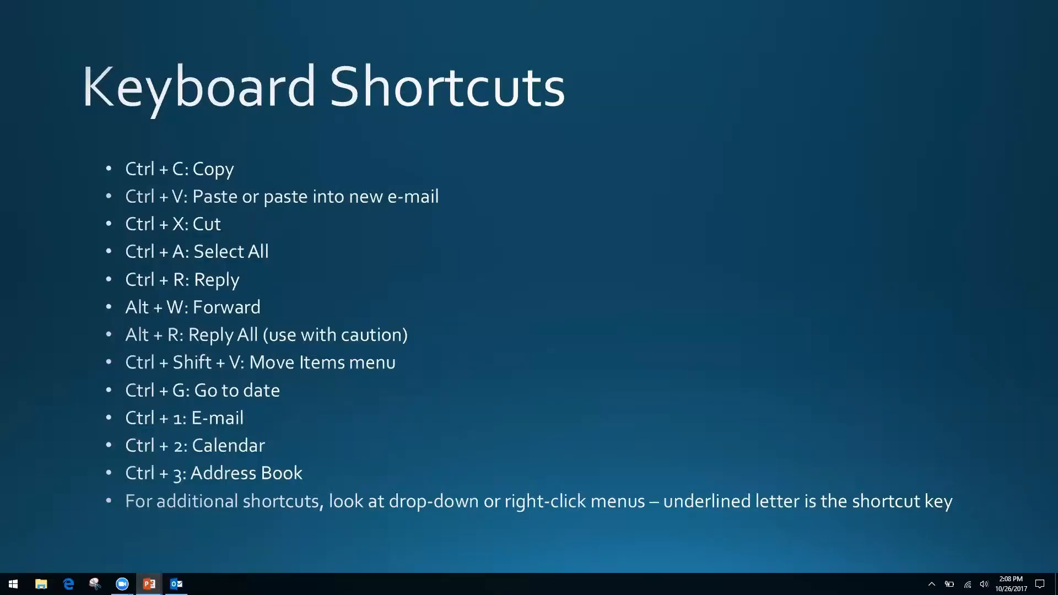
{"action": "key", "text": "alt+Tab"}
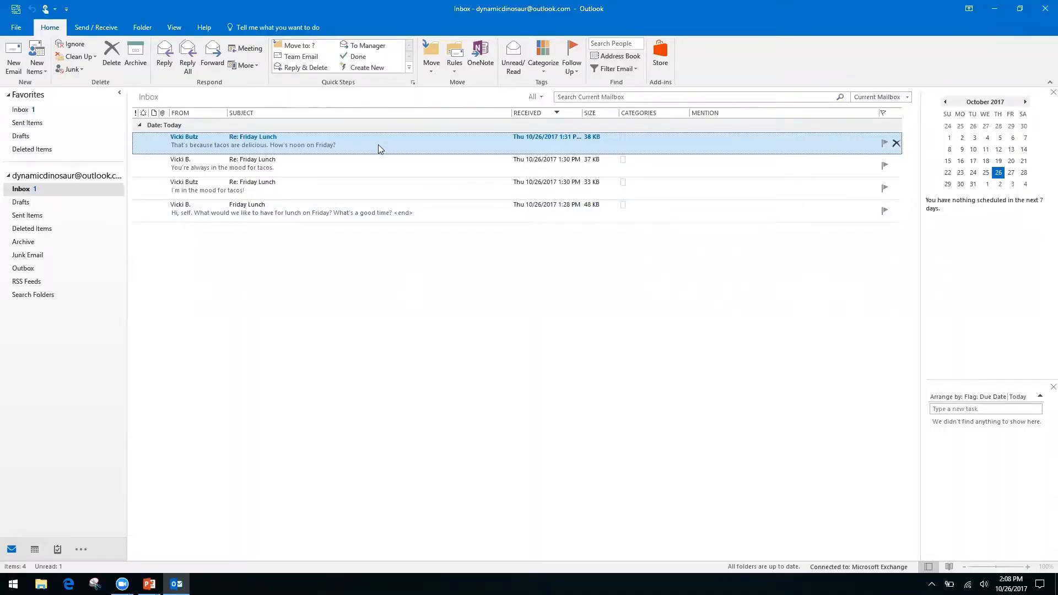
{"action": "right_click", "coordinate": [387, 149]}
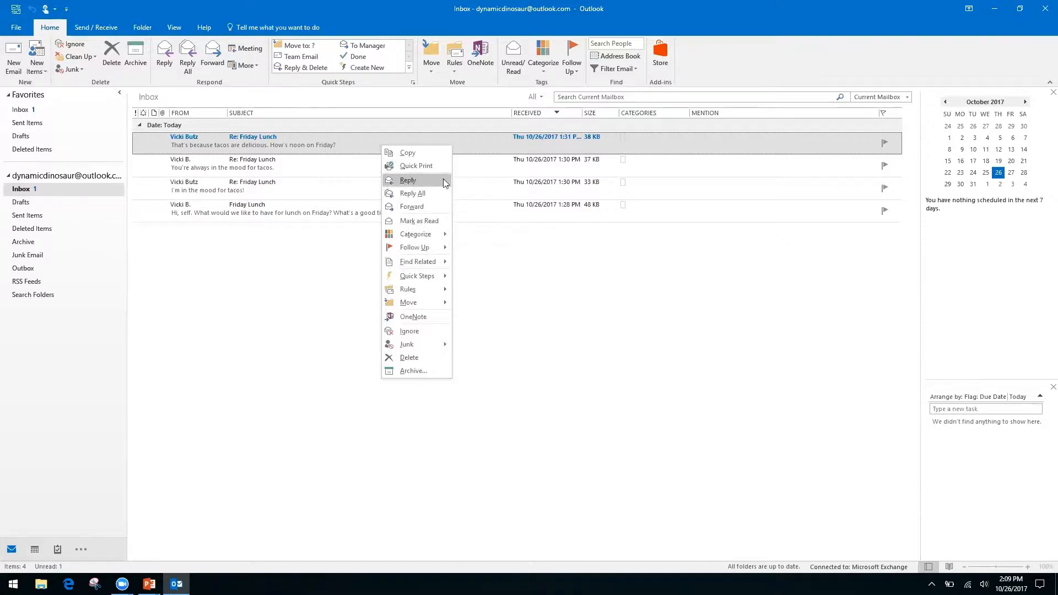
{"action": "right_click", "coordinate": [505, 268]}
{"action": "left_click", "coordinate": [405, 241]}
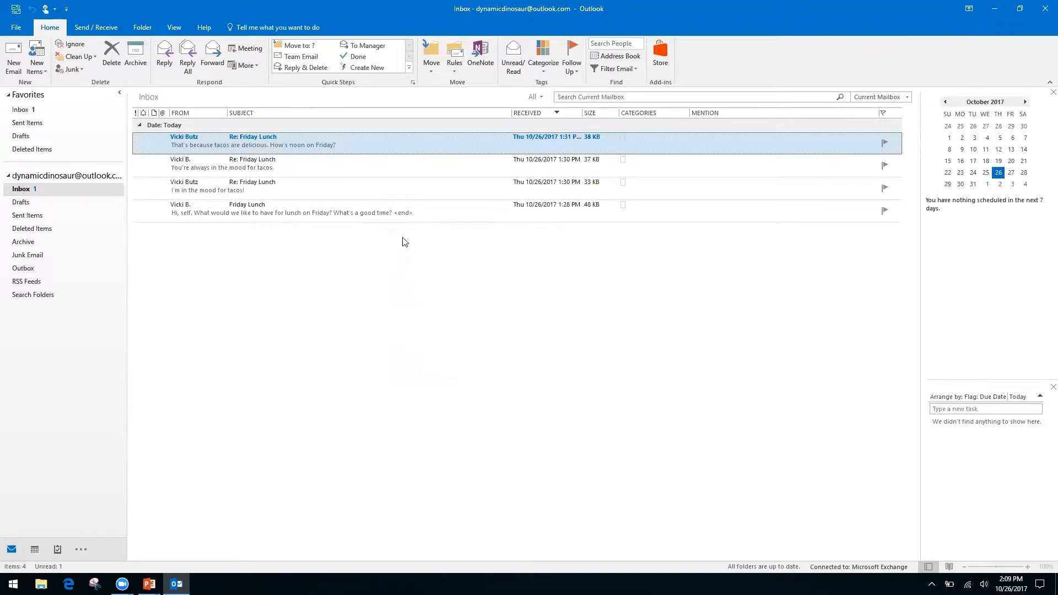
{"action": "right_click", "coordinate": [378, 138]}
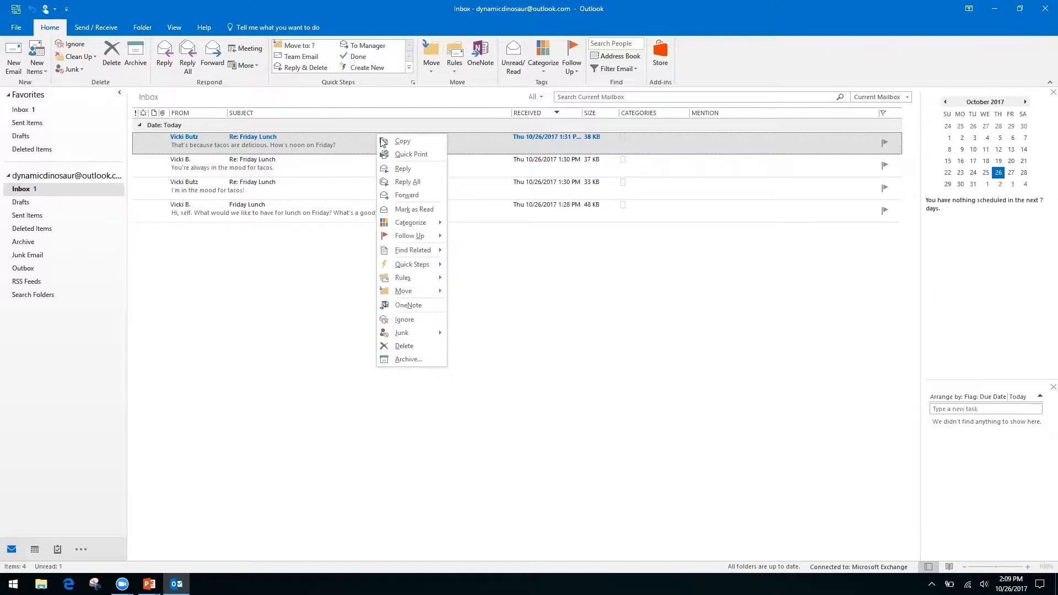
{"action": "left_click", "coordinate": [541, 291]}
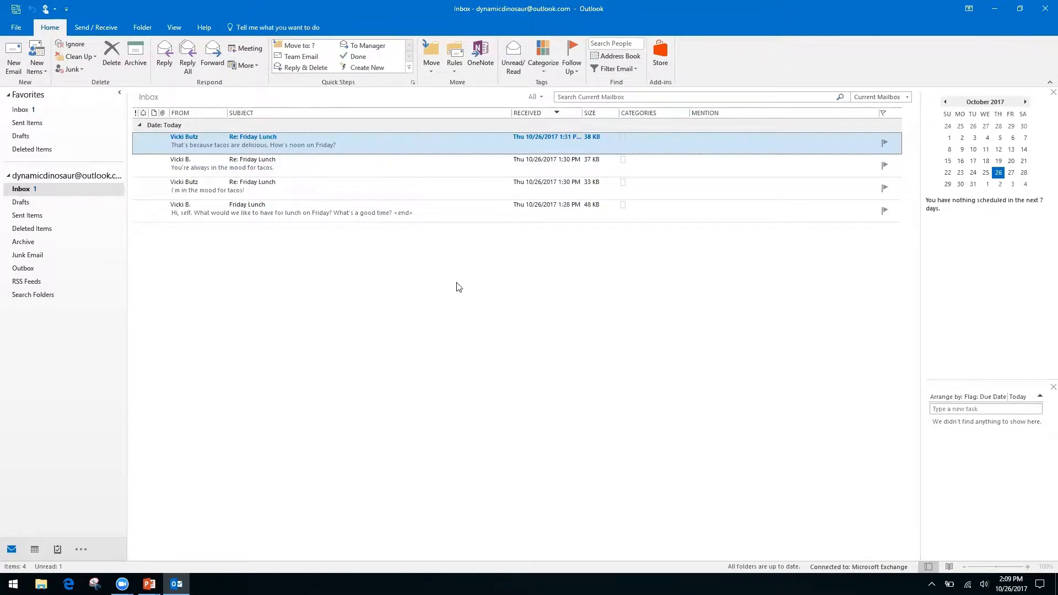
Step: Switch to the PowerPoint slideshow and advance to the Productivity & Calendars slide
{"action": "key", "text": "alt+Tab"}
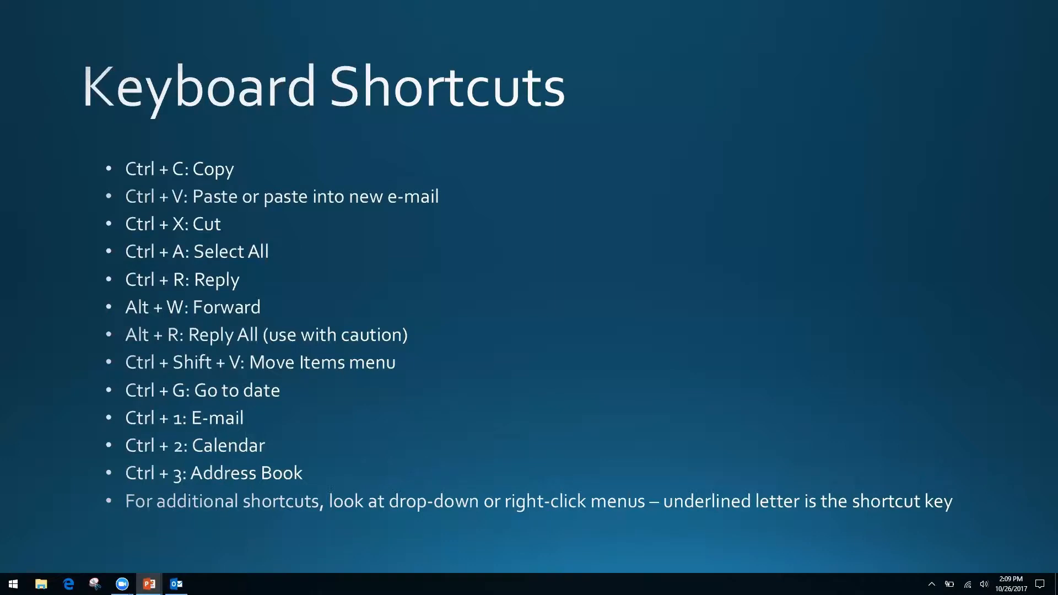
{"action": "key", "text": "Right"}
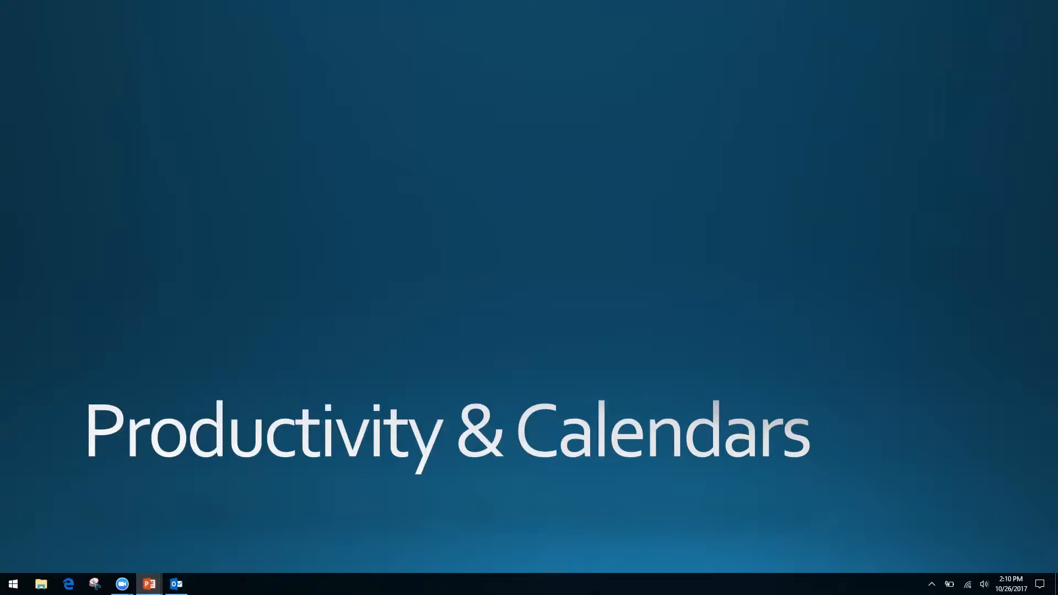
Step: Cycle through the open windows to bring the Outlook inbox back in front
{"action": "key", "text": "alt+Tab"}
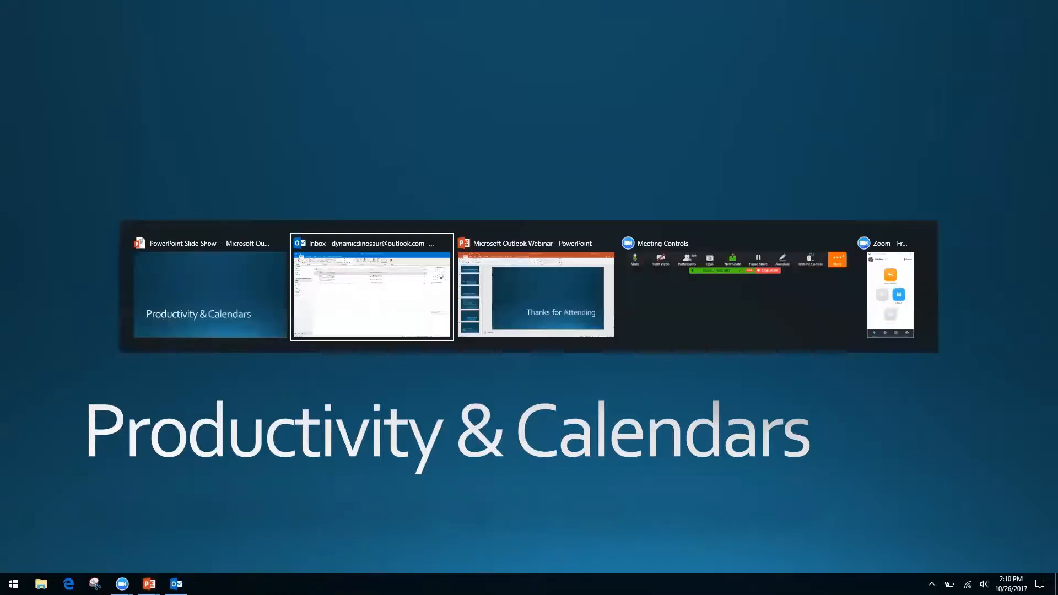
{"action": "key", "text": "alt+Tab"}
{"action": "key", "text": "alt+shift+Tab"}
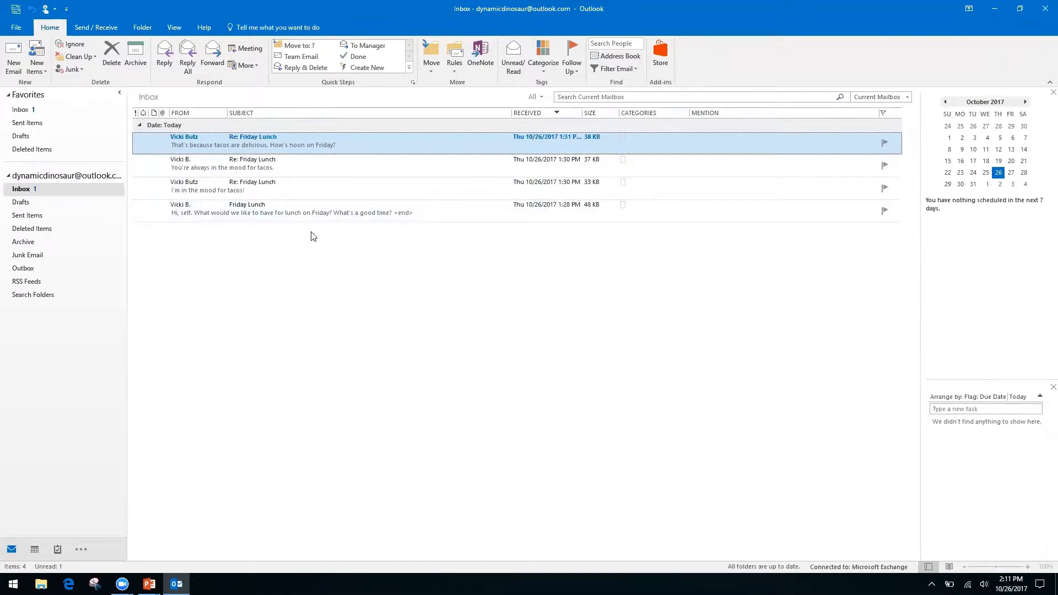
Step: Tick Show as Conversations on the View tab
{"action": "left_click", "coordinate": [174, 28]}
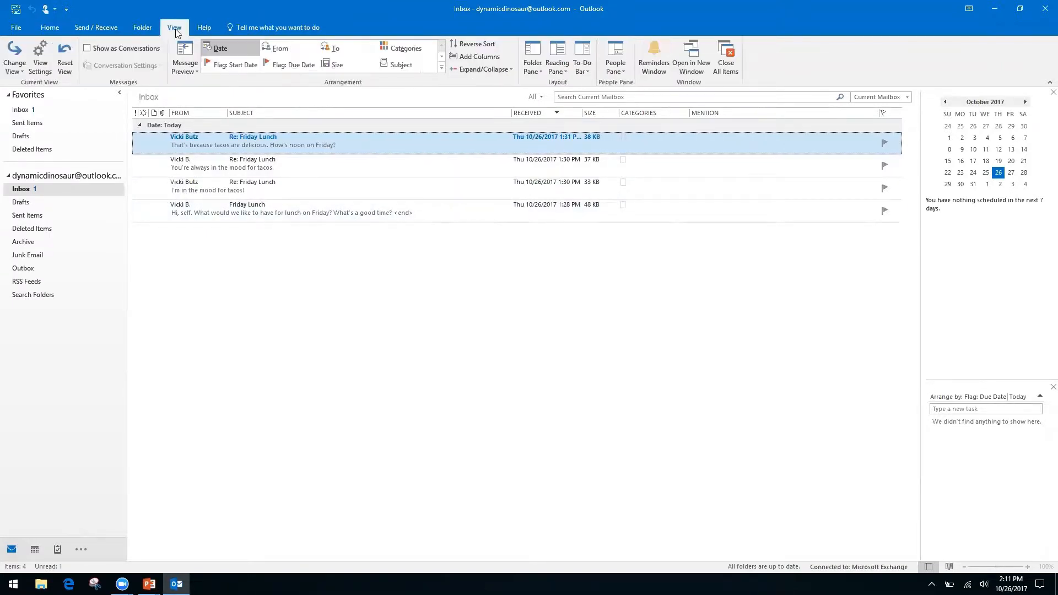
{"action": "left_click", "coordinate": [88, 49]}
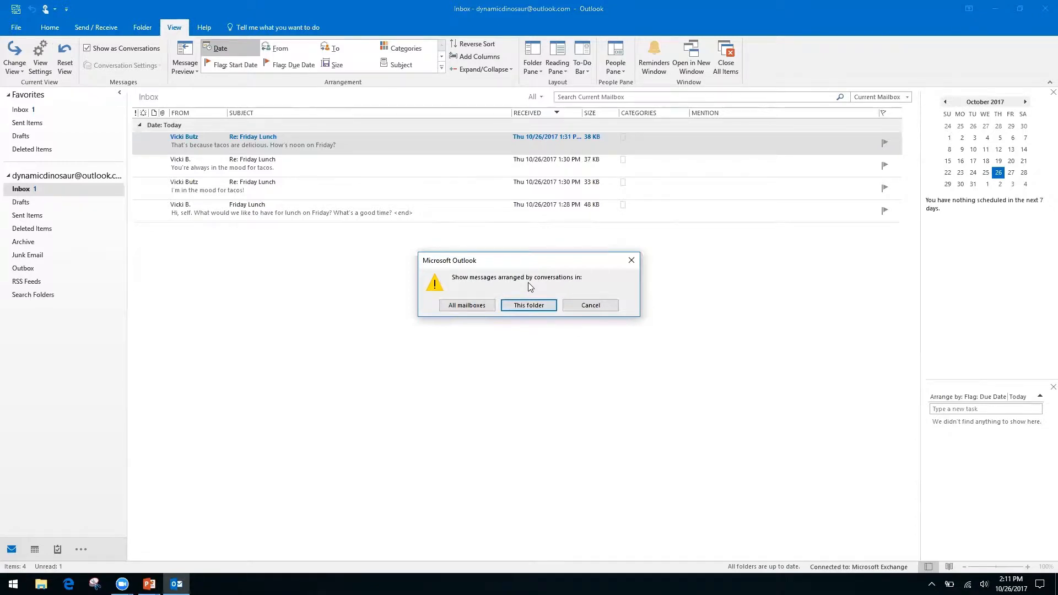
Step: Apply conversation view to All mailboxes and close the Re: Friday Lunch message window
{"action": "left_click", "coordinate": [475, 307]}
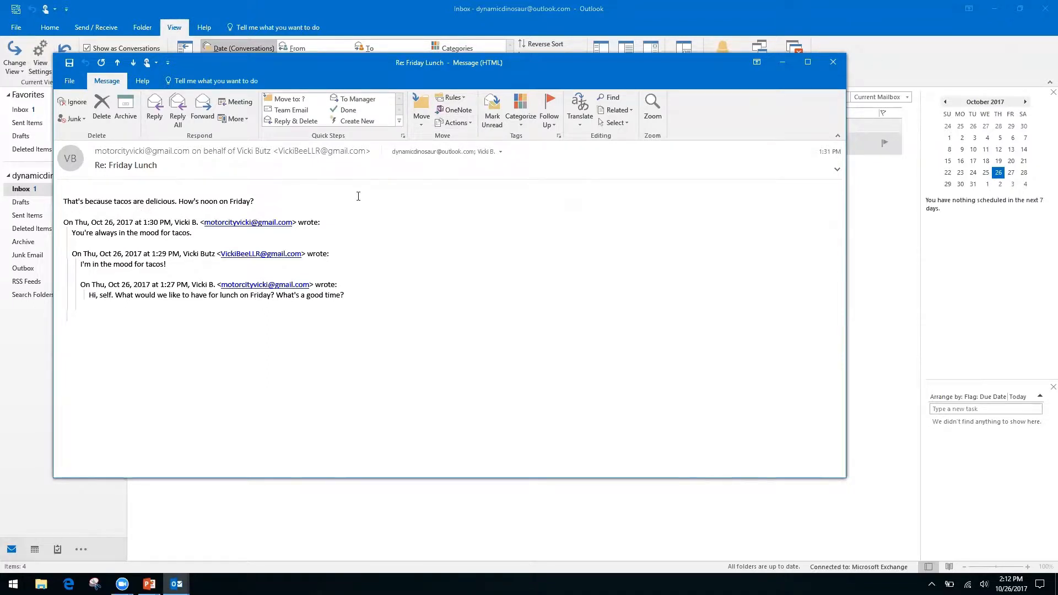
{"action": "left_click", "coordinate": [833, 62]}
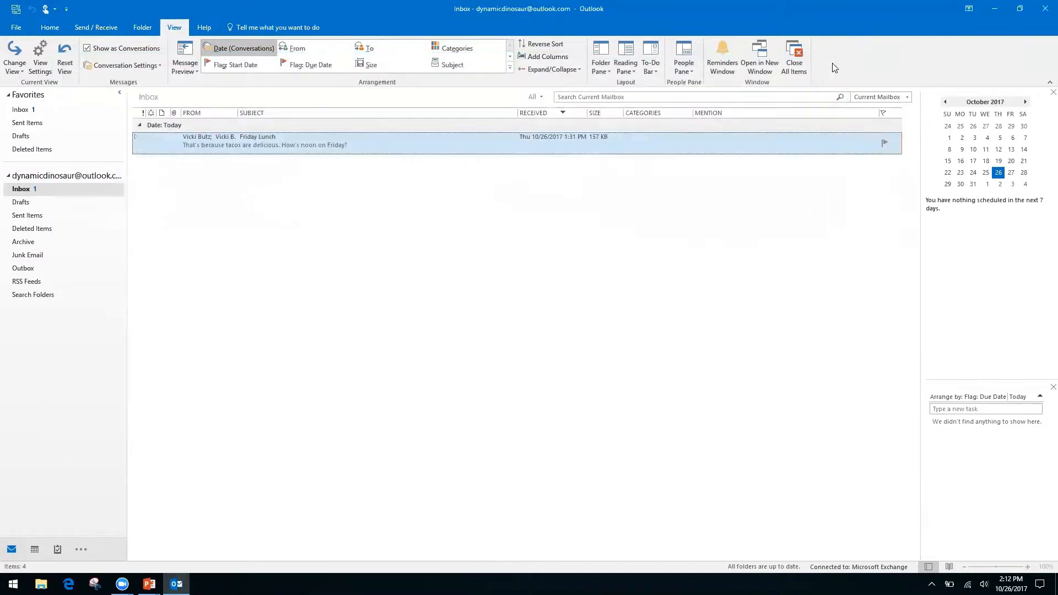
Step: Expand, collapse, and re-expand the Friday Lunch thread to list its four messages
{"action": "left_click", "coordinate": [137, 140]}
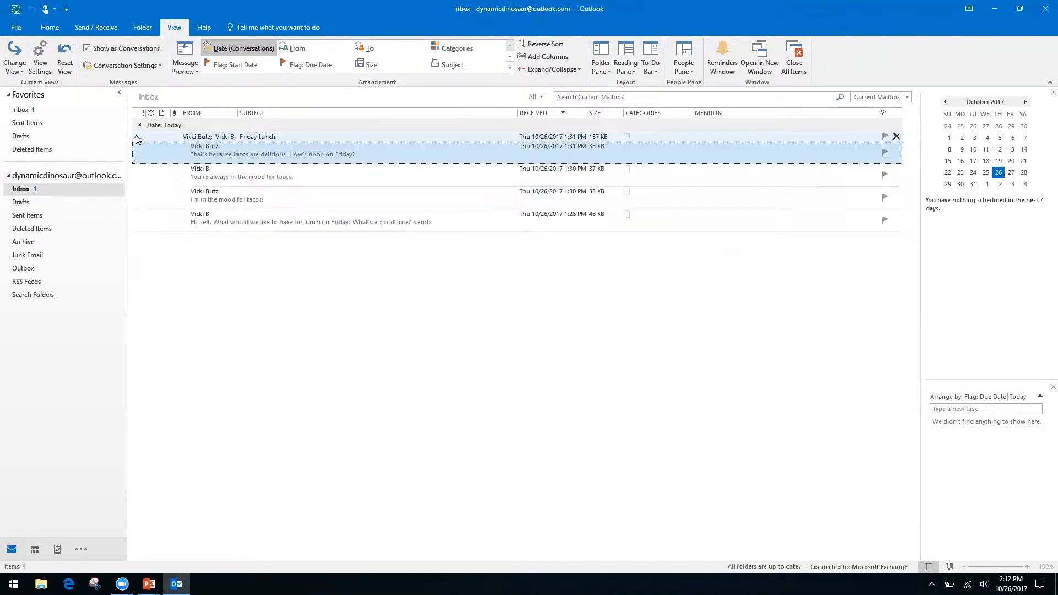
{"action": "left_click", "coordinate": [136, 139]}
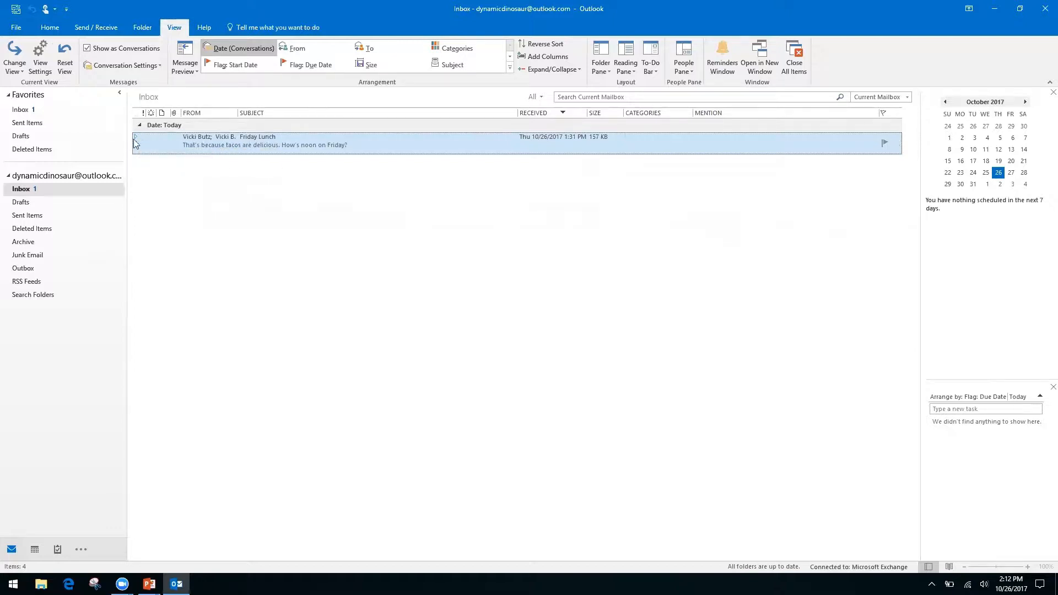
{"action": "left_click", "coordinate": [136, 139]}
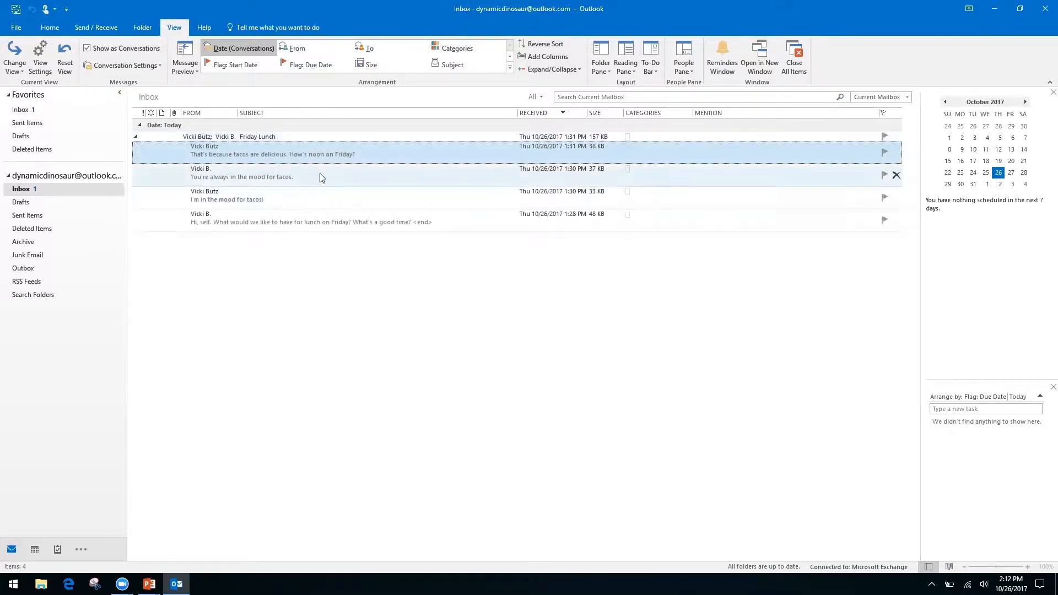
Step: Open the oldest Friday Lunch message and reveal its suggested lunch meeting for October 27, 2017
{"action": "double_click", "coordinate": [350, 218]}
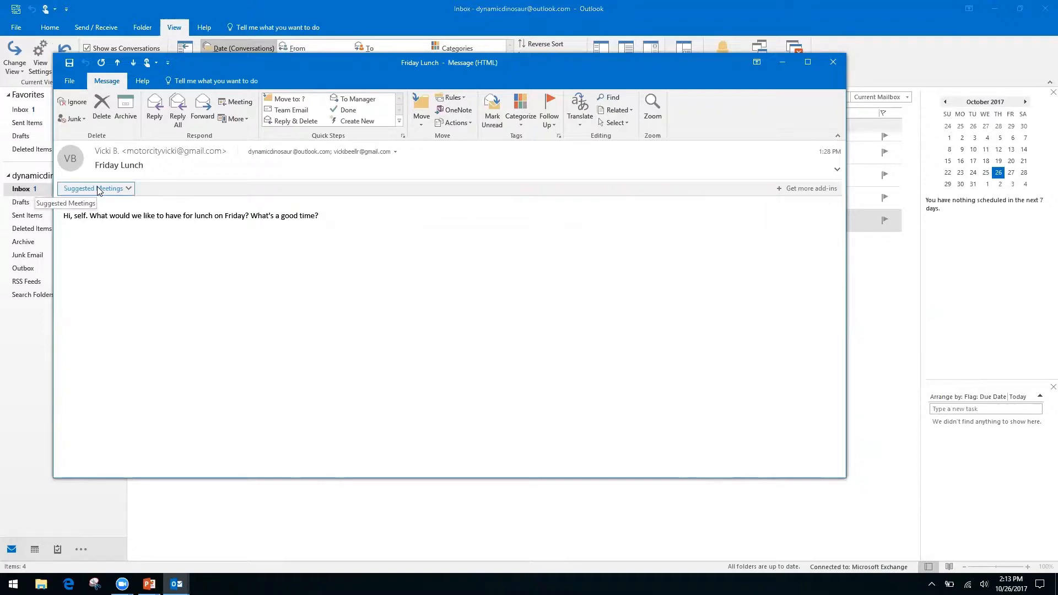
{"action": "left_click", "coordinate": [129, 189]}
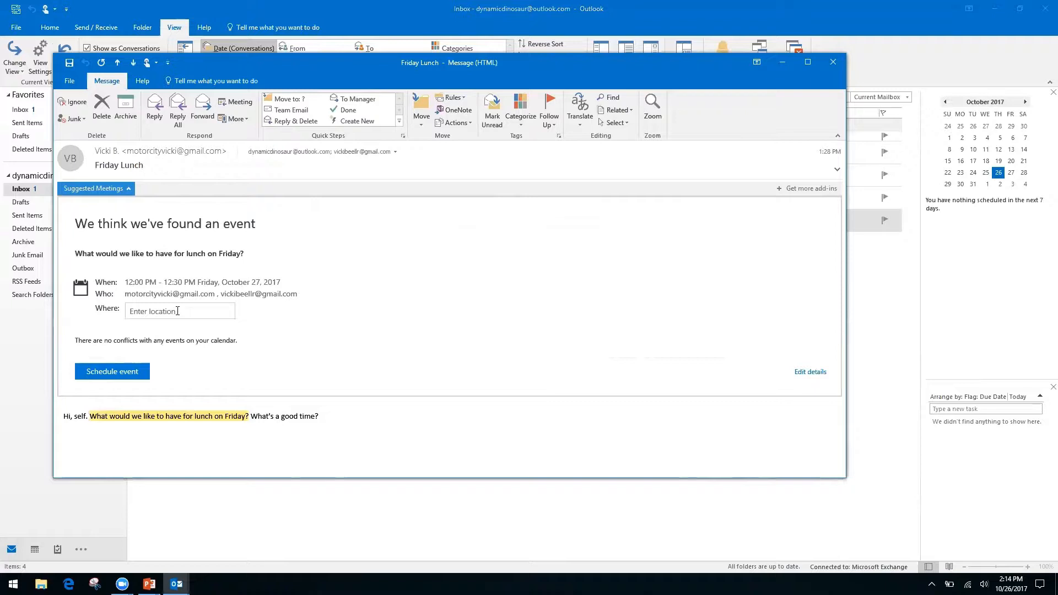
Step: Schedule the suggested 12:00–12:30 PM Friday lunch with location 'Ihop'
{"action": "left_click", "coordinate": [178, 310]}
{"action": "type", "text": "Ihop"}
{"action": "key", "text": "Return"}
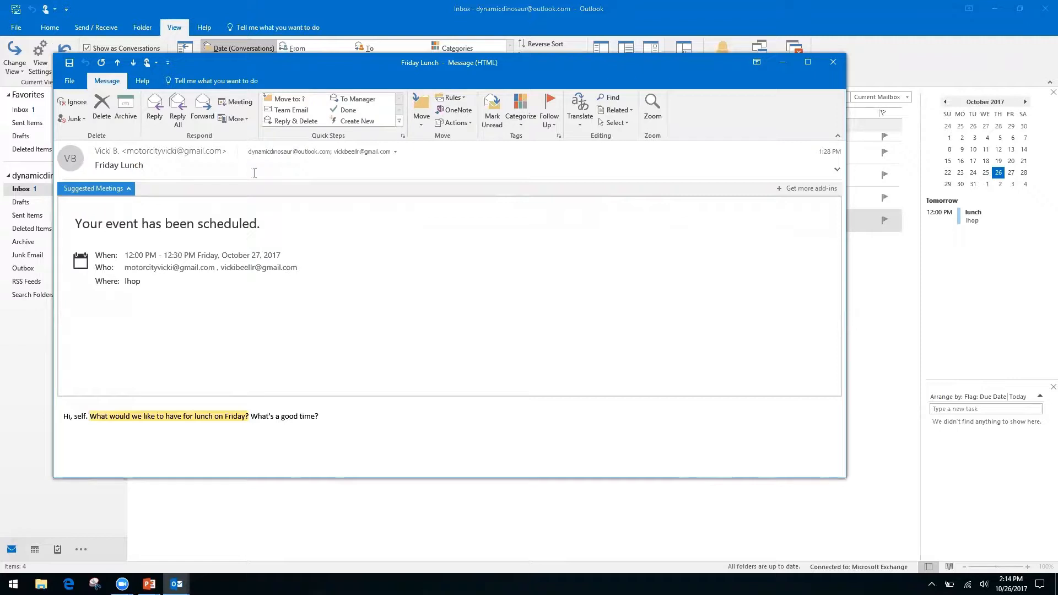
Step: Close the message and open the October 2017 calendar at Friday the 27th
{"action": "left_click", "coordinate": [834, 62]}
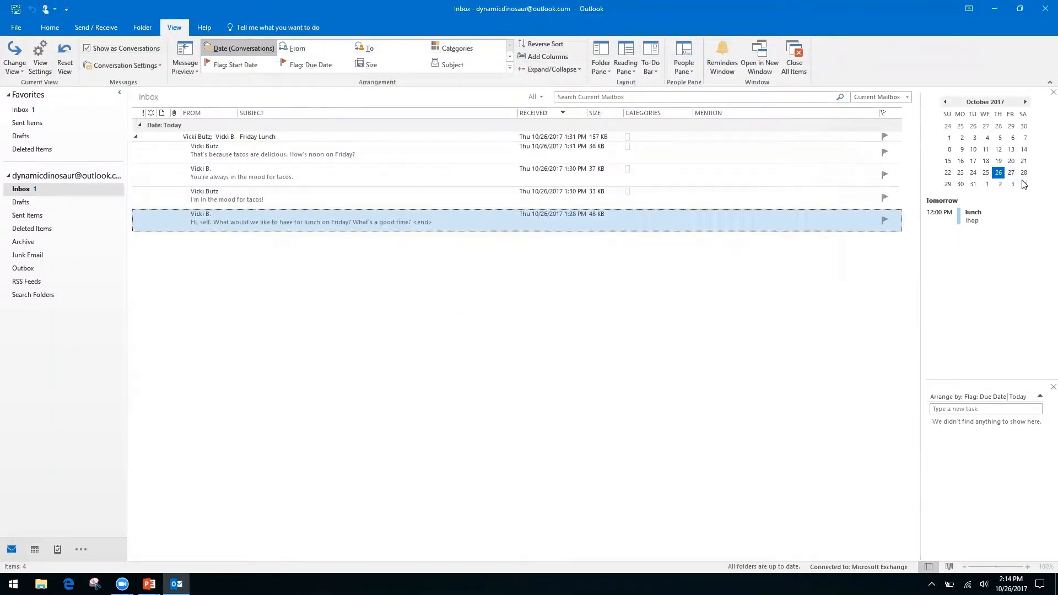
{"action": "double_click", "coordinate": [1011, 174]}
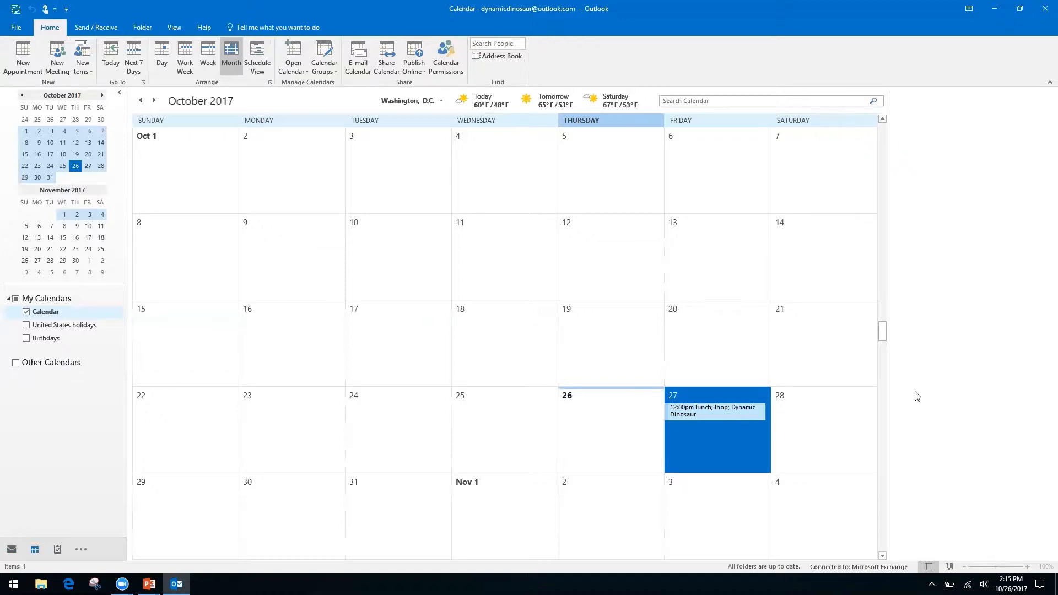
Step: Switch to the PowerPoint window showing the Productivity & Calendars slide
{"action": "key", "text": "alt+Tab"}
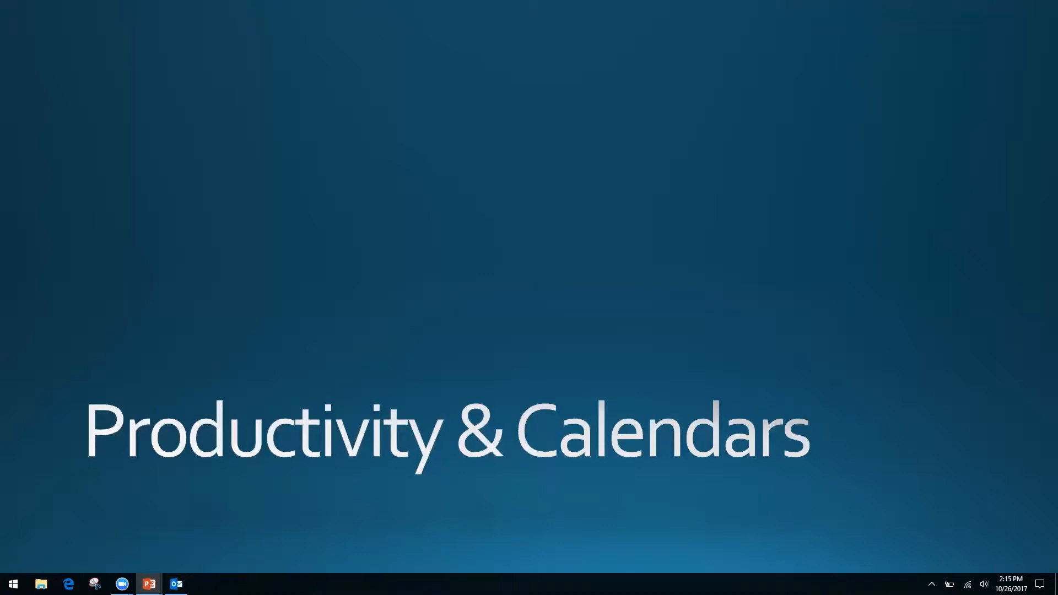
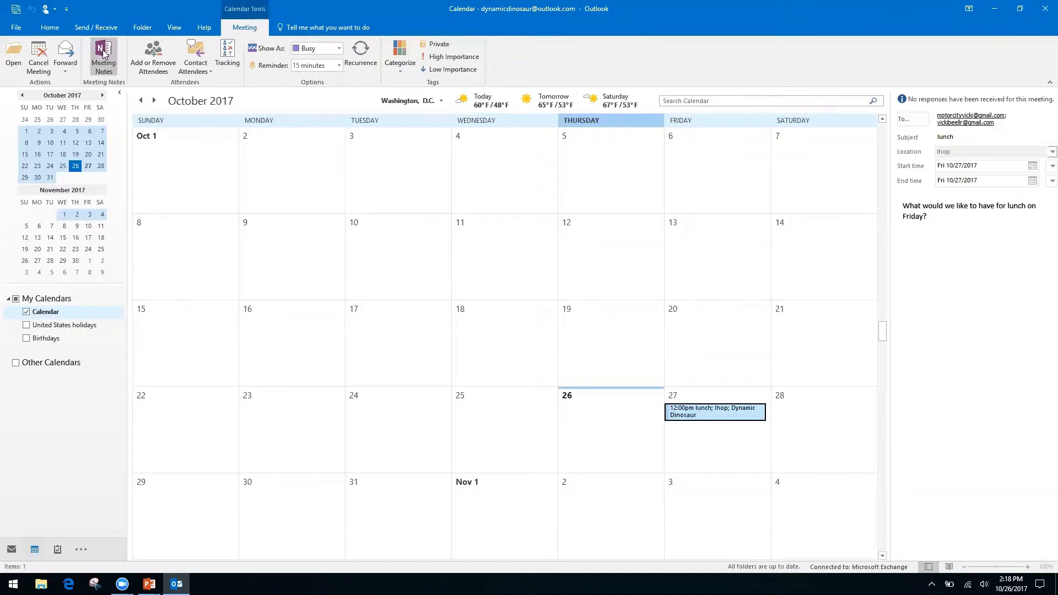
Step: Open Meeting Notes for the Friday lunch meeting and choose to take notes on your own
{"action": "left_click", "coordinate": [103, 53]}
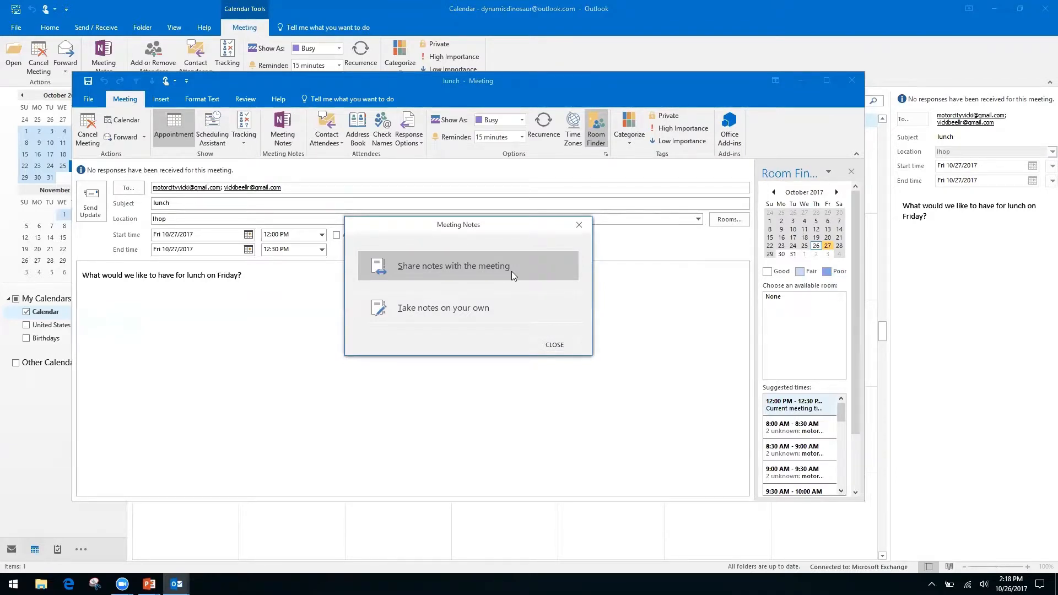
{"action": "left_click", "coordinate": [436, 312]}
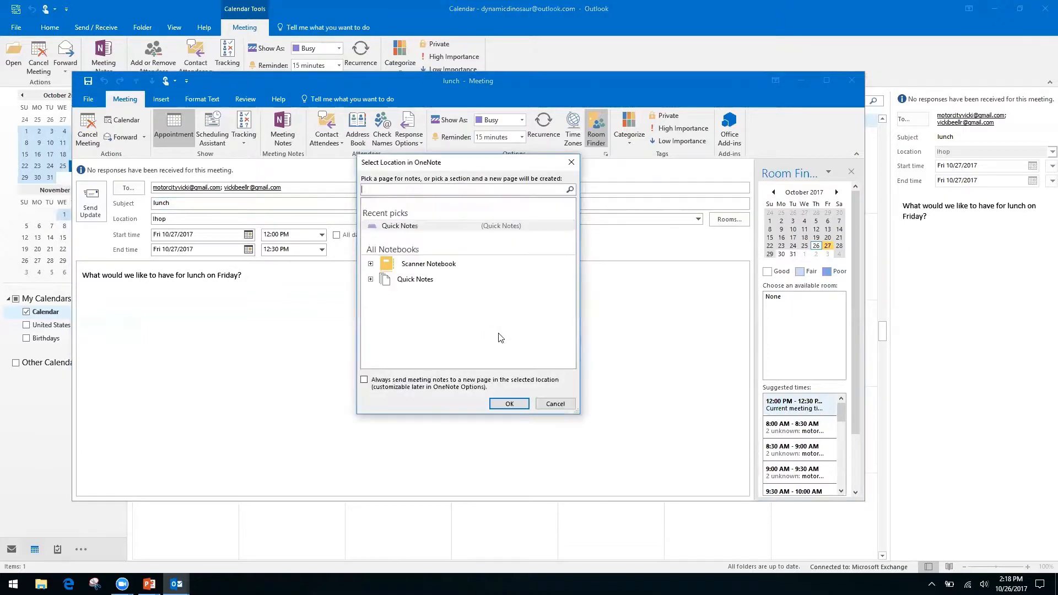
Step: Put the lunch meeting notes in the Quick Notes section of the Quick Notes notebook
{"action": "left_click", "coordinate": [416, 280]}
{"action": "left_click", "coordinate": [371, 280]}
{"action": "left_click", "coordinate": [425, 292]}
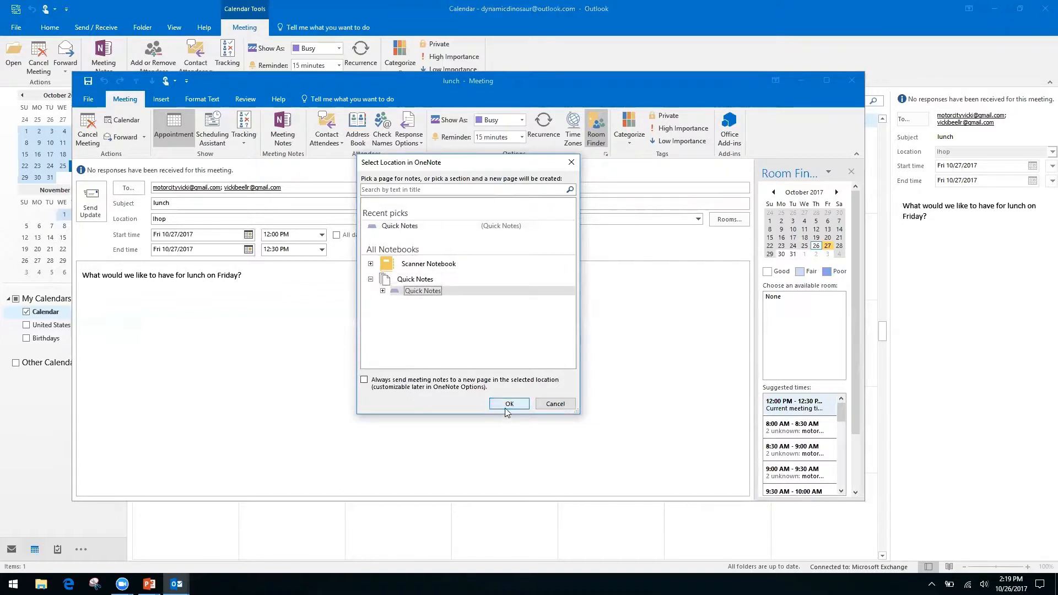
{"action": "left_click", "coordinate": [508, 405]}
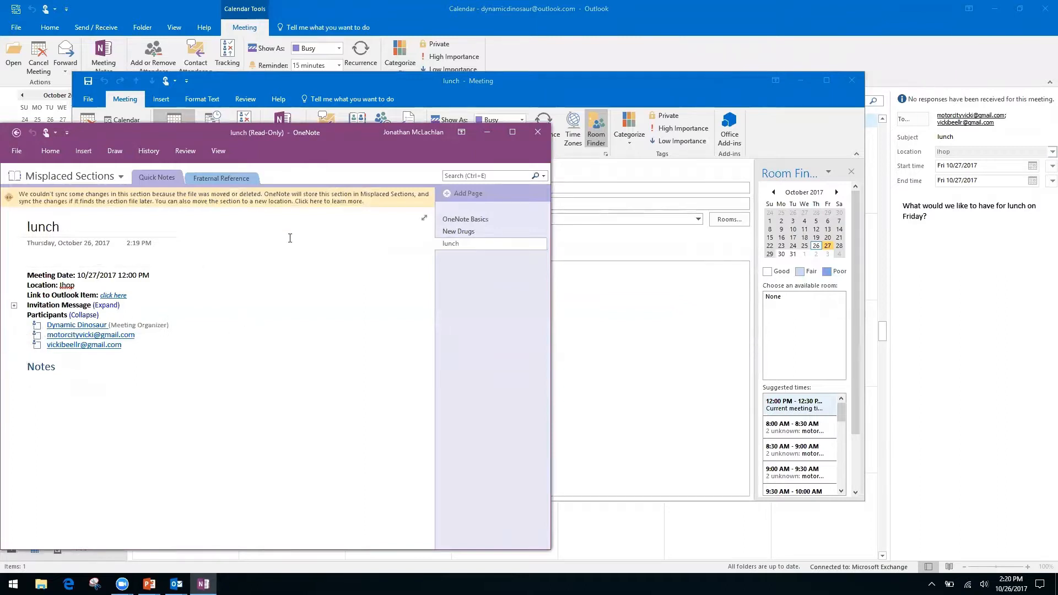
Step: Look over the read-only lunch notes page, then go back and close OneNote
{"action": "left_click", "coordinate": [52, 258]}
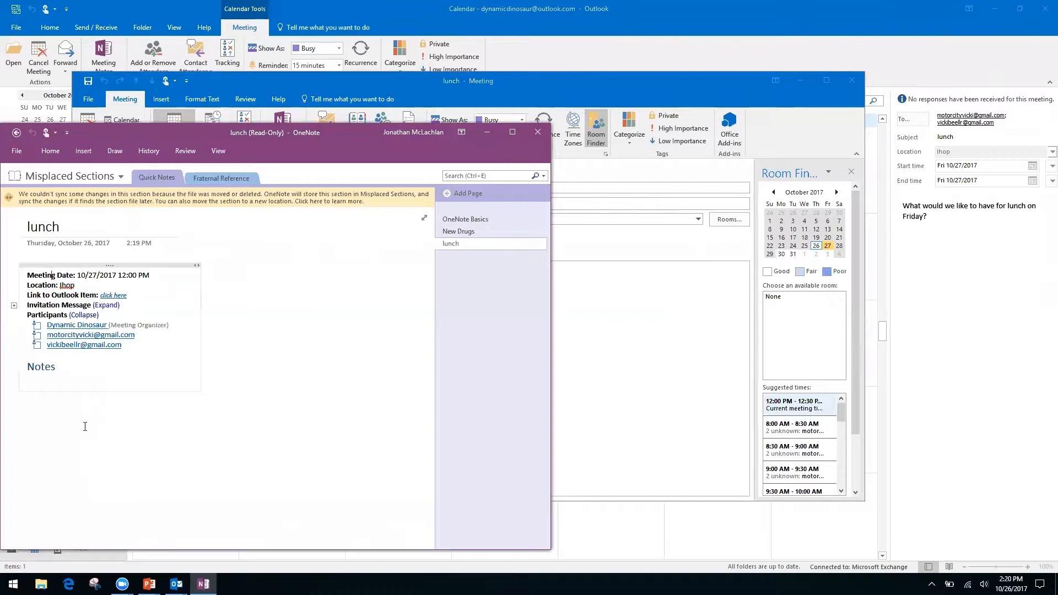
{"action": "left_click", "coordinate": [79, 367]}
{"action": "right_click", "coordinate": [71, 366]}
{"action": "left_click", "coordinate": [301, 389]}
{"action": "left_click", "coordinate": [111, 444]}
{"action": "left_click", "coordinate": [16, 133]}
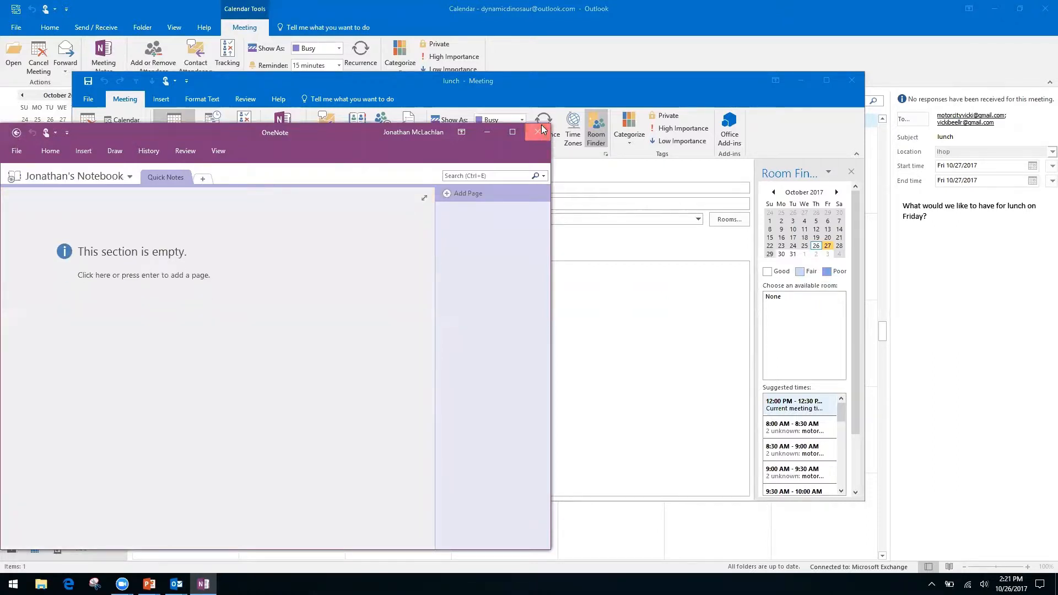
{"action": "left_click", "coordinate": [537, 132]}
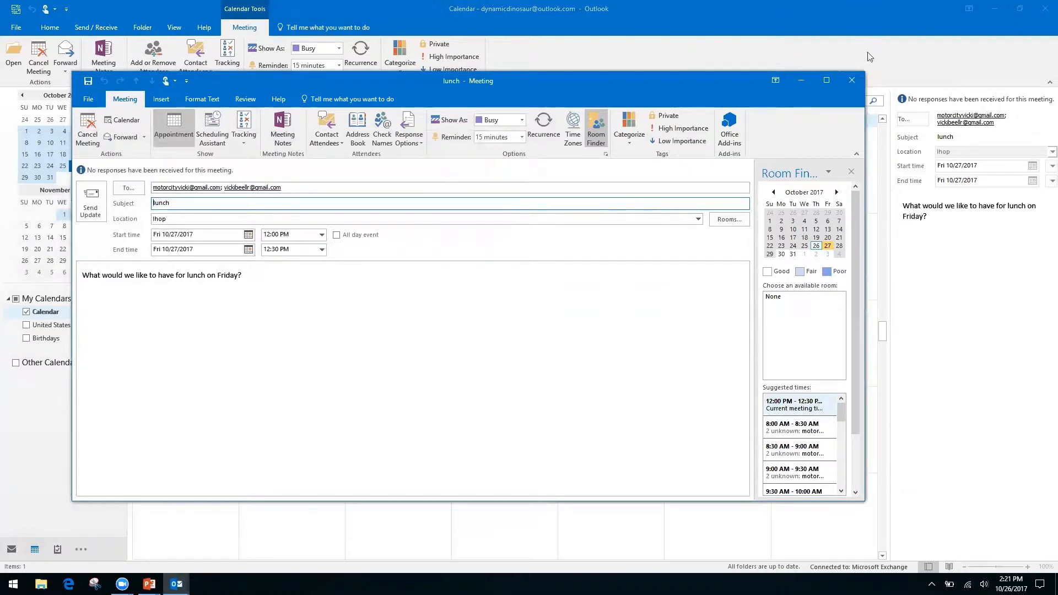
Step: Reopen the lunch appointment on Friday the 27th and bring up its Meeting Notes choices
{"action": "left_click", "coordinate": [852, 83]}
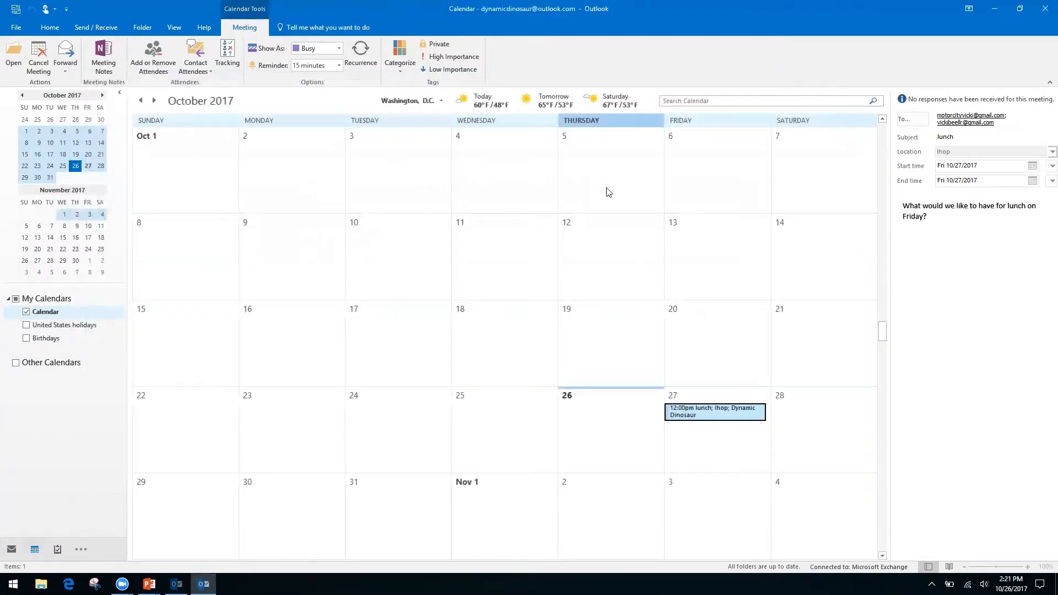
{"action": "double_click", "coordinate": [689, 409]}
{"action": "left_click", "coordinate": [284, 130]}
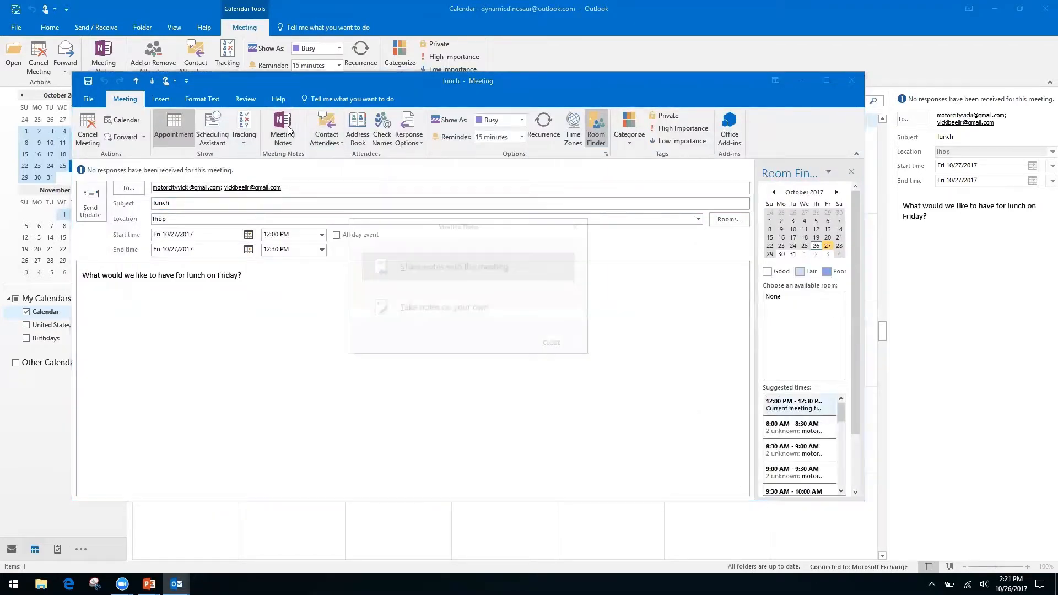
Step: Take private lunch notes in your own notebook's Quick Notes section, then close OneNote and the meeting
{"action": "left_click", "coordinate": [479, 314]}
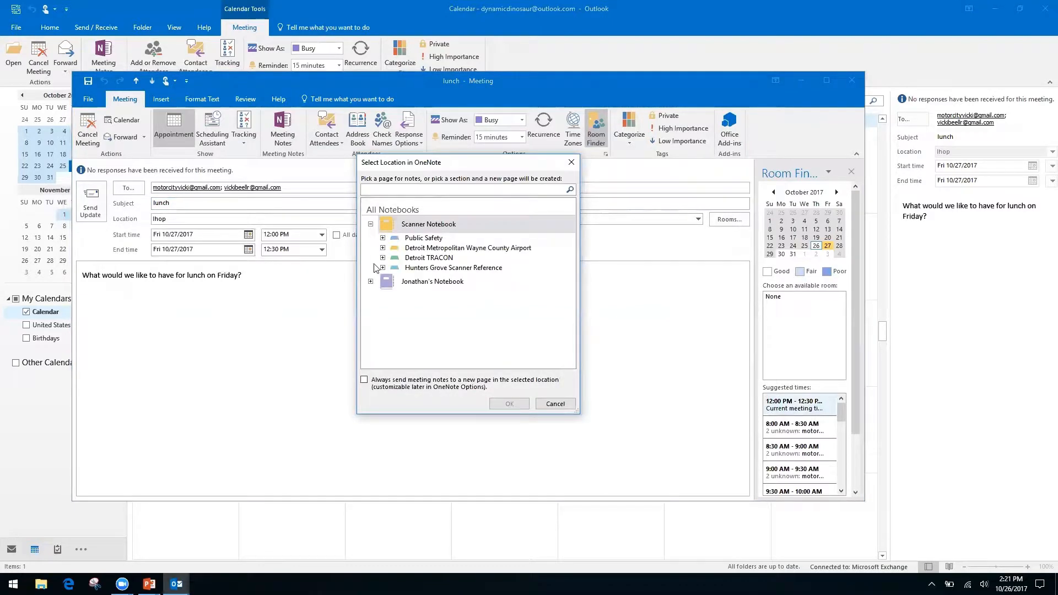
{"action": "left_click", "coordinate": [371, 224]}
{"action": "left_click", "coordinate": [371, 243]}
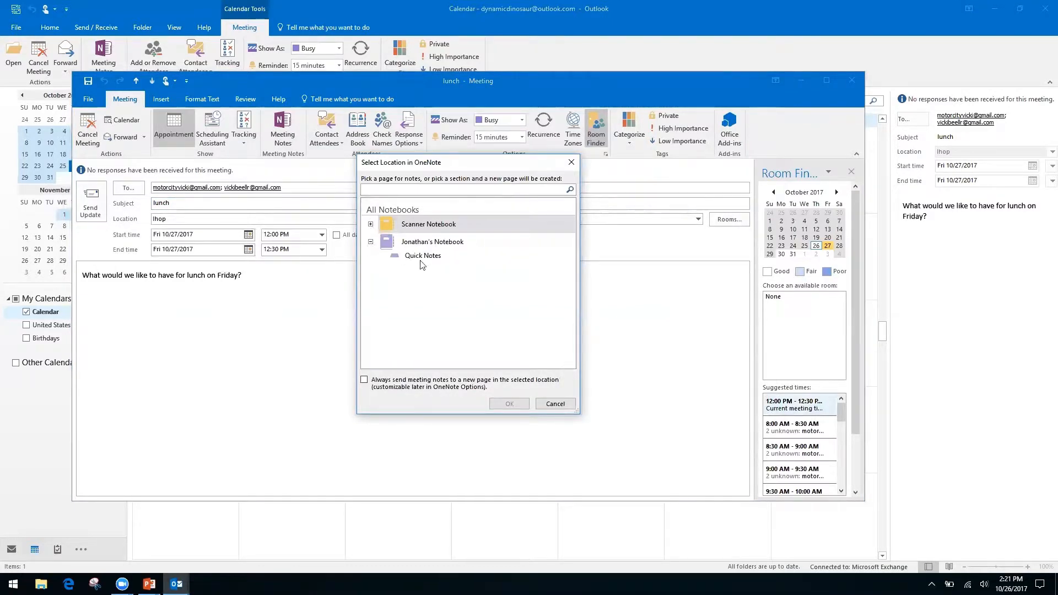
{"action": "left_click", "coordinate": [421, 256]}
{"action": "left_click", "coordinate": [513, 405]}
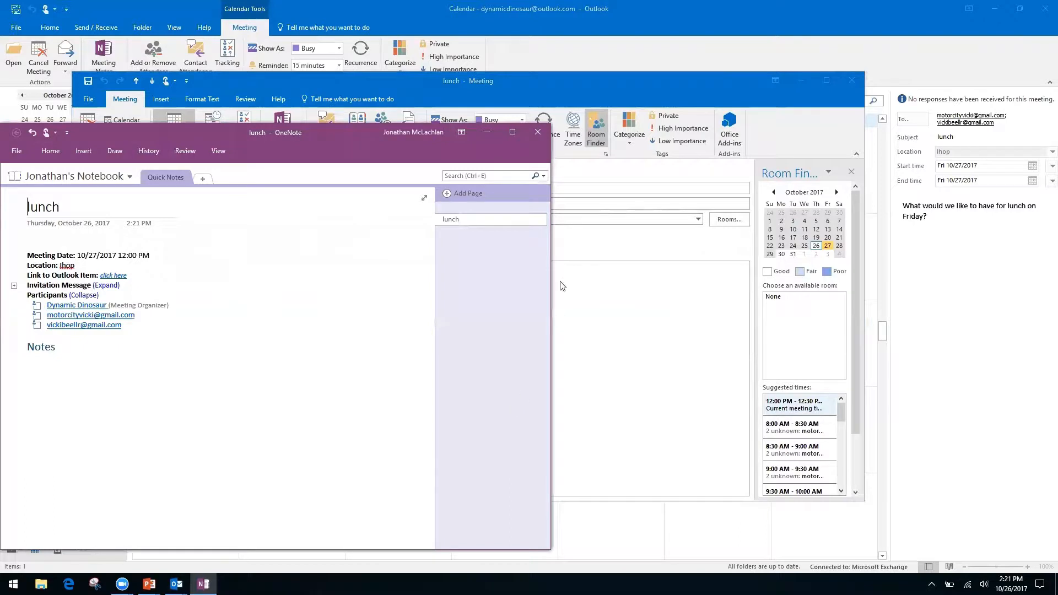
{"action": "left_click", "coordinate": [540, 132]}
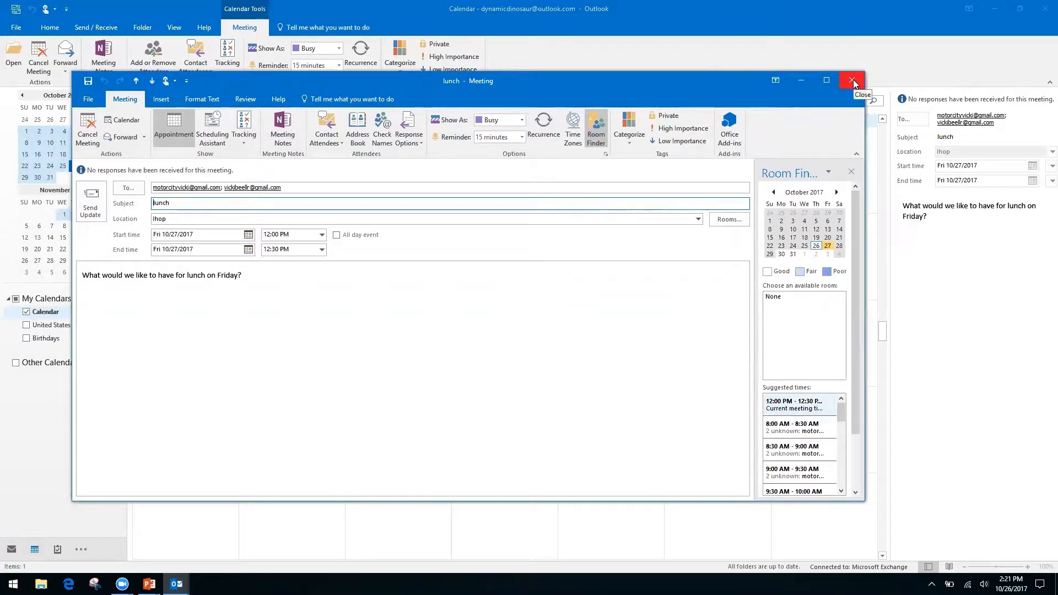
{"action": "left_click", "coordinate": [853, 80]}
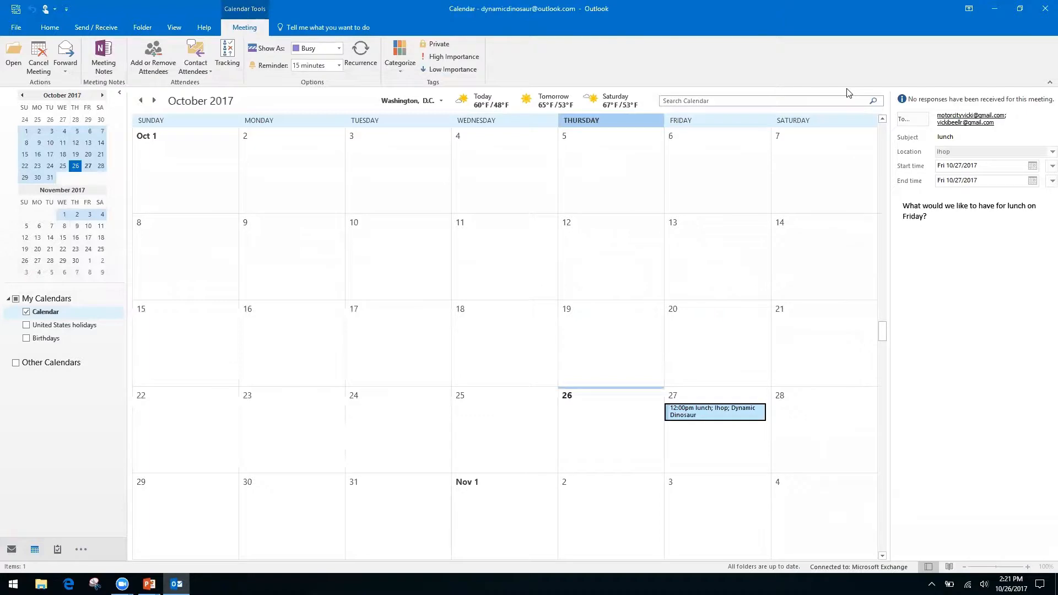
Step: Switch to the PowerPoint 'Skype for Business Meetings' slide
{"action": "key", "text": "alt+Tab"}
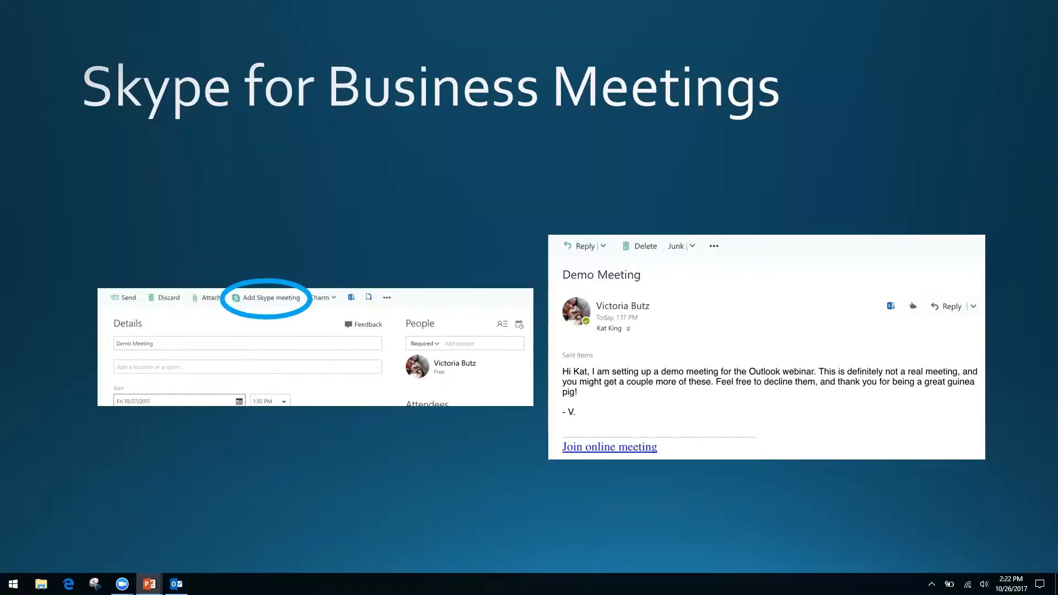
Step: Advance to the 'Quicksteps, Rules, and Search Folders' slide and return to the Outlook calendar
{"action": "key", "text": "Right"}
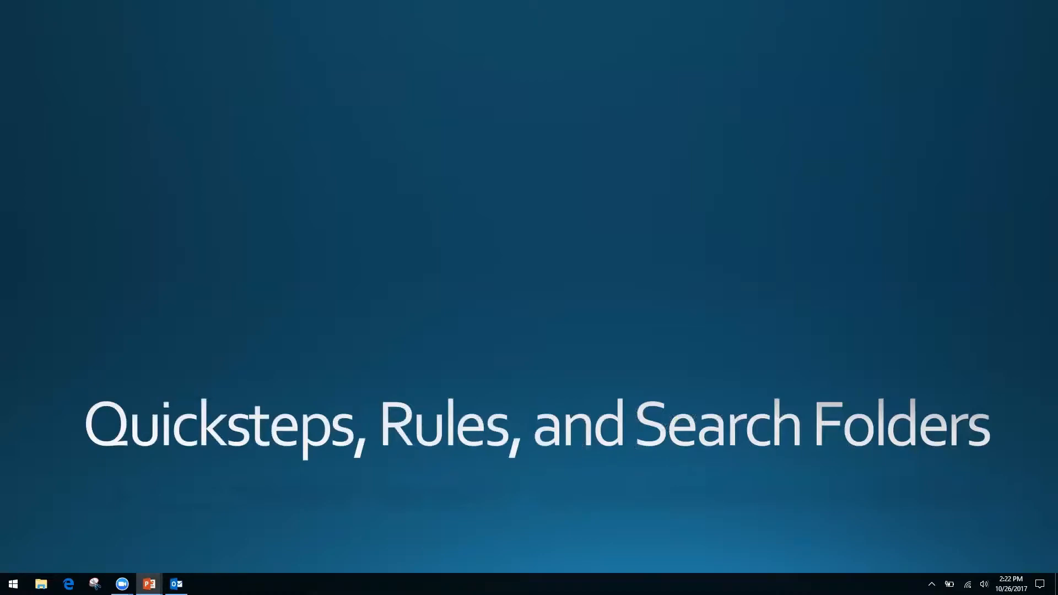
{"action": "key", "text": "alt+Tab"}
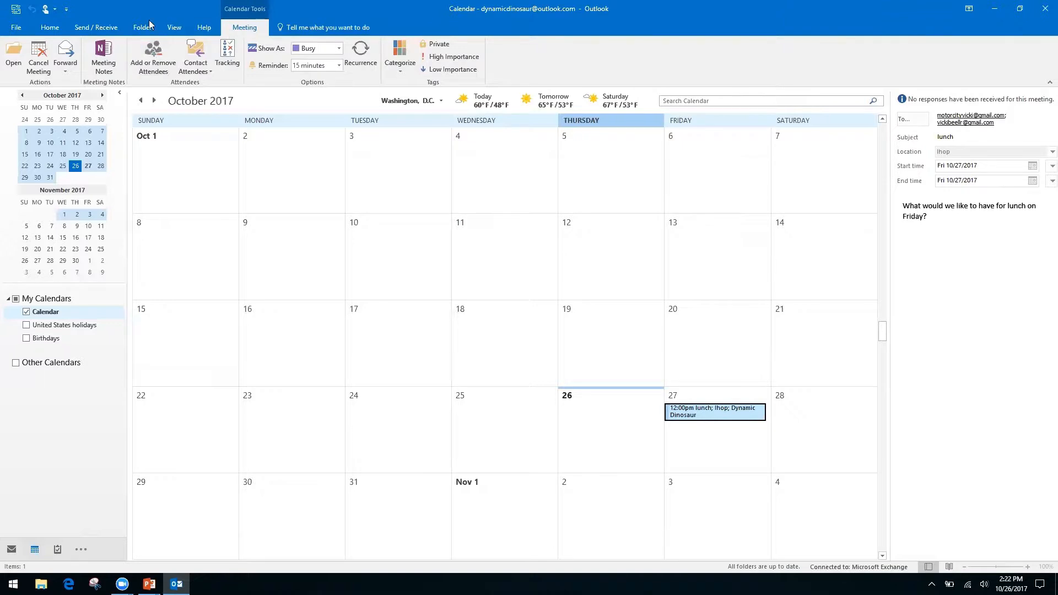
Step: Start a Share Calendar invitation from the Home tab, sharing Availability only
{"action": "left_click", "coordinate": [50, 28]}
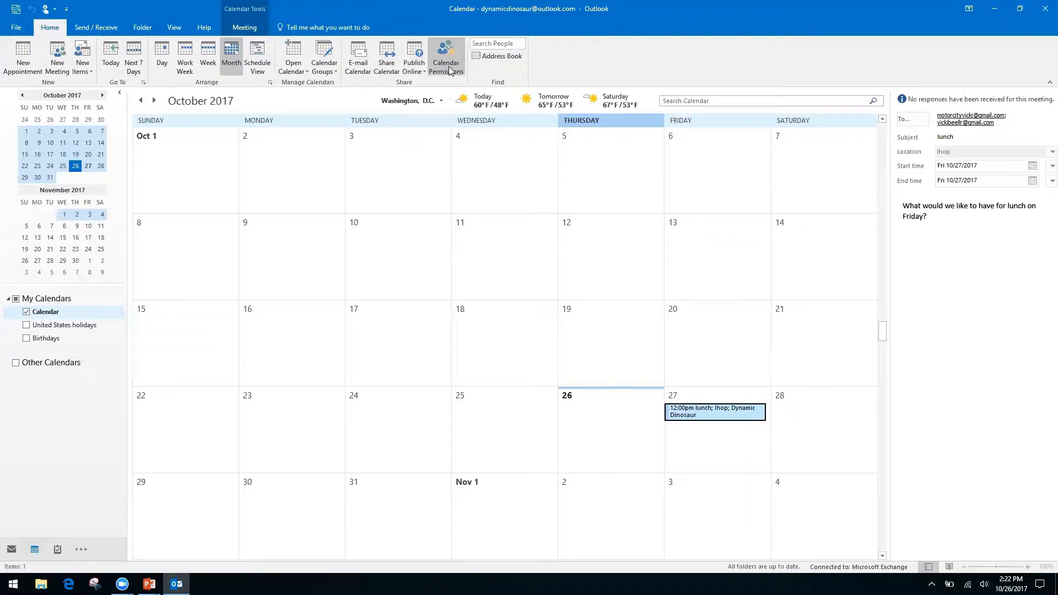
{"action": "right_click", "coordinate": [381, 68]}
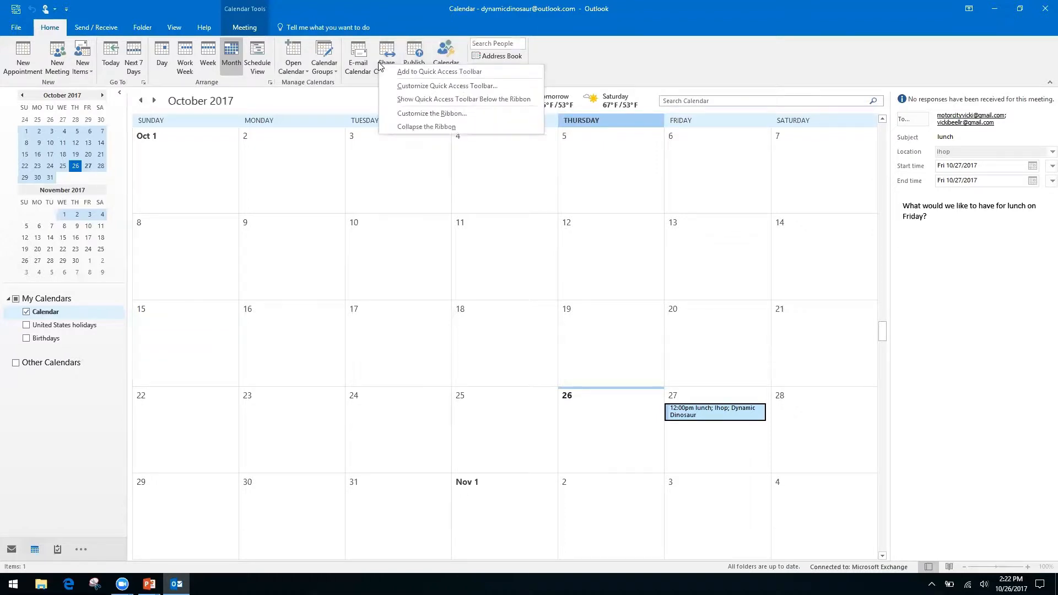
{"action": "left_click", "coordinate": [388, 51]}
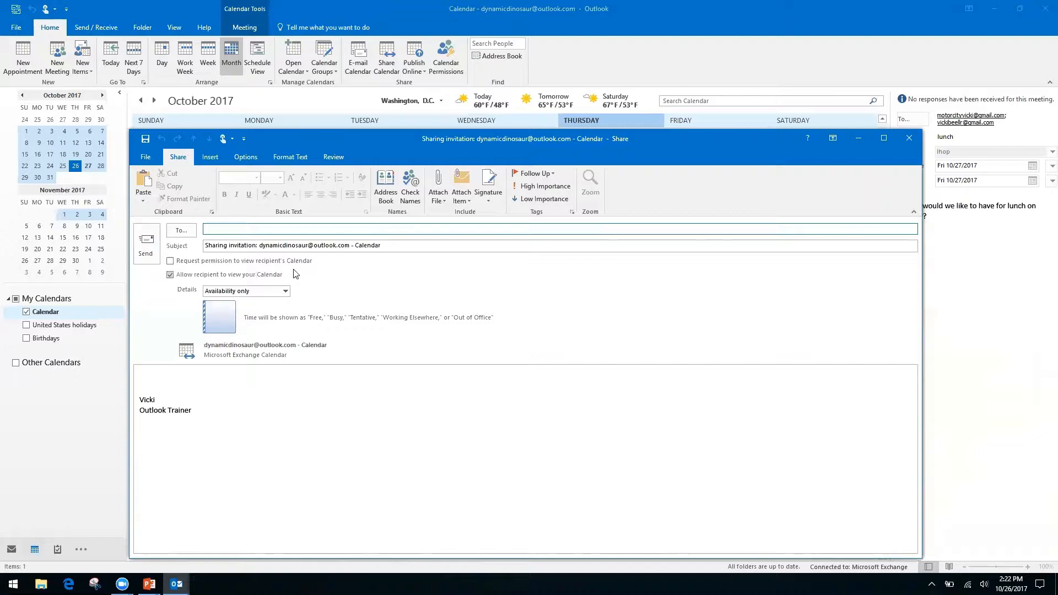
Step: Try the request-permission and detail options, keep Availability only, then discard the invitation unsaved
{"action": "left_click", "coordinate": [169, 261]}
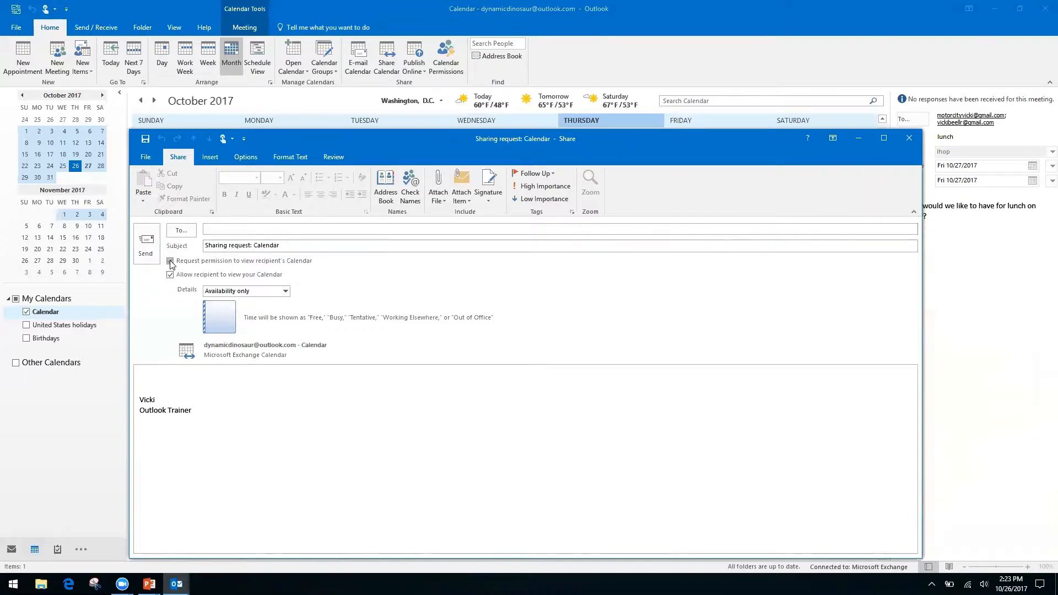
{"action": "left_click", "coordinate": [169, 260]}
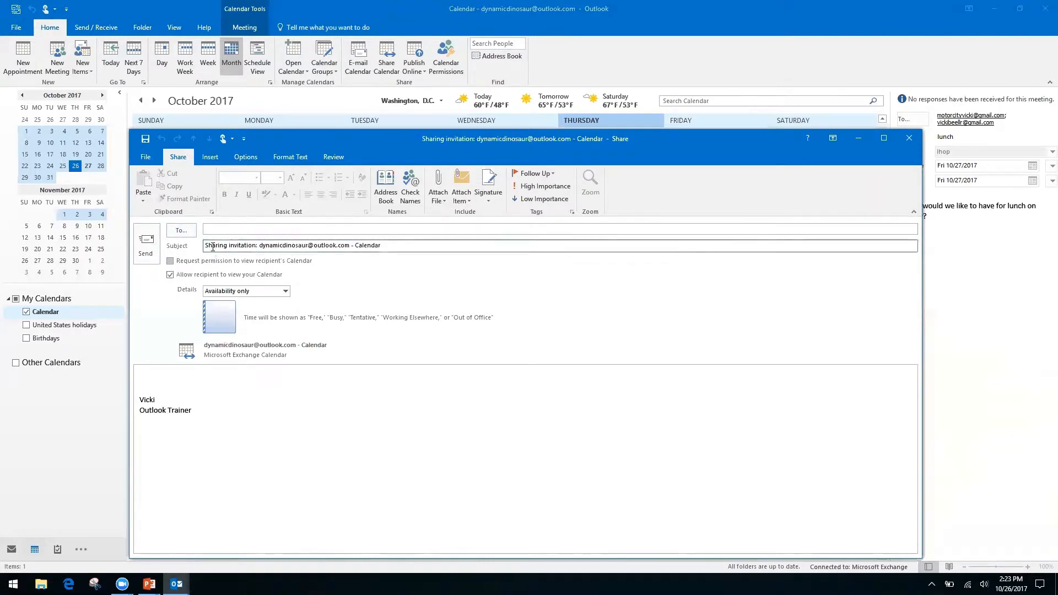
{"action": "left_click", "coordinate": [170, 260]}
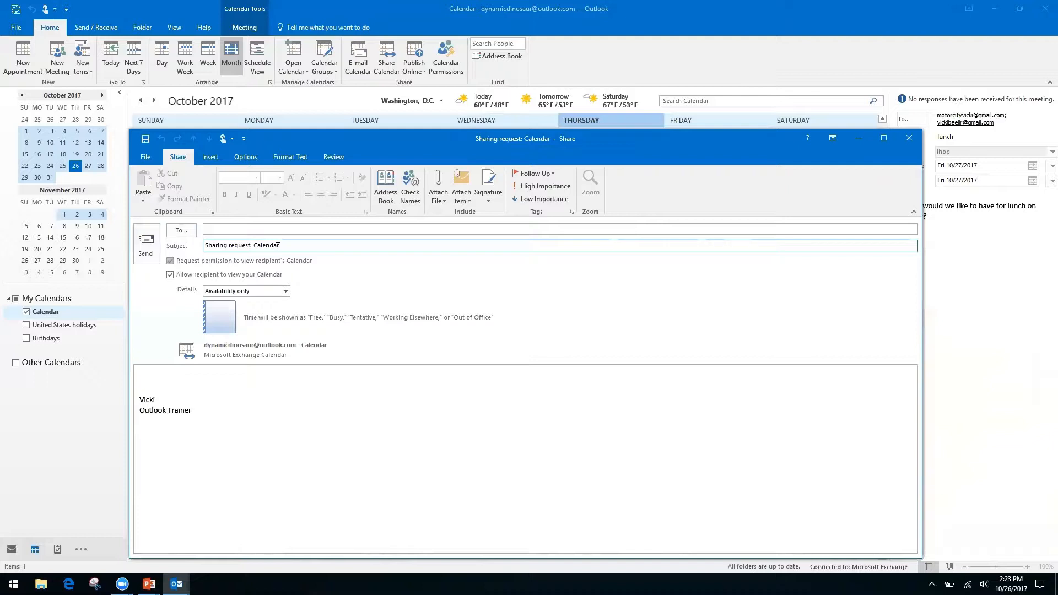
{"action": "left_click", "coordinate": [153, 376]}
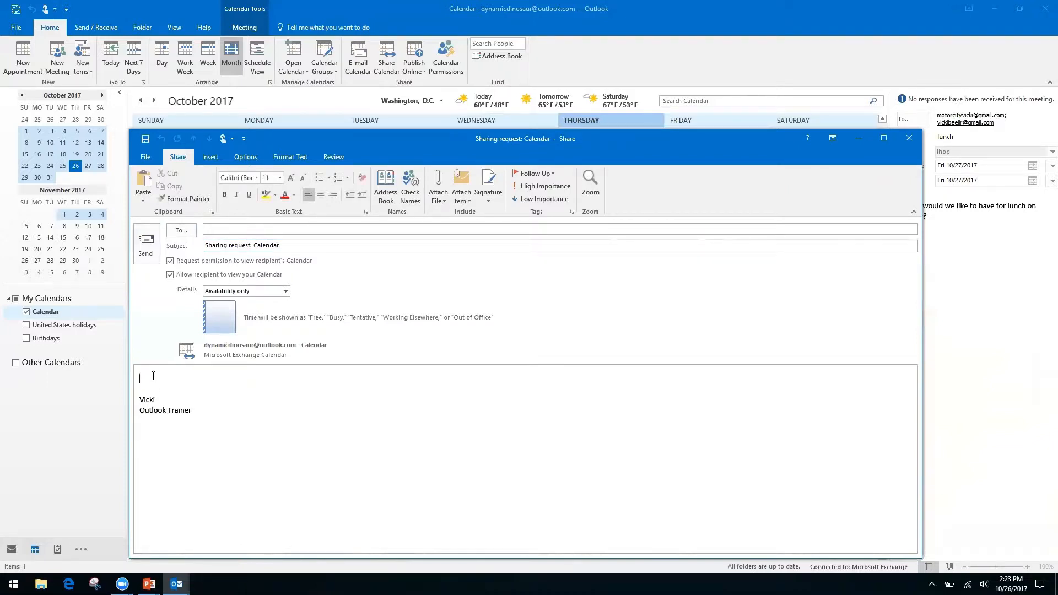
{"action": "left_click", "coordinate": [286, 292]}
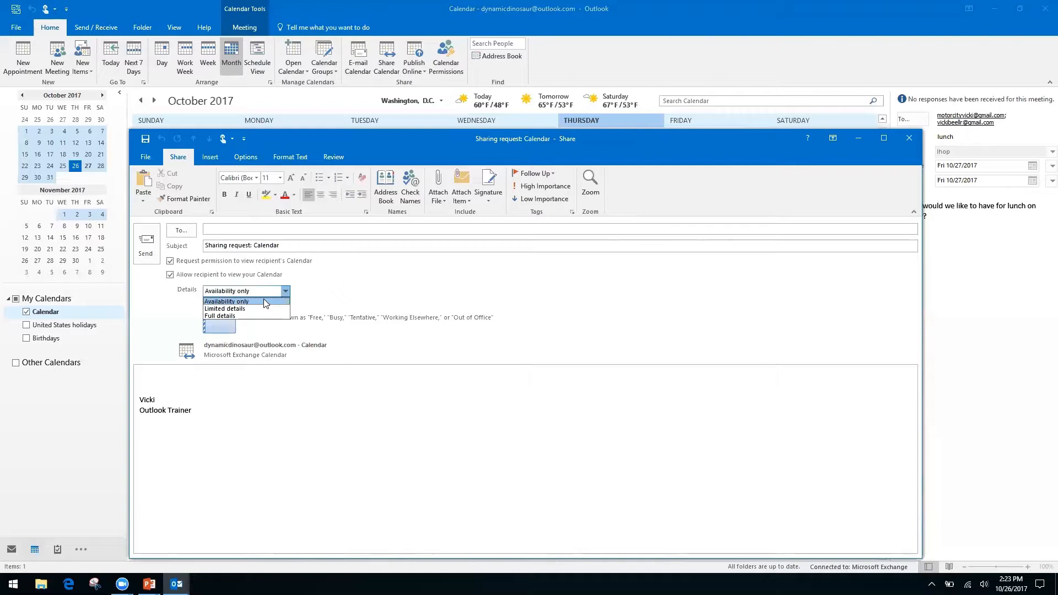
{"action": "left_click", "coordinate": [334, 282]}
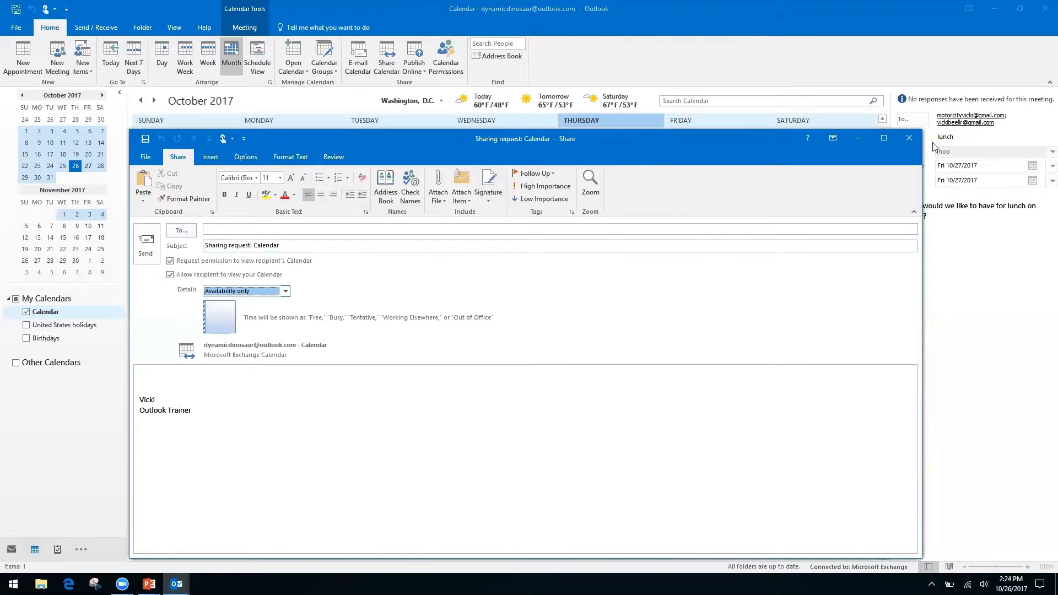
{"action": "left_click", "coordinate": [909, 141]}
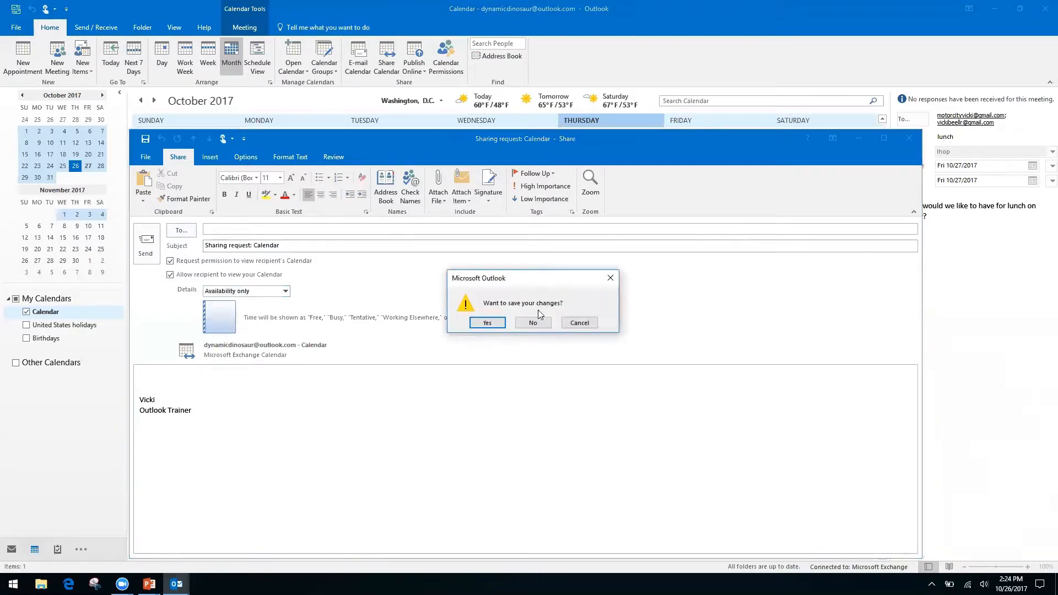
{"action": "left_click", "coordinate": [534, 323]}
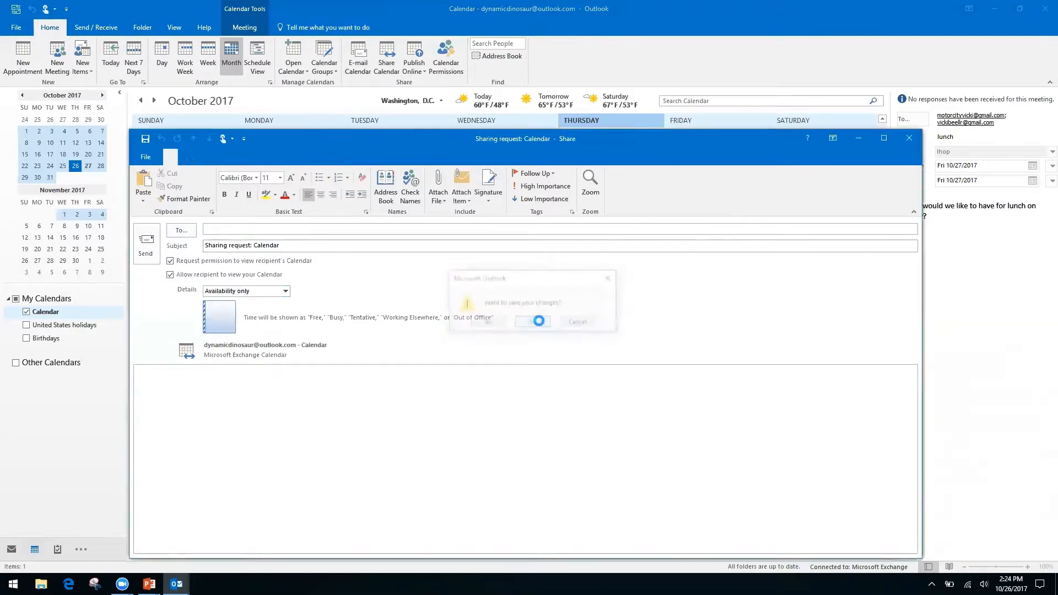
Step: Open Calendar Permissions, showing Default at Free/Busy time and Anonymous at None
{"action": "left_click", "coordinate": [450, 50]}
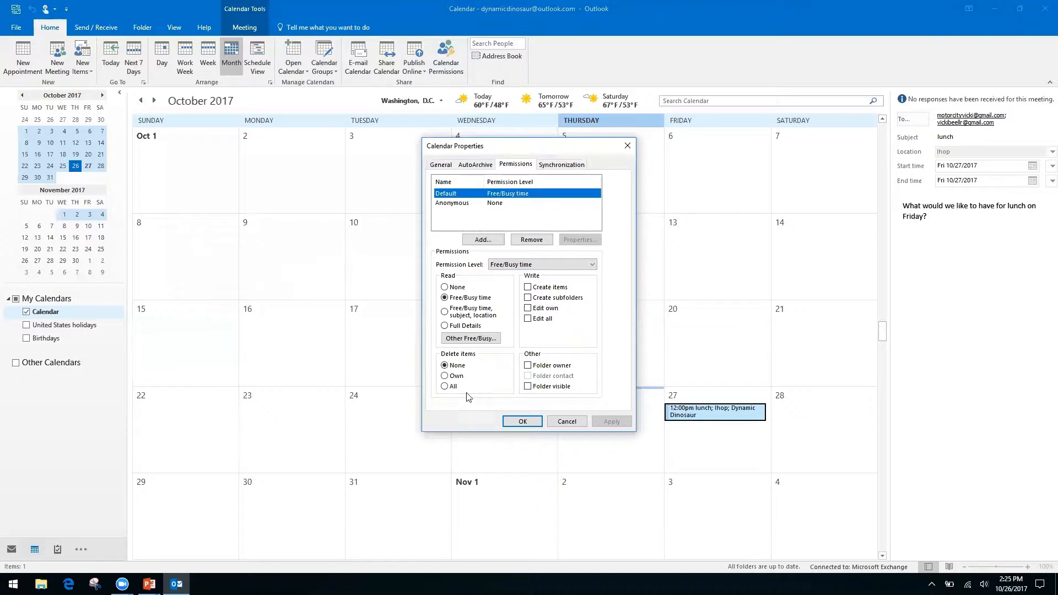
Step: Close the Calendar Properties dialog without changing any permissions
{"action": "left_click", "coordinate": [621, 146]}
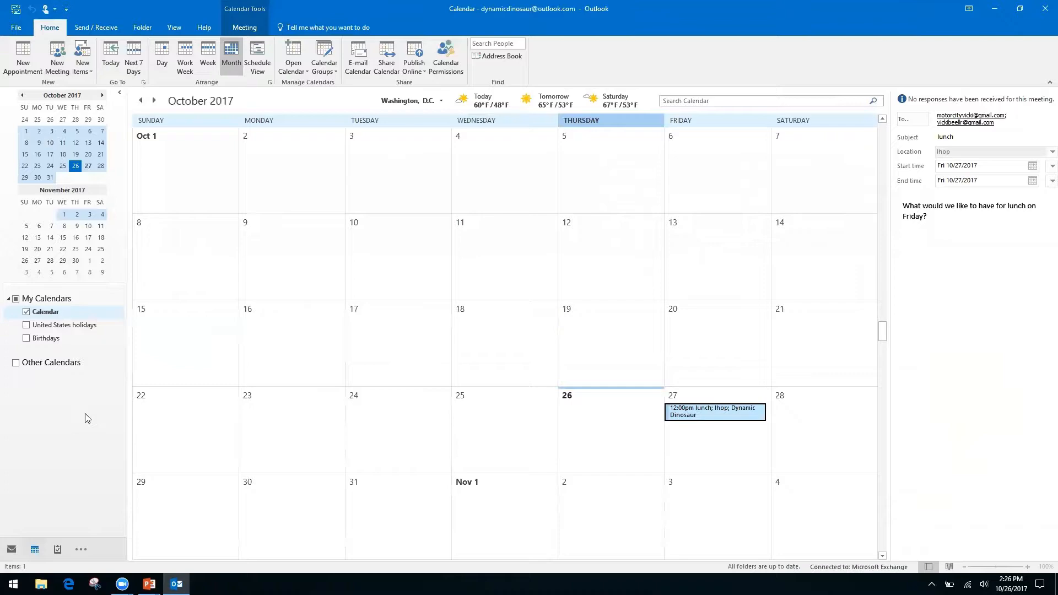
{"action": "key", "text": "alt+Tab"}
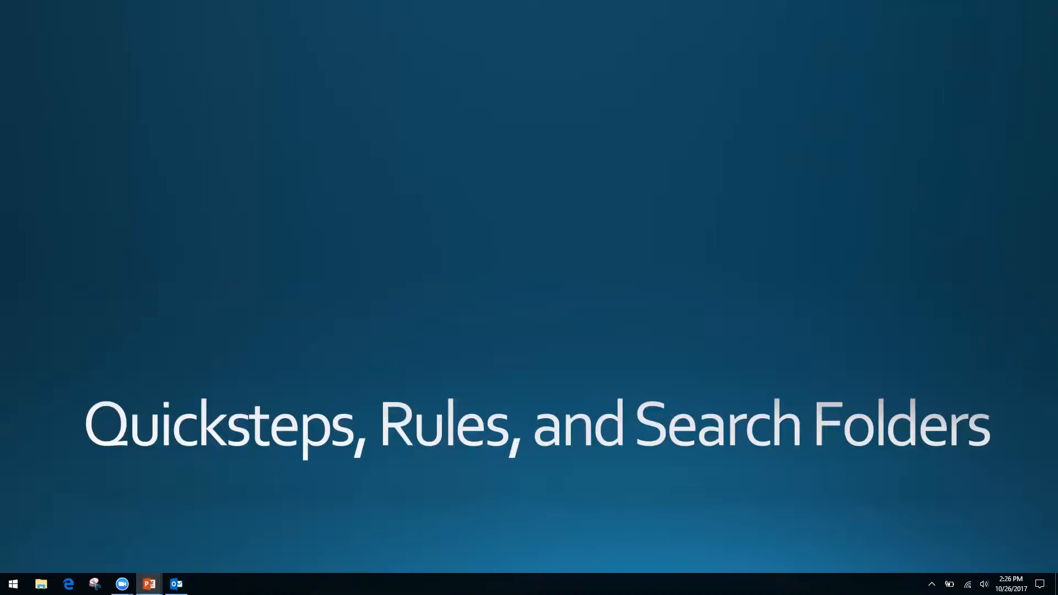
{"action": "key", "text": "alt+Tab"}
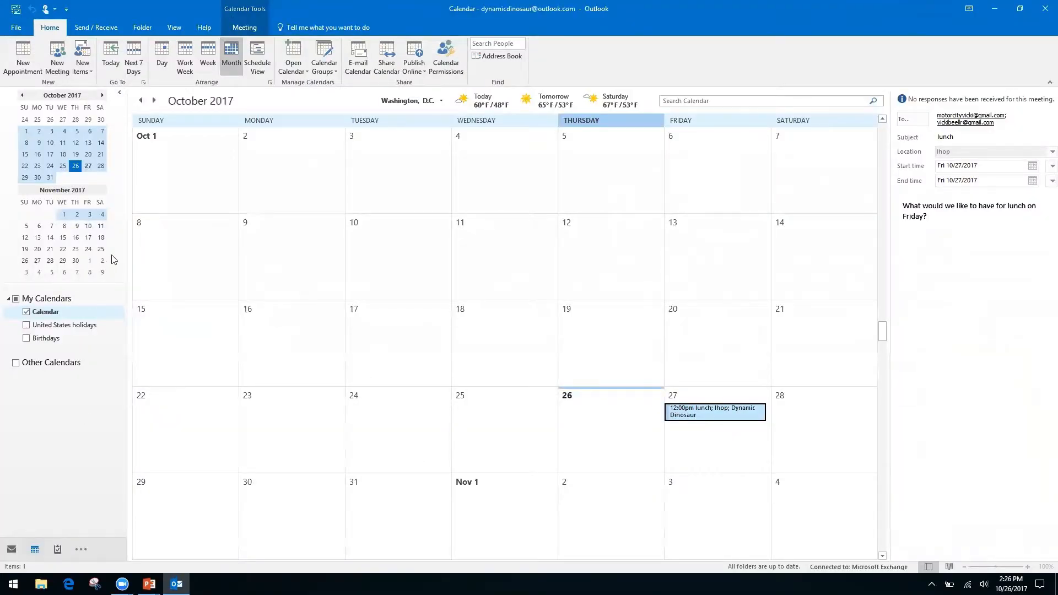
Step: Switch from the calendar to the Inbox with Ctrl+1
{"action": "key", "text": "ctrl+1"}
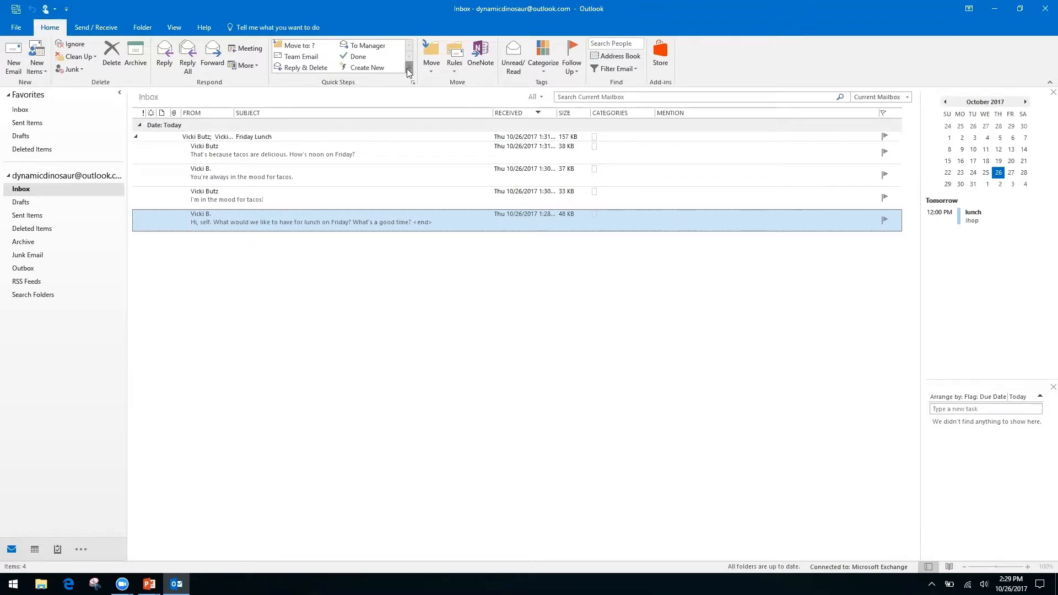
Step: Expand the full Quick Steps gallery and show the New Quick Step submenu
{"action": "left_click", "coordinate": [409, 67]}
{"action": "left_click", "coordinate": [428, 67]}
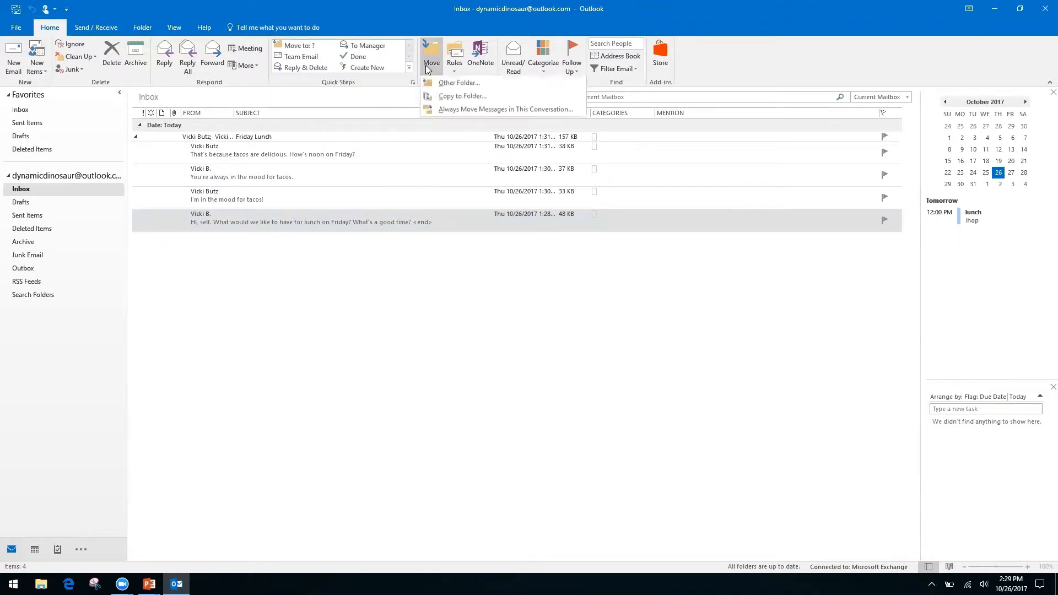
{"action": "left_click", "coordinate": [390, 19]}
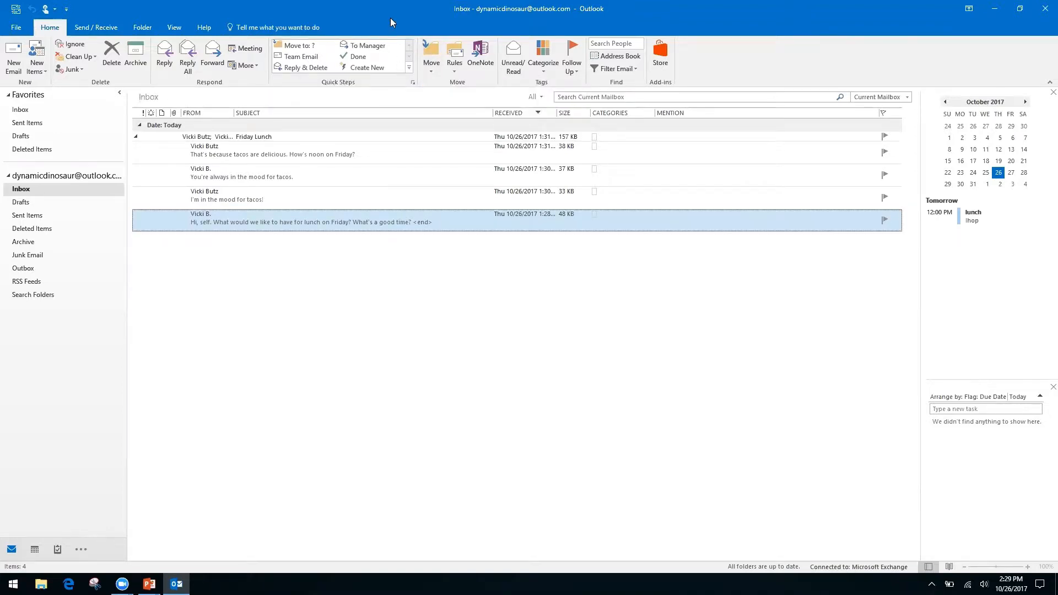
{"action": "left_click", "coordinate": [409, 67]}
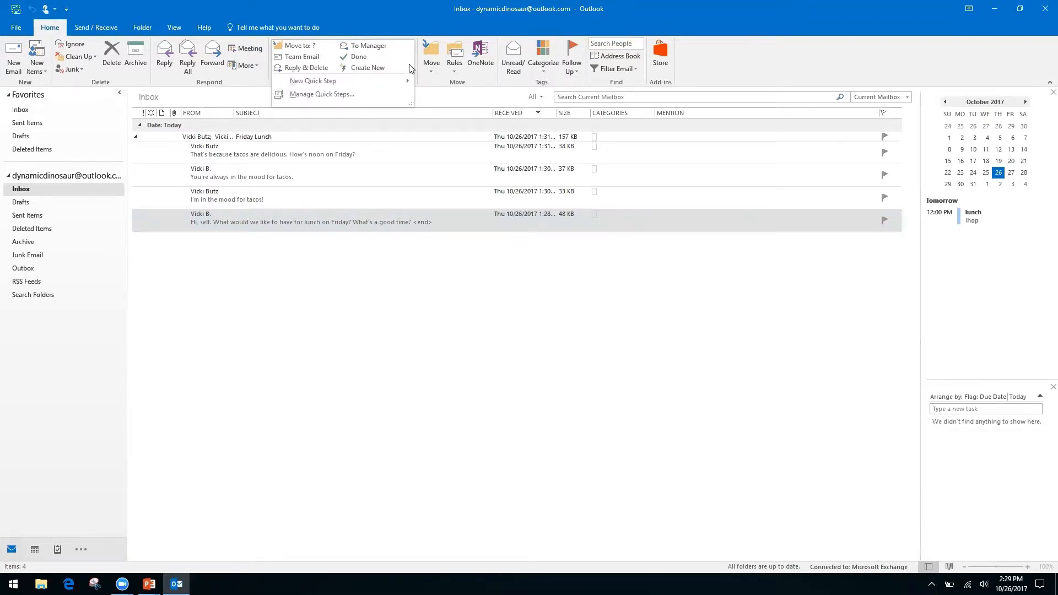
{"action": "mouse_move", "coordinate": [312, 83]}
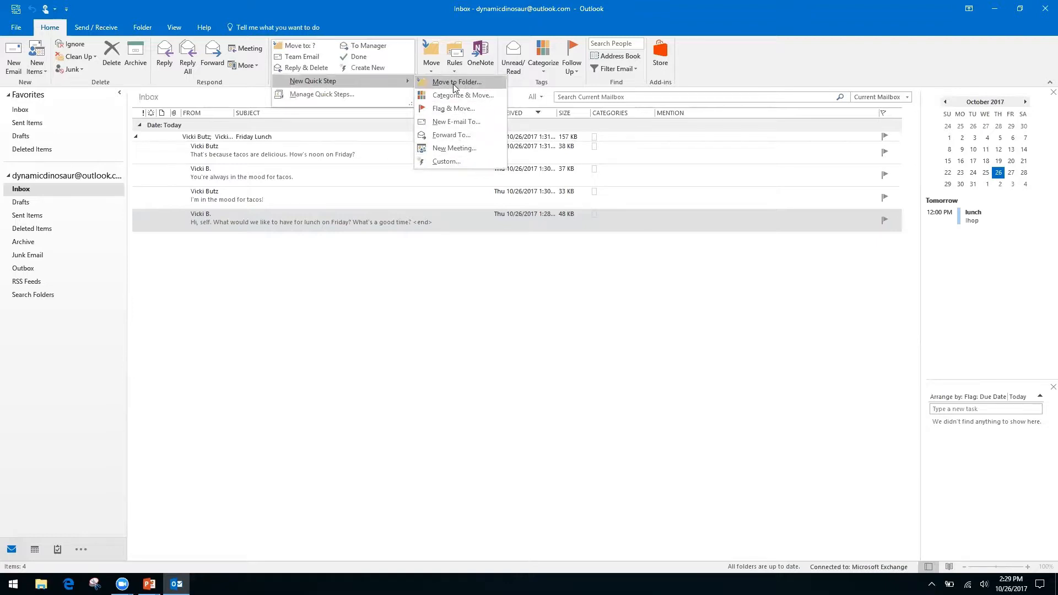
Step: Start a Custom Quick Step named 'Request' with Reply as its first action
{"action": "left_click", "coordinate": [444, 161]}
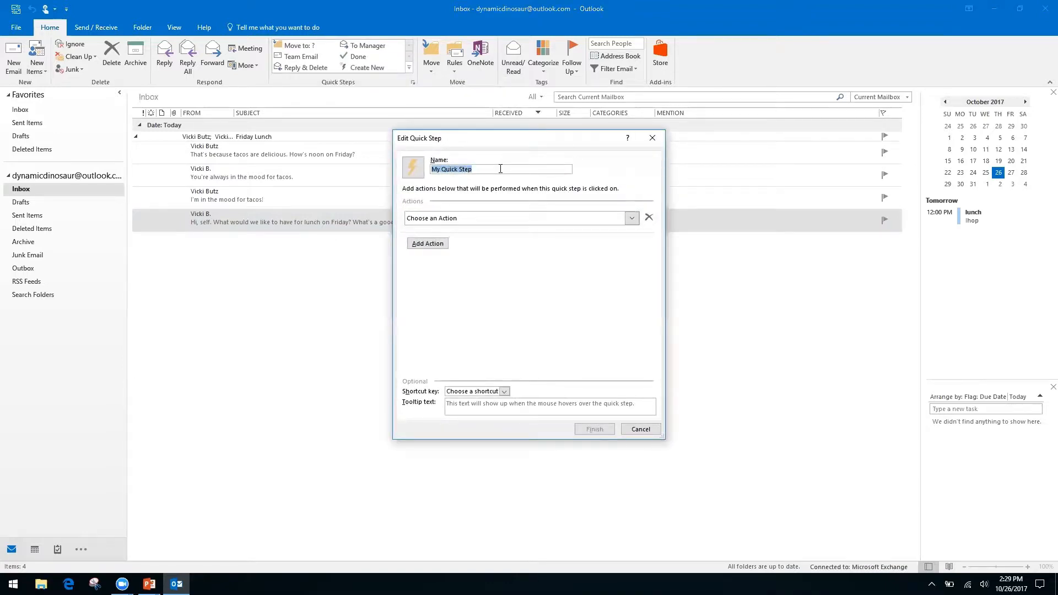
{"action": "type", "text": "Request"}
{"action": "left_click", "coordinate": [632, 219]}
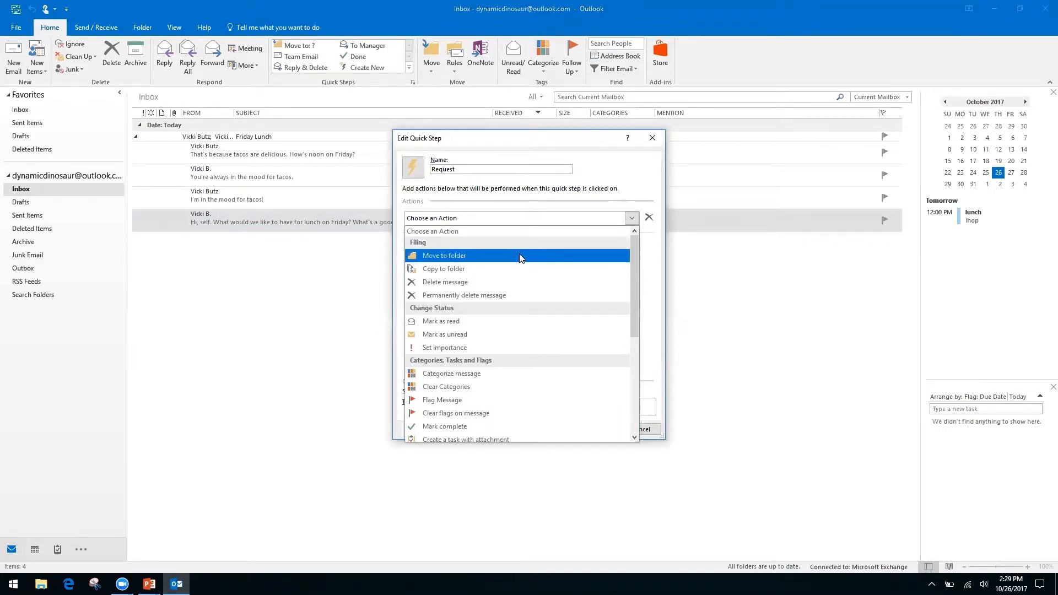
{"action": "left_click_drag", "start_coordinate": [633, 270], "coordinate": [632, 372]}
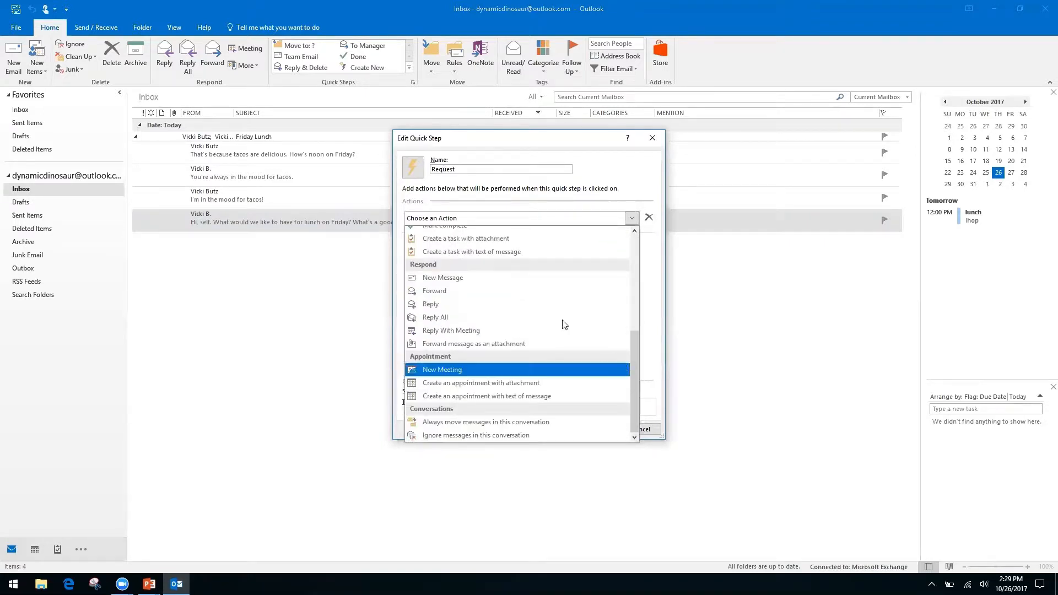
{"action": "left_click", "coordinate": [434, 308]}
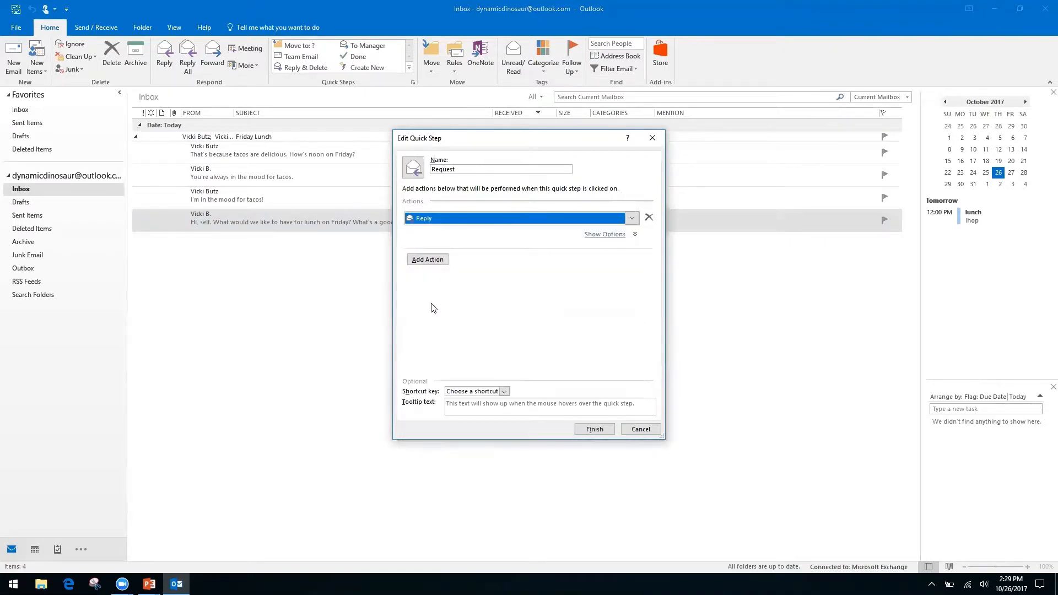
Step: Enter the reply text thanking the sender and saying the request is being processed
{"action": "left_click", "coordinate": [429, 262]}
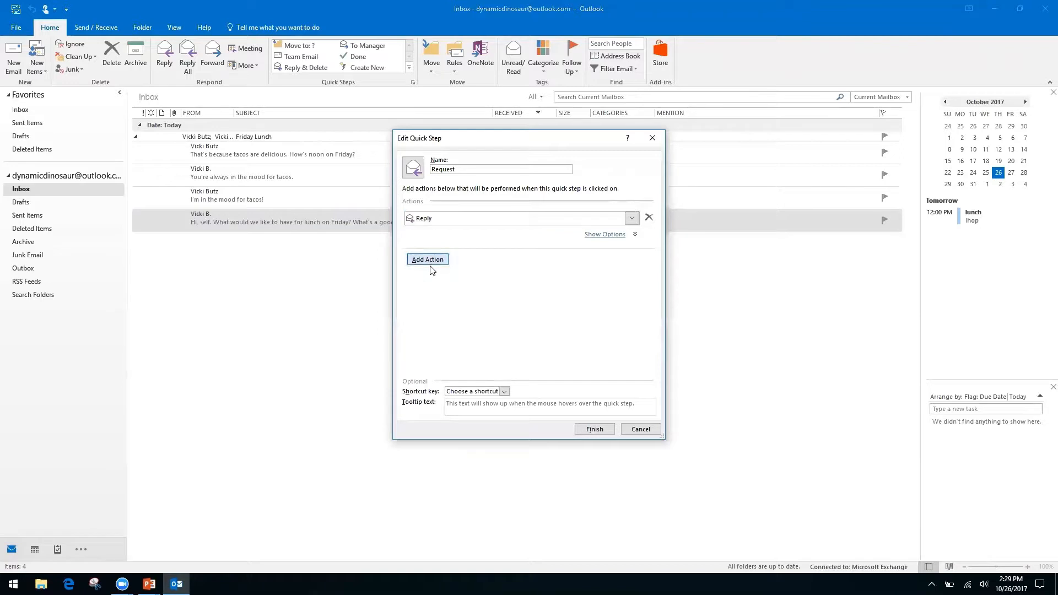
{"action": "left_click", "coordinate": [608, 237]}
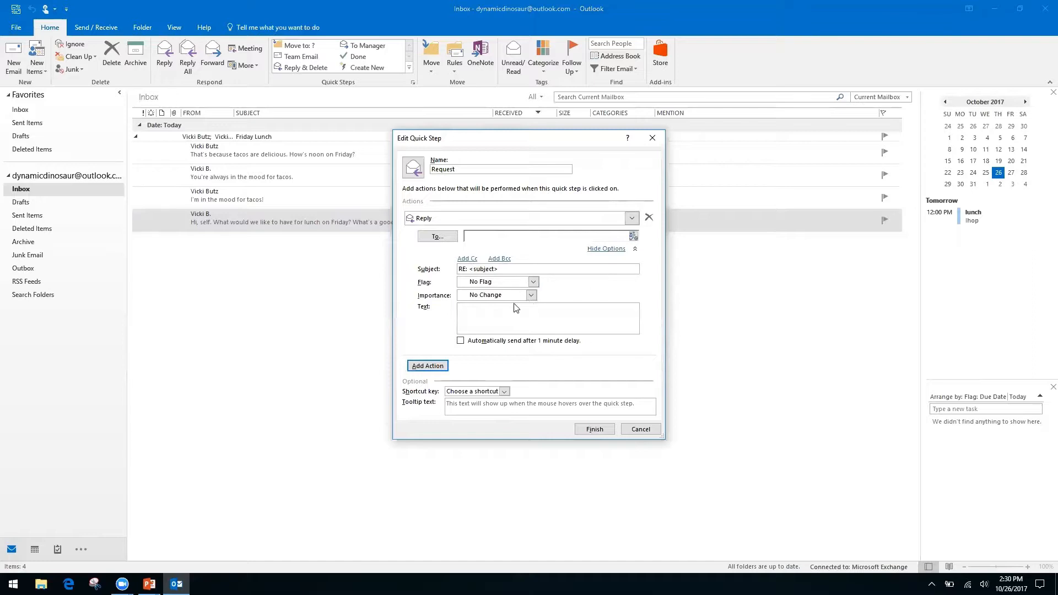
{"action": "right_click", "coordinate": [551, 311]}
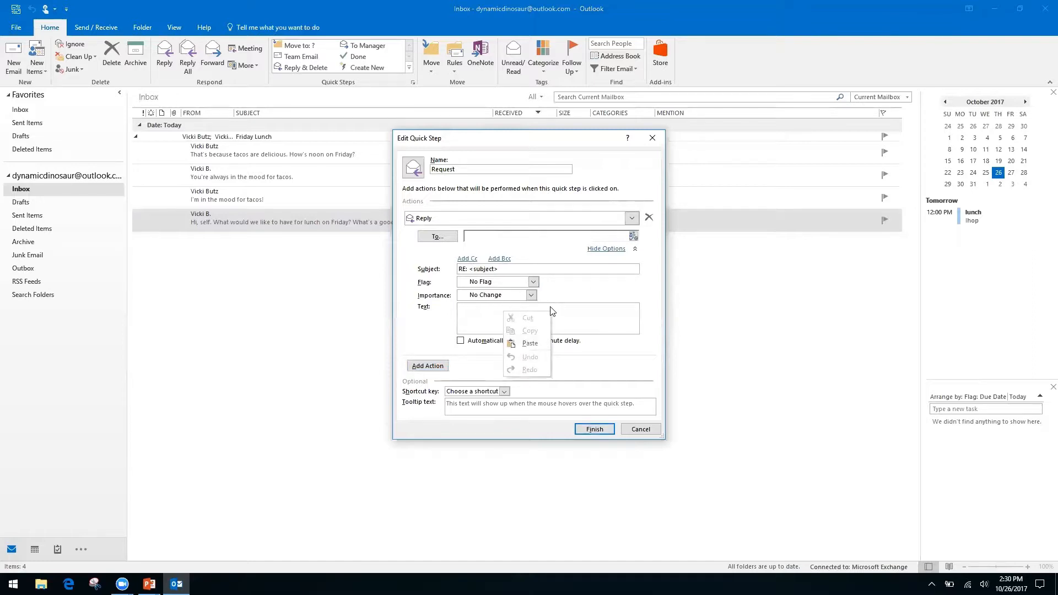
{"action": "left_click", "coordinate": [471, 313]}
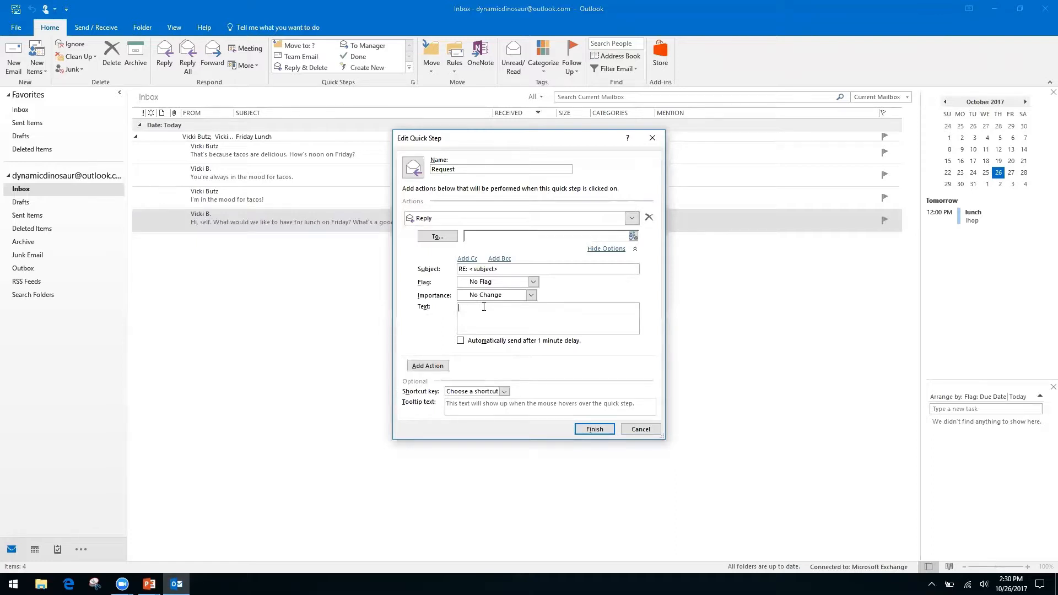
{"action": "type", "text": "Hello,"}
{"action": "type", "text": " thank"}
{"action": "type", "text": " you for your reque"}
{"action": "type", "text": "st"}
{"action": "type", "text": ". We have receive"}
{"action": "type", "text": " it, and I"}
{"action": "type", "text": "t is being proce"}
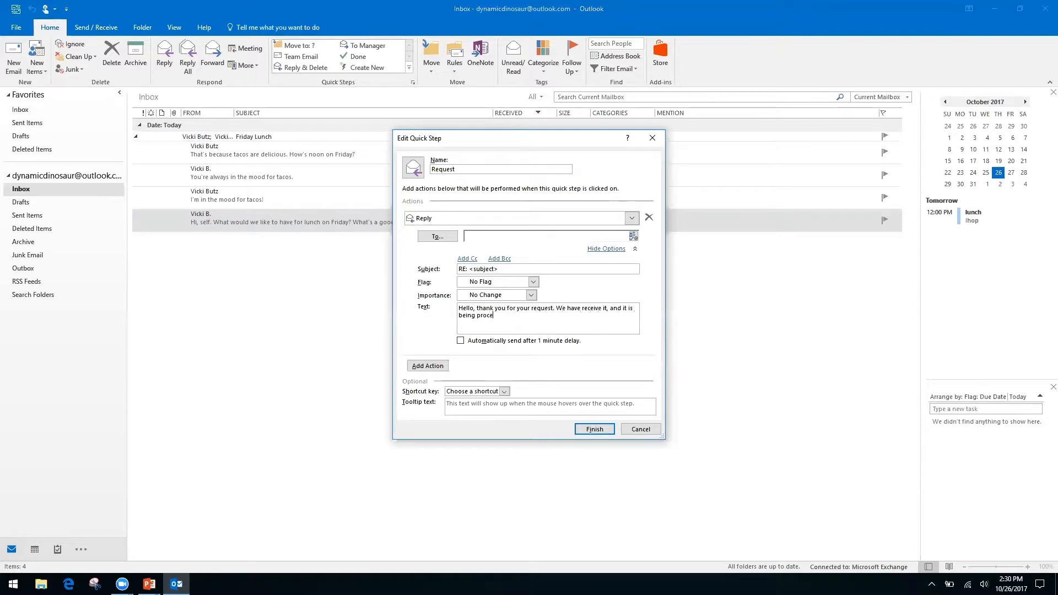
{"action": "type", "text": "ssed by our team."}
Step: Add a Cc line, try pasting a recipient without success, then hide the reply options
{"action": "left_click", "coordinate": [467, 259]}
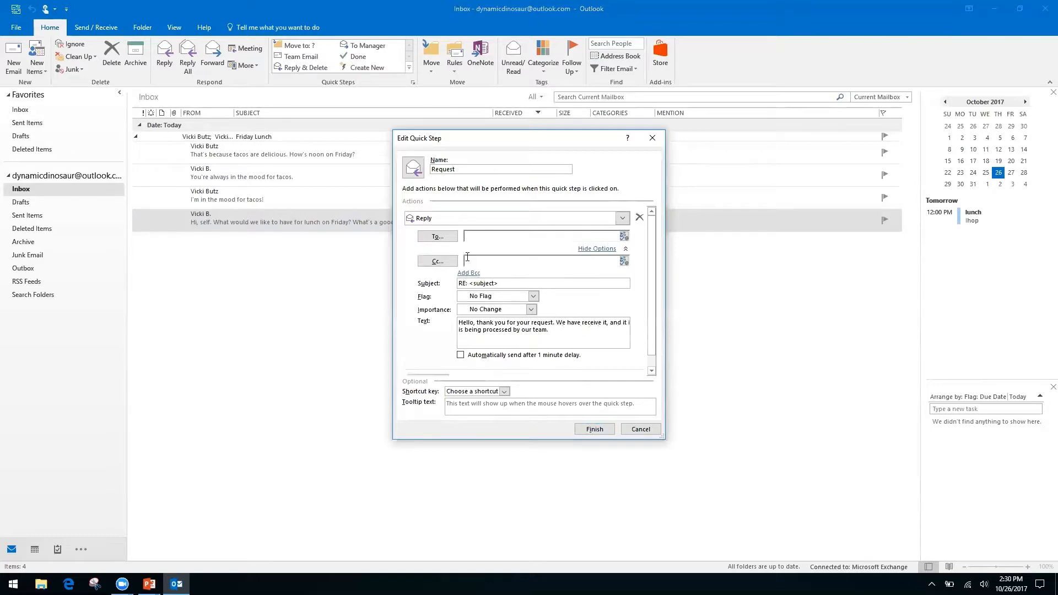
{"action": "left_click", "coordinate": [496, 261]}
{"action": "right_click", "coordinate": [561, 261]}
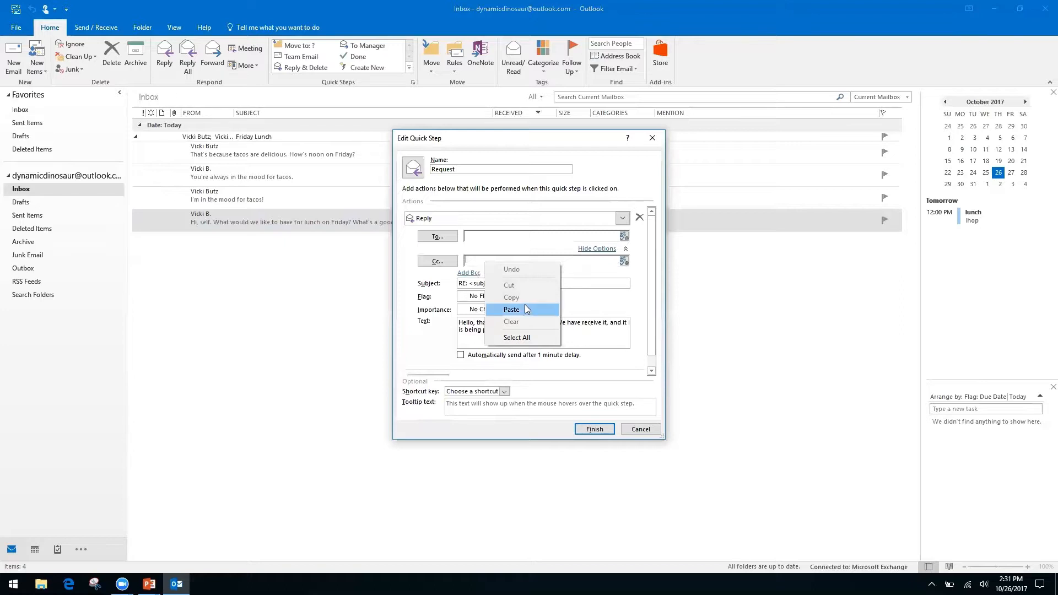
{"action": "left_click", "coordinate": [408, 296]}
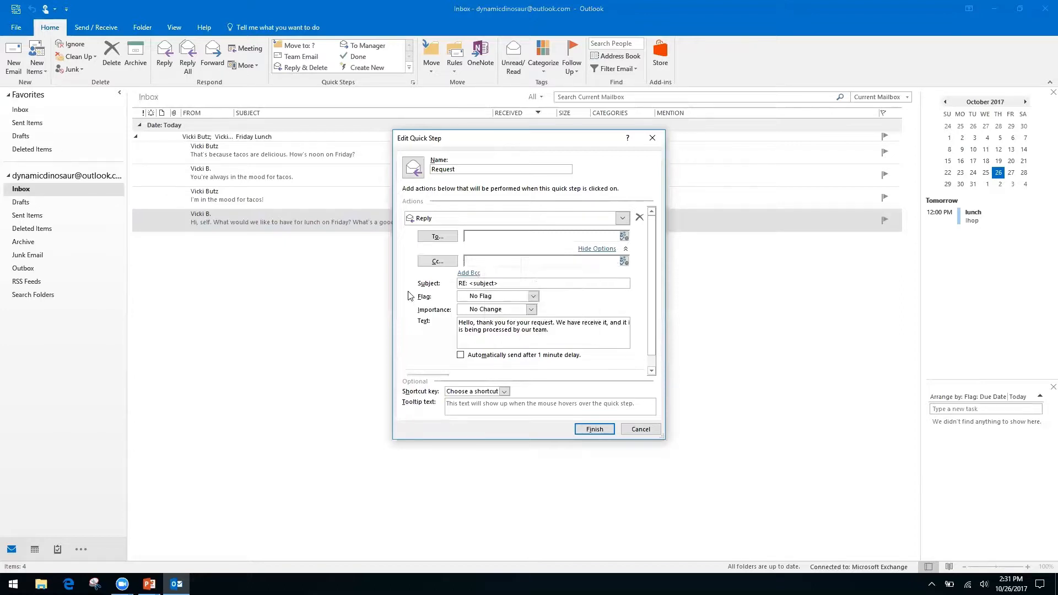
{"action": "right_click", "coordinate": [488, 260]}
{"action": "left_click", "coordinate": [515, 260]}
{"action": "right_click", "coordinate": [515, 261]}
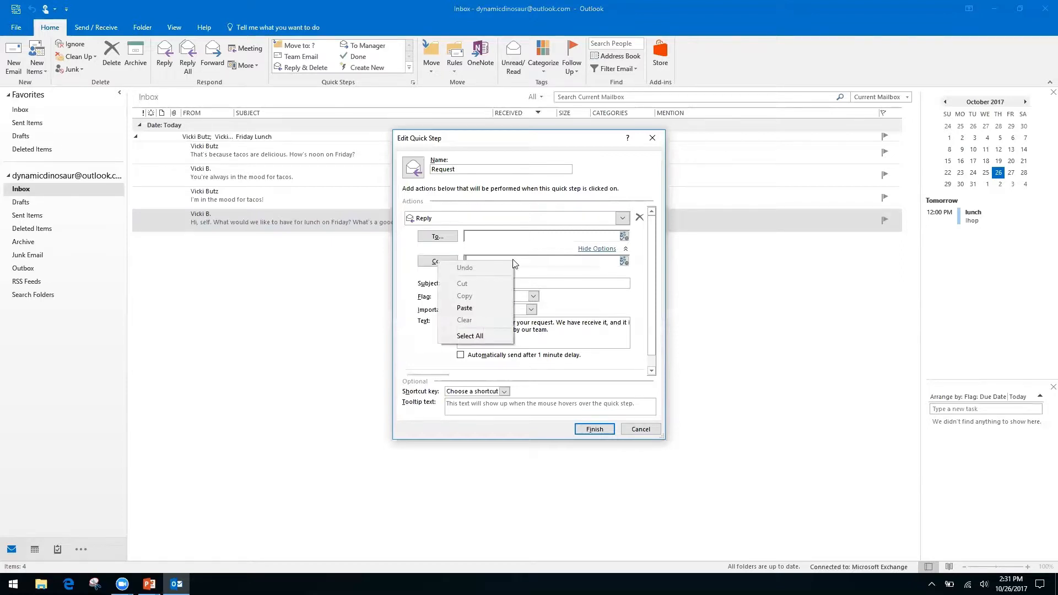
{"action": "left_click", "coordinate": [416, 312]}
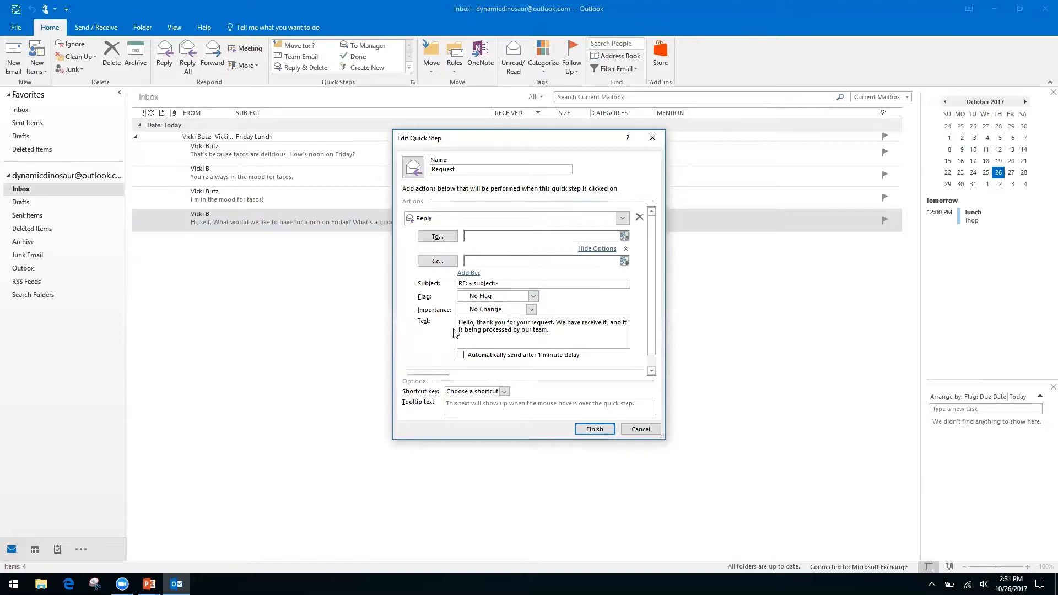
{"action": "left_click", "coordinate": [597, 249]}
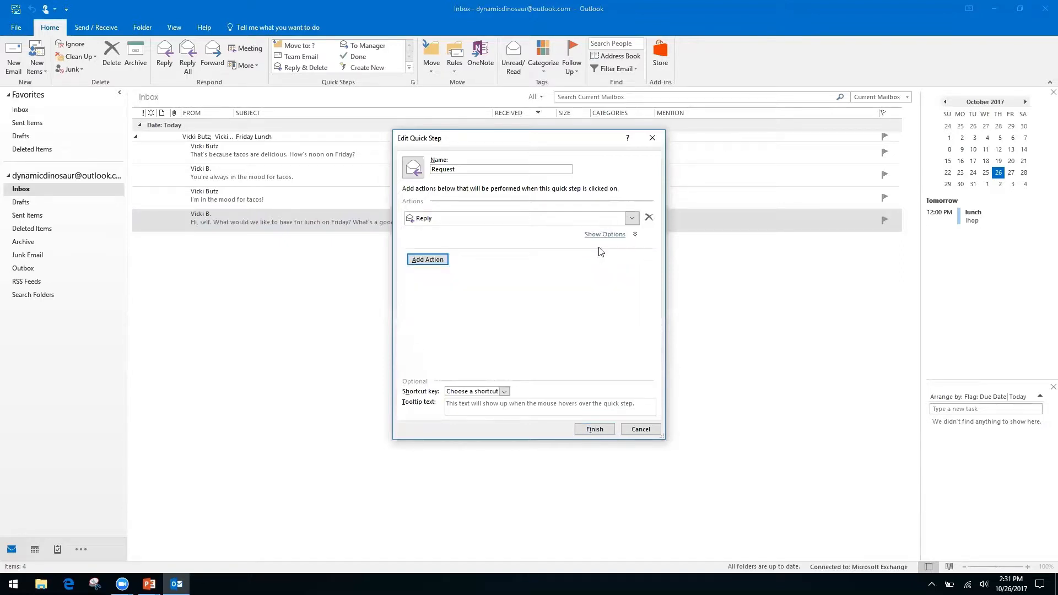
Step: Add a Forward action to the Request Quick Step and enter the recipient's e-mail address
{"action": "left_click", "coordinate": [439, 259]}
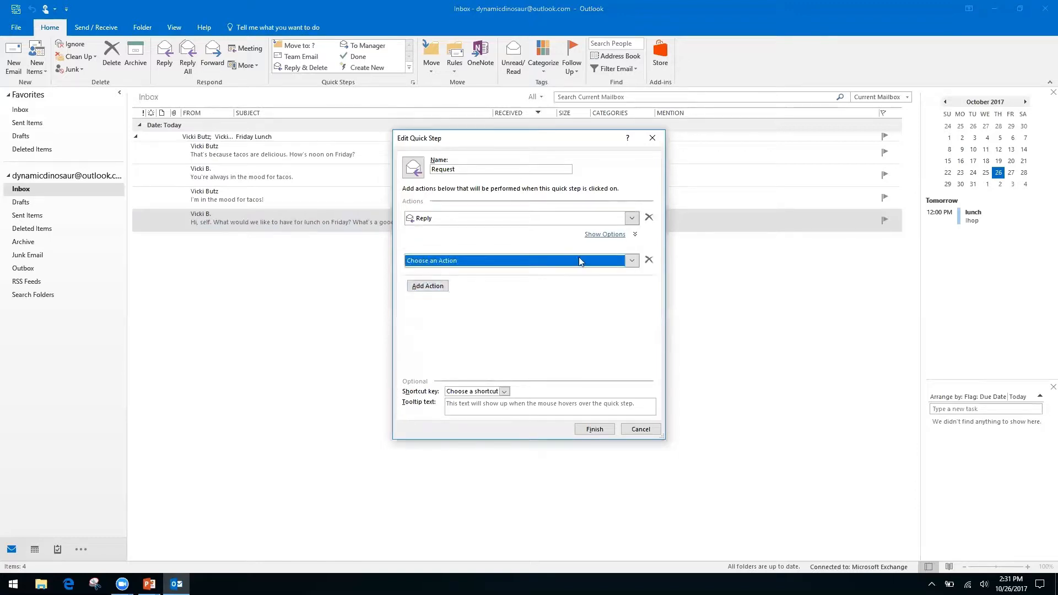
{"action": "left_click", "coordinate": [633, 262]}
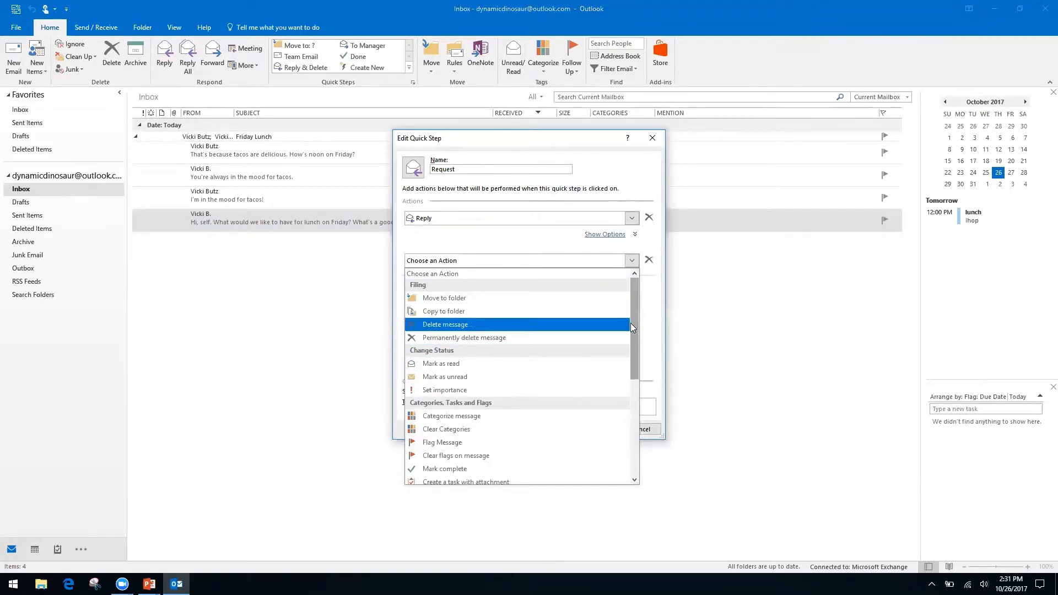
{"action": "left_click_drag", "start_coordinate": [632, 320], "coordinate": [630, 417]}
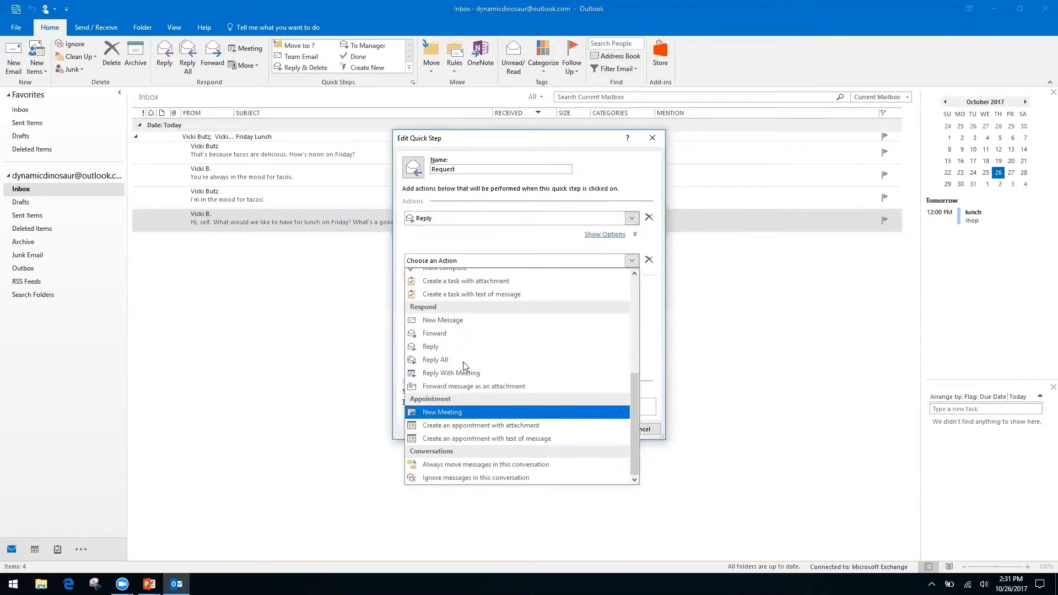
{"action": "left_click", "coordinate": [447, 334]}
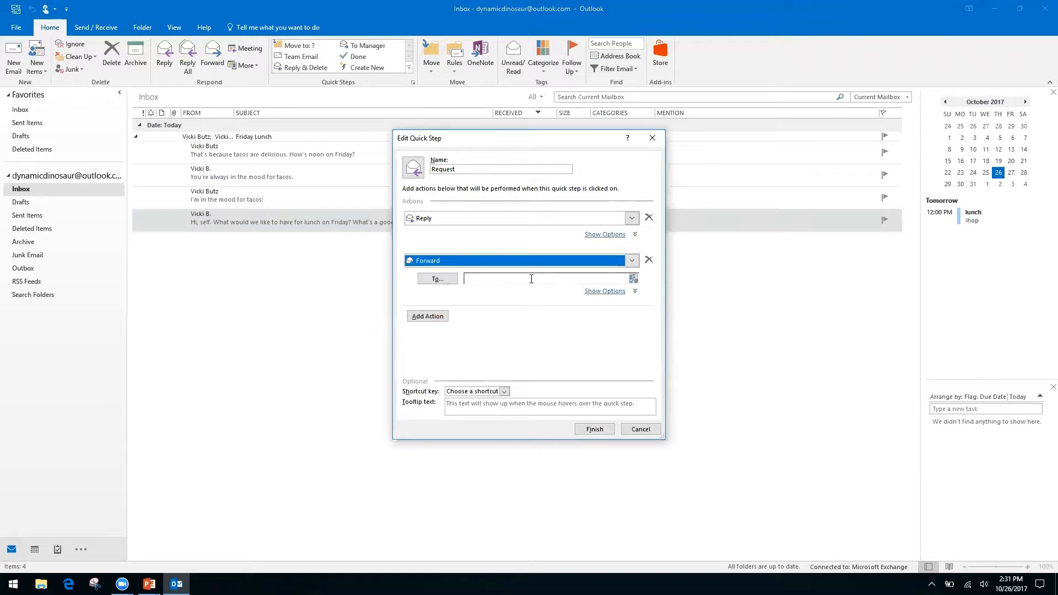
{"action": "left_click", "coordinate": [527, 278]}
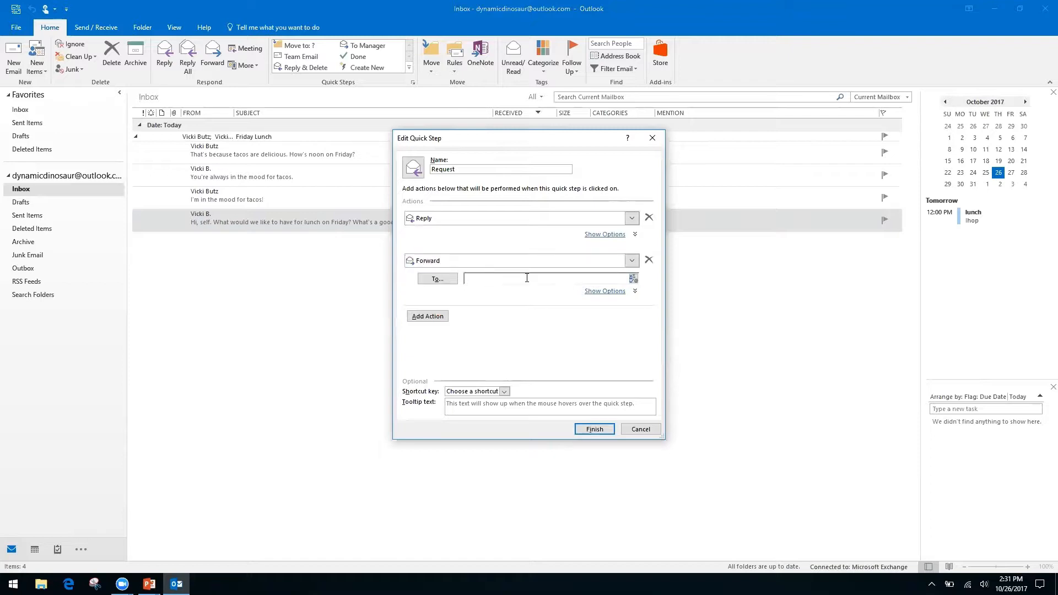
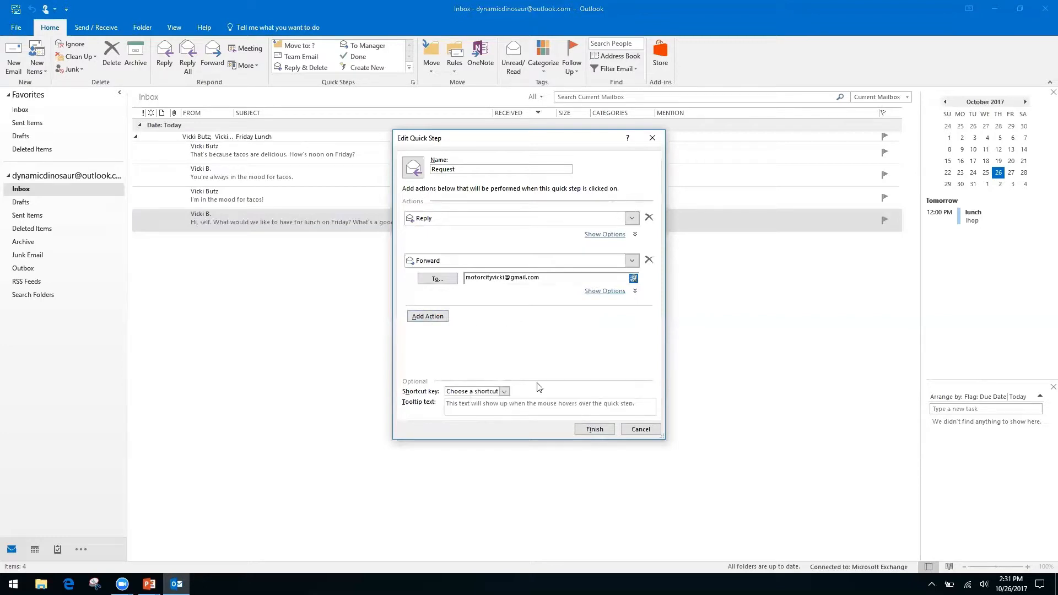
Step: Assign CTRL+SHIFT+2, finish the Request Quick Step, and select the 'I'm in the mood for tacos!' message
{"action": "left_click", "coordinate": [506, 392]}
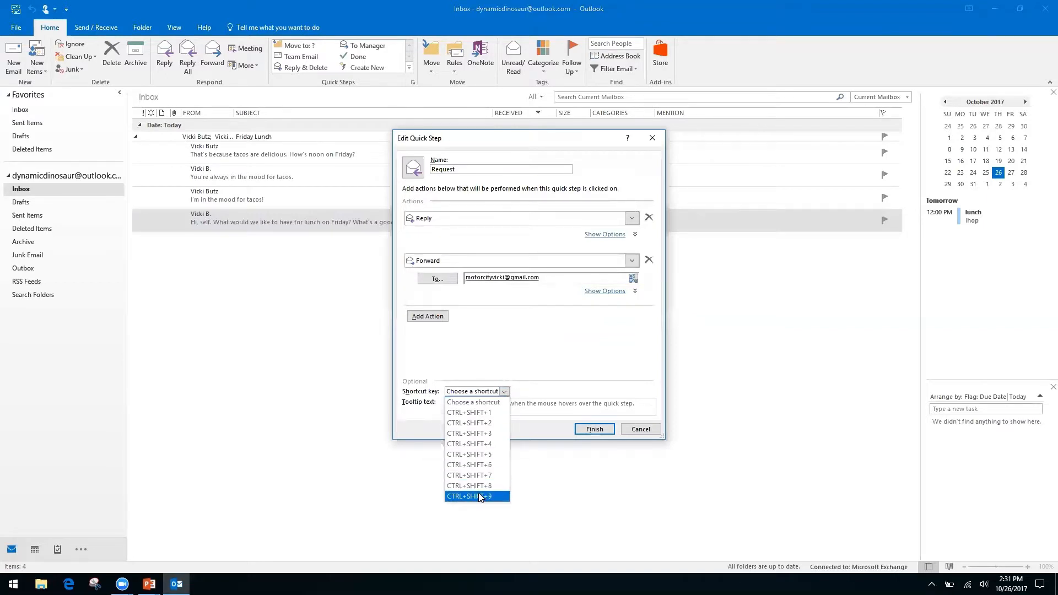
{"action": "left_click", "coordinate": [484, 424]}
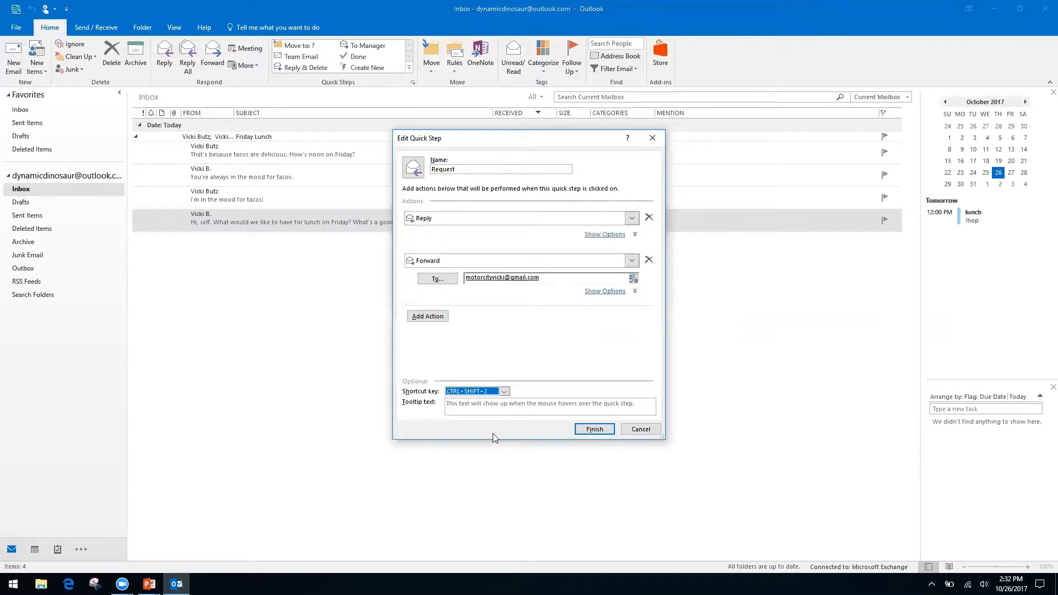
{"action": "left_click", "coordinate": [594, 429]}
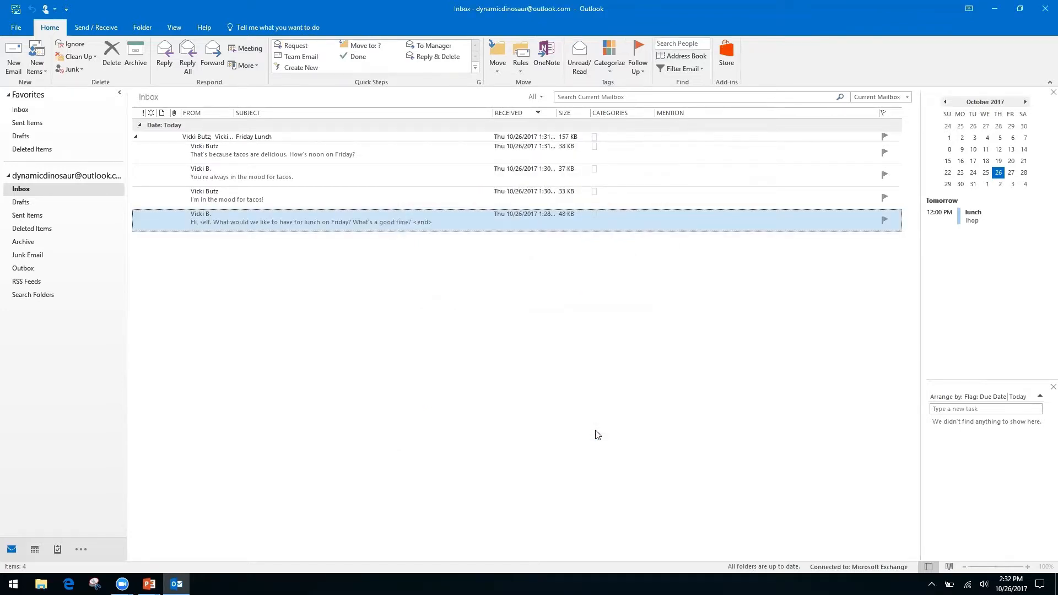
{"action": "left_click", "coordinate": [286, 196]}
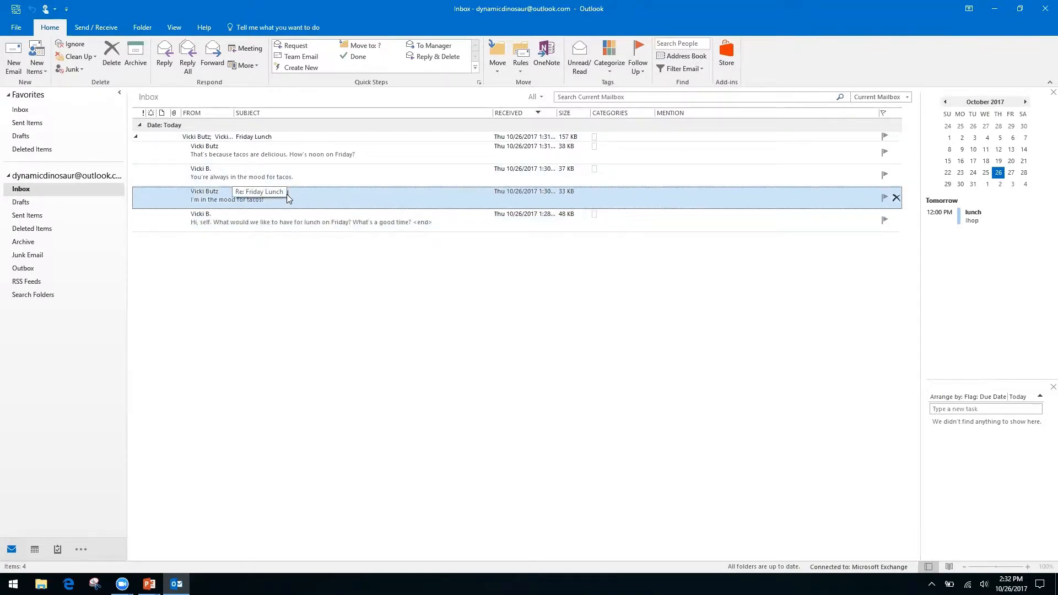
{"action": "left_click", "coordinate": [286, 194]}
{"action": "double_click", "coordinate": [286, 194]}
{"action": "key", "text": "ctrl+f"}
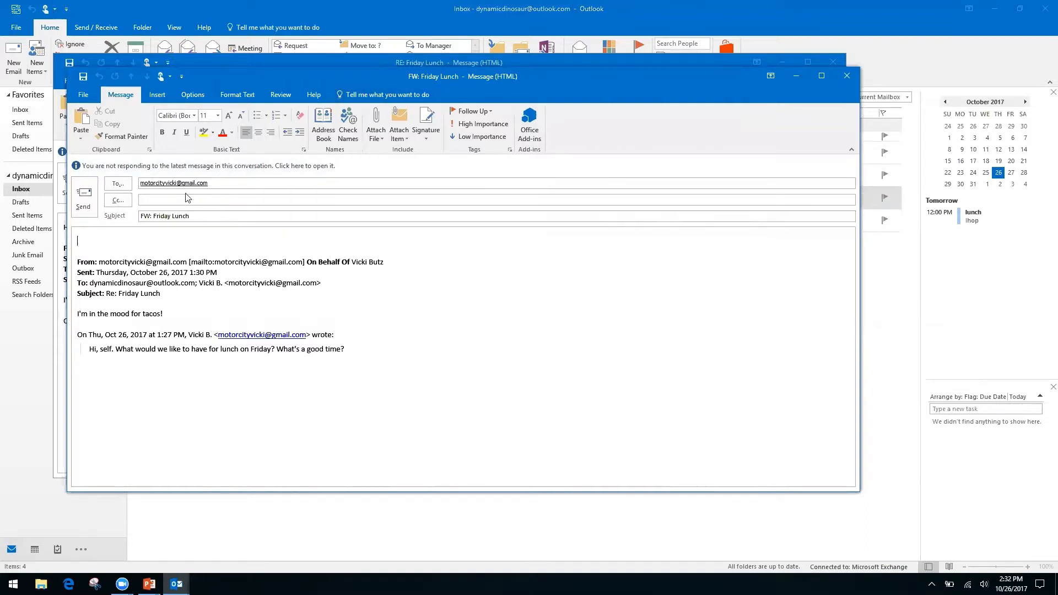
{"action": "left_click", "coordinate": [847, 77]}
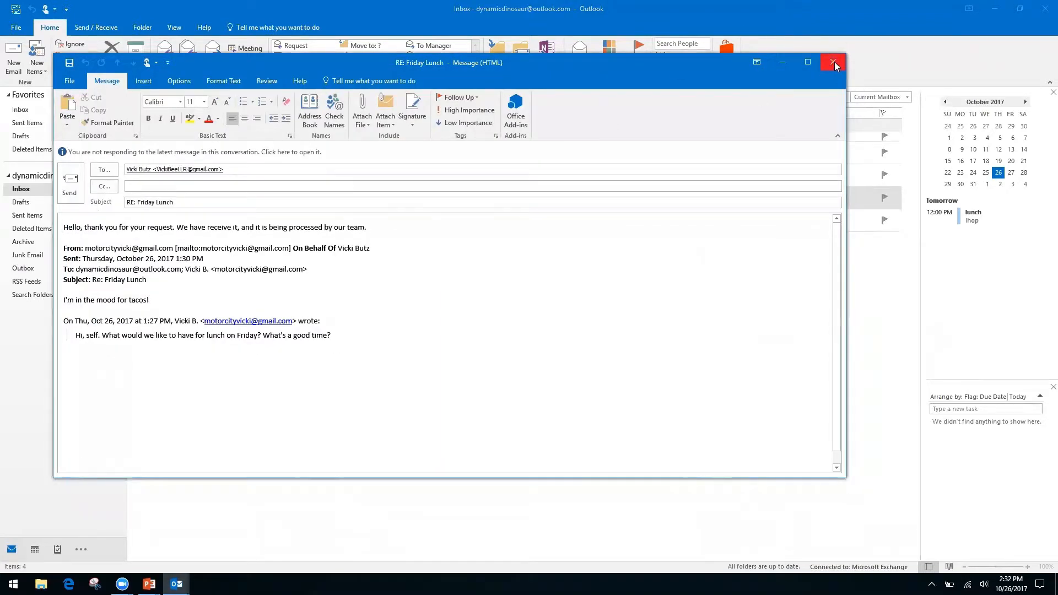
{"action": "left_click", "coordinate": [833, 62]}
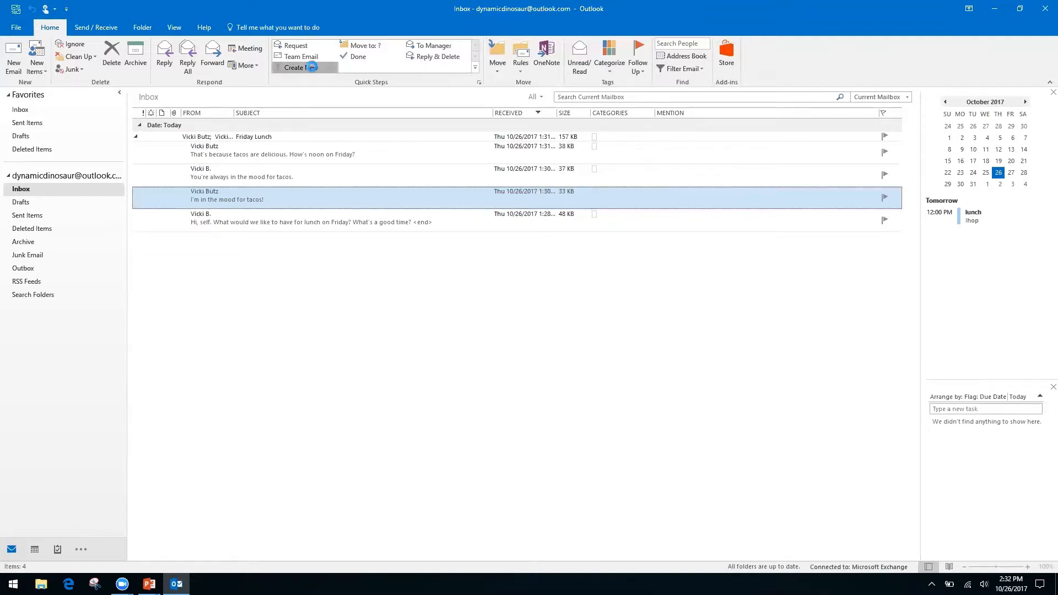
Step: Create a new Quick Step, rename it 'Filders', and set its action to Move to folder
{"action": "left_click", "coordinate": [307, 68]}
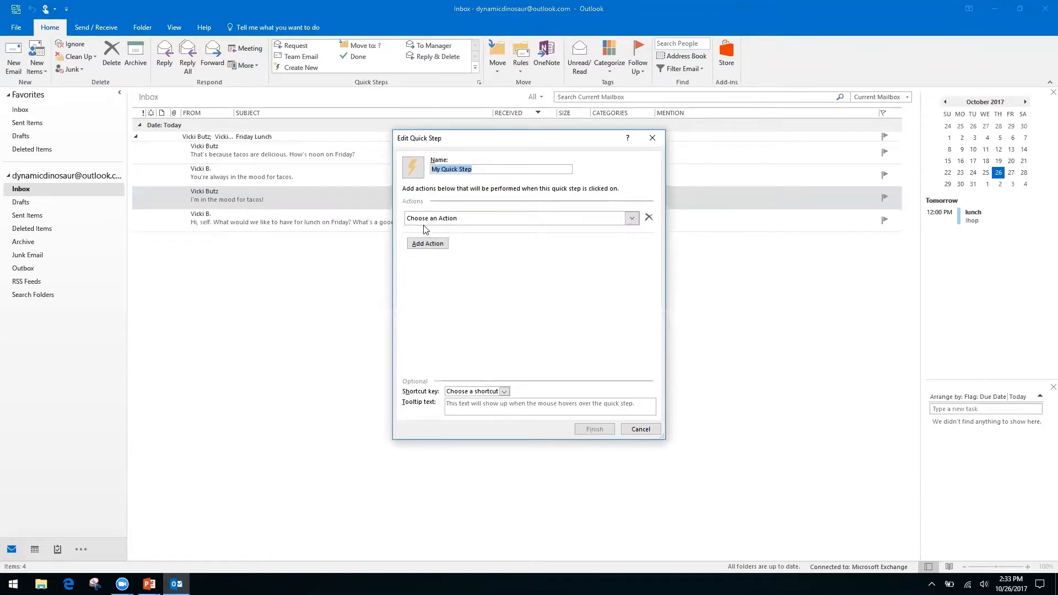
{"action": "left_click", "coordinate": [480, 167]}
{"action": "triple_click", "coordinate": [481, 169]}
{"action": "type", "text": "Fi"}
{"action": "type", "text": "lders"}
{"action": "left_click", "coordinate": [636, 218]}
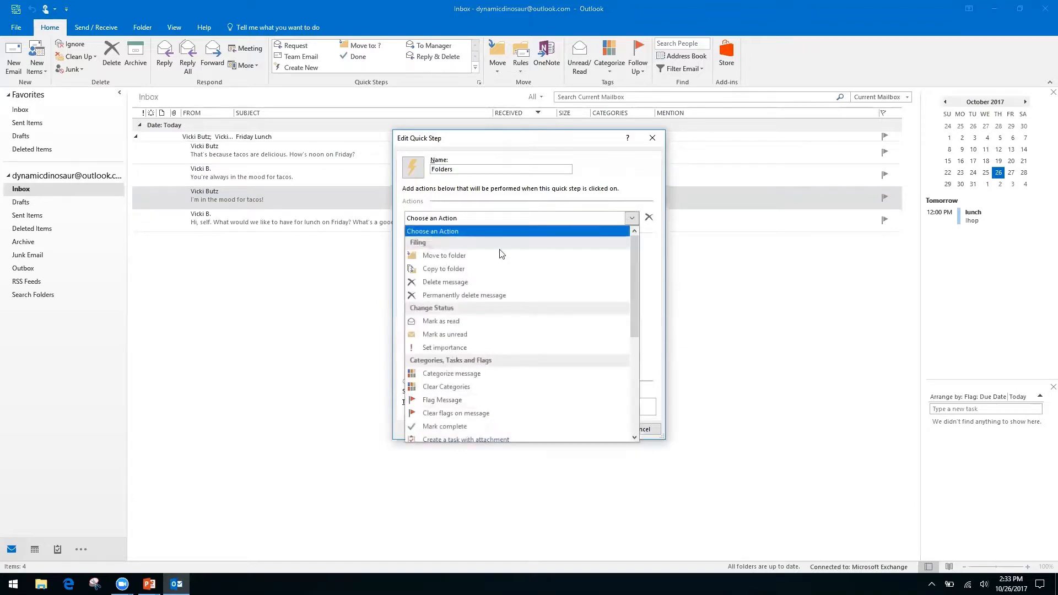
{"action": "left_click", "coordinate": [483, 260]}
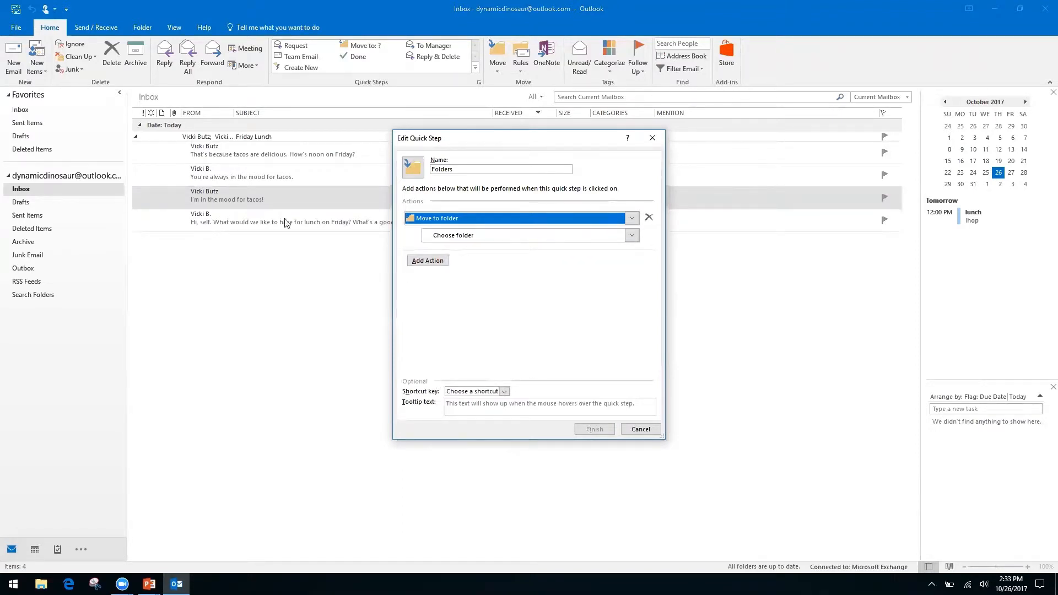
{"action": "left_click", "coordinate": [21, 327]}
{"action": "left_click", "coordinate": [647, 430]}
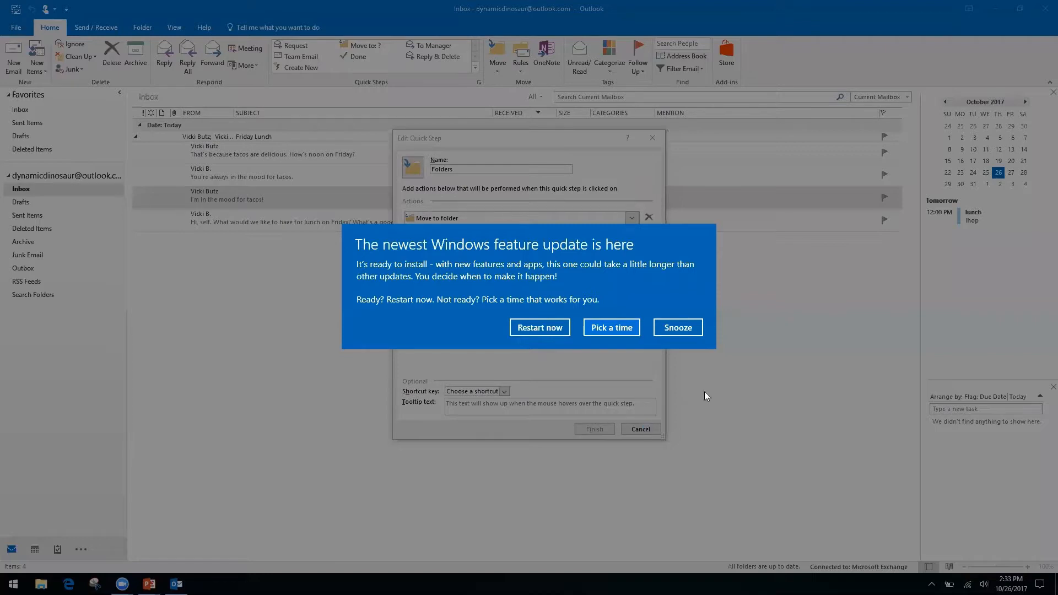
Step: Snooze the Windows update notice and open the Choose folder dropdown
{"action": "left_click", "coordinate": [680, 329]}
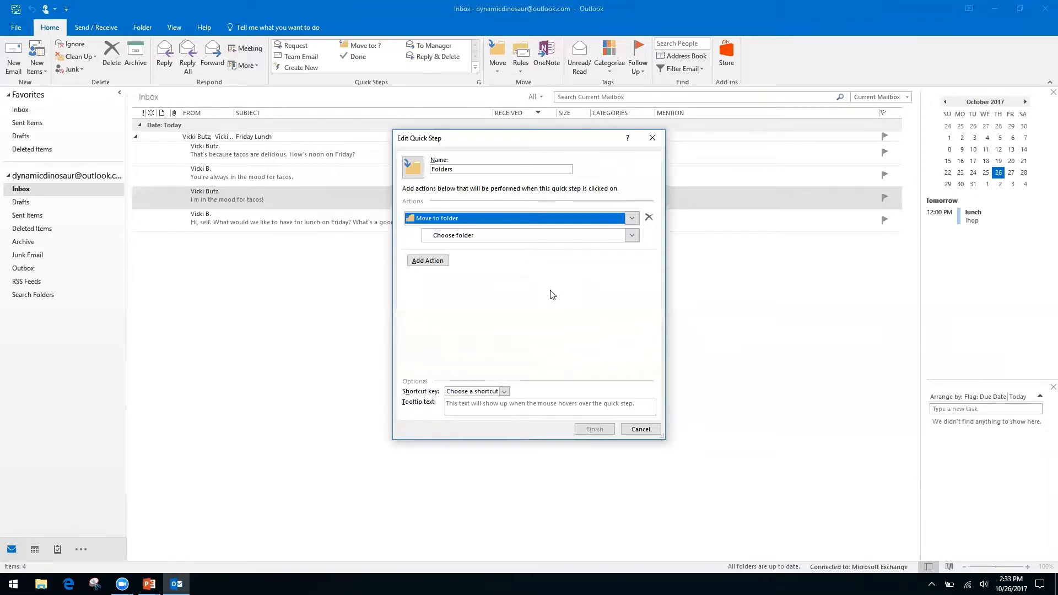
{"action": "left_click", "coordinate": [449, 236]}
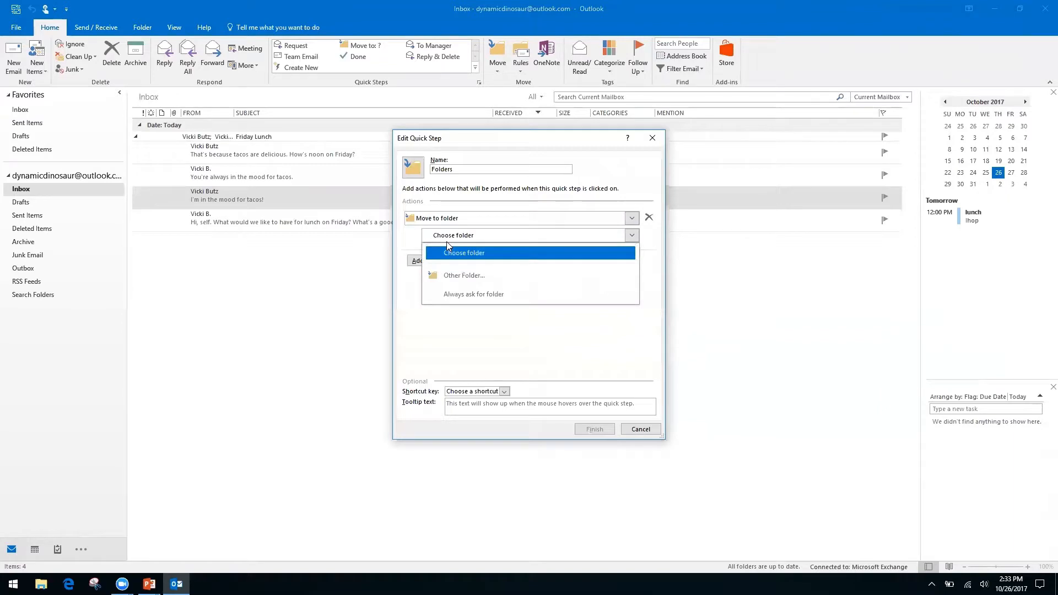
Step: Create a new Finances folder inside the Inbox and set it as the destination
{"action": "left_click", "coordinate": [482, 278]}
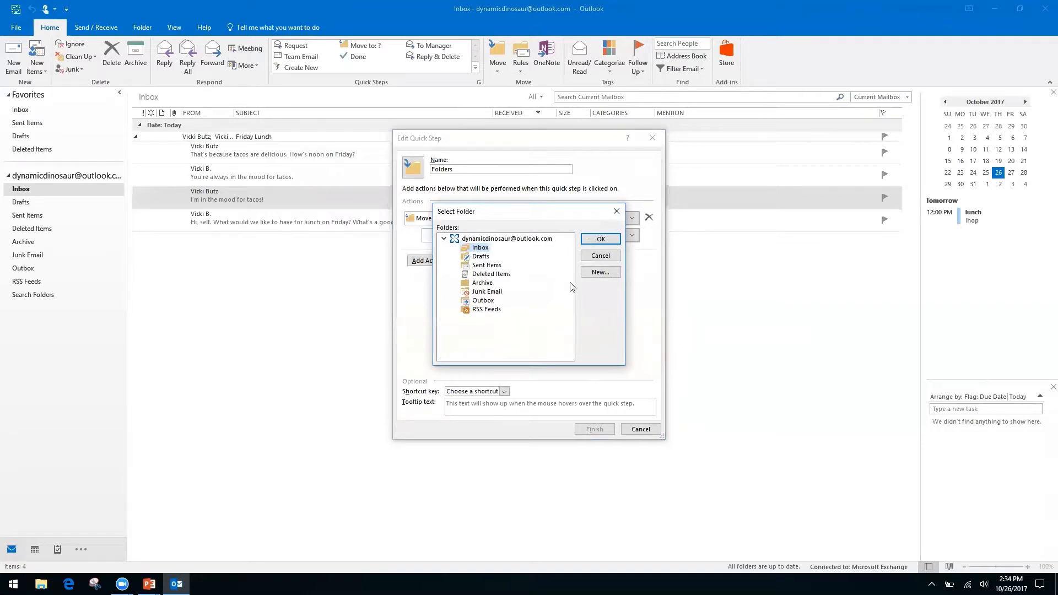
{"action": "left_click", "coordinate": [600, 272]}
{"action": "type", "text": "Finances"}
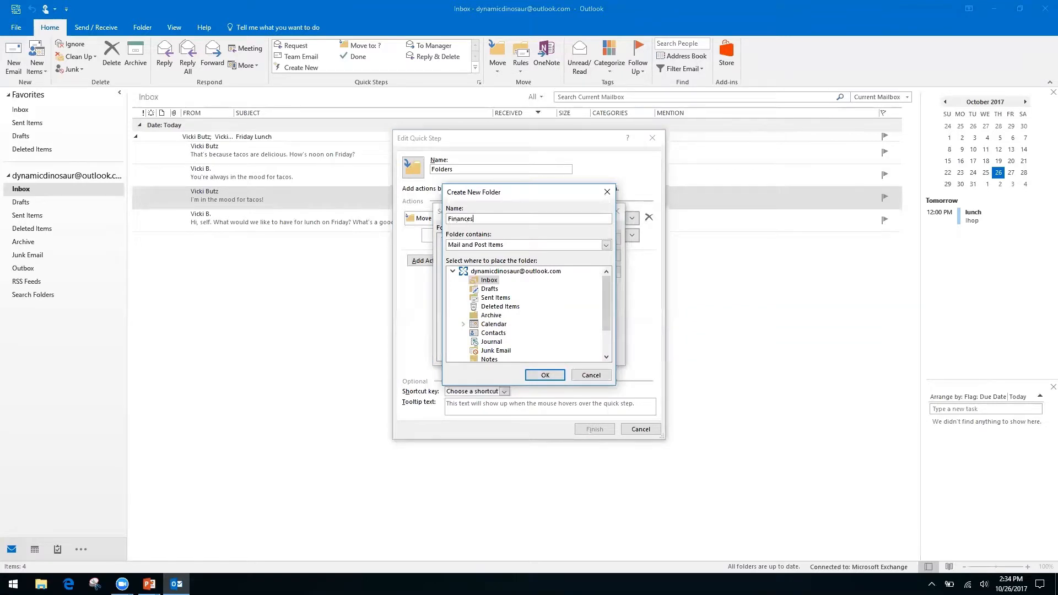
{"action": "left_click", "coordinate": [543, 375]}
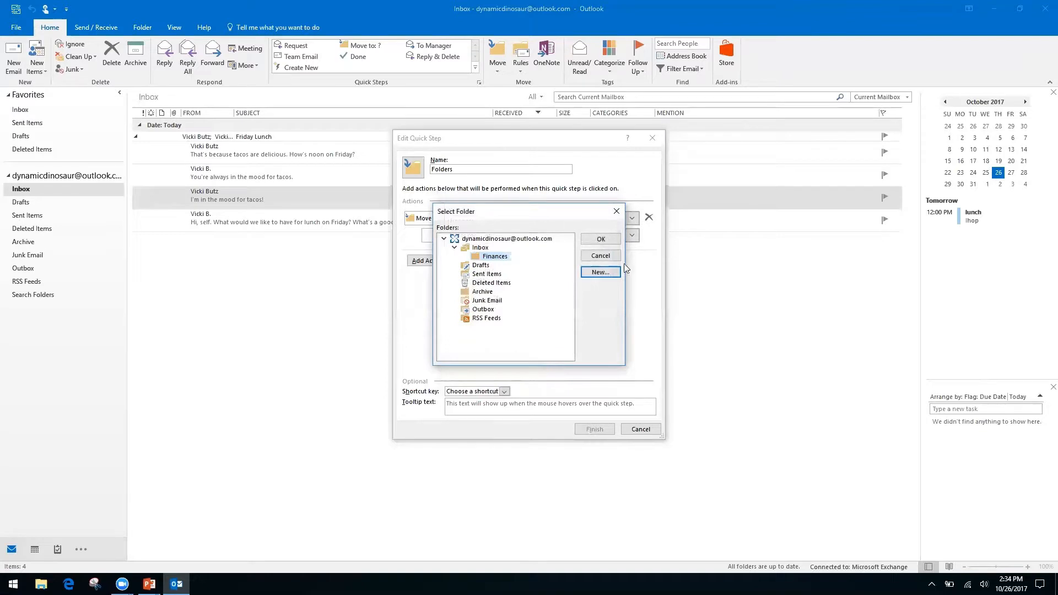
{"action": "left_click", "coordinate": [601, 240]}
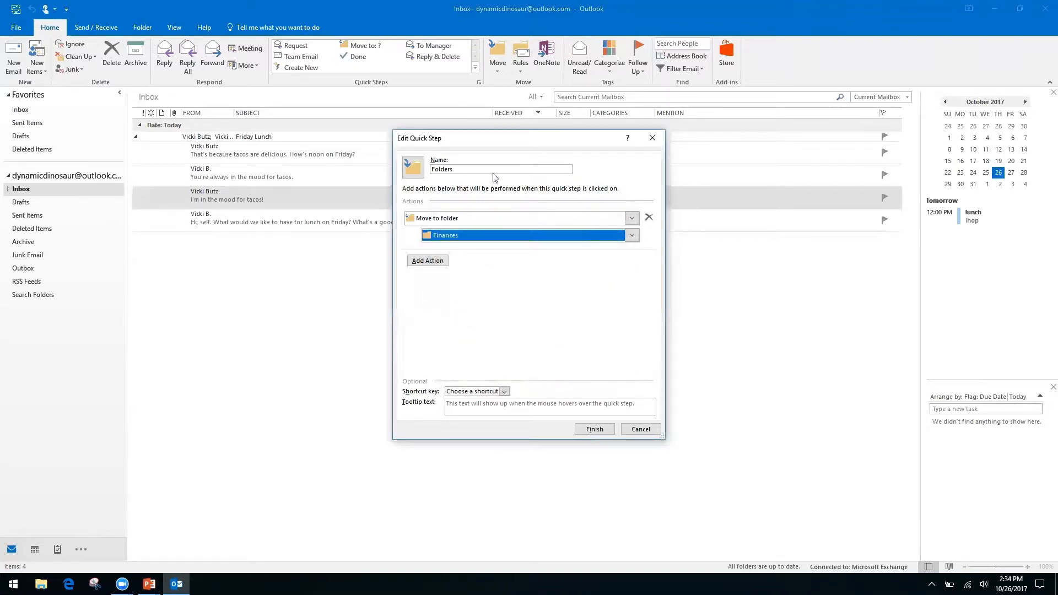
Step: Rename the Quick Step to 'Finances' and save it
{"action": "left_click", "coordinate": [478, 165]}
{"action": "type", "text": "Fina"}
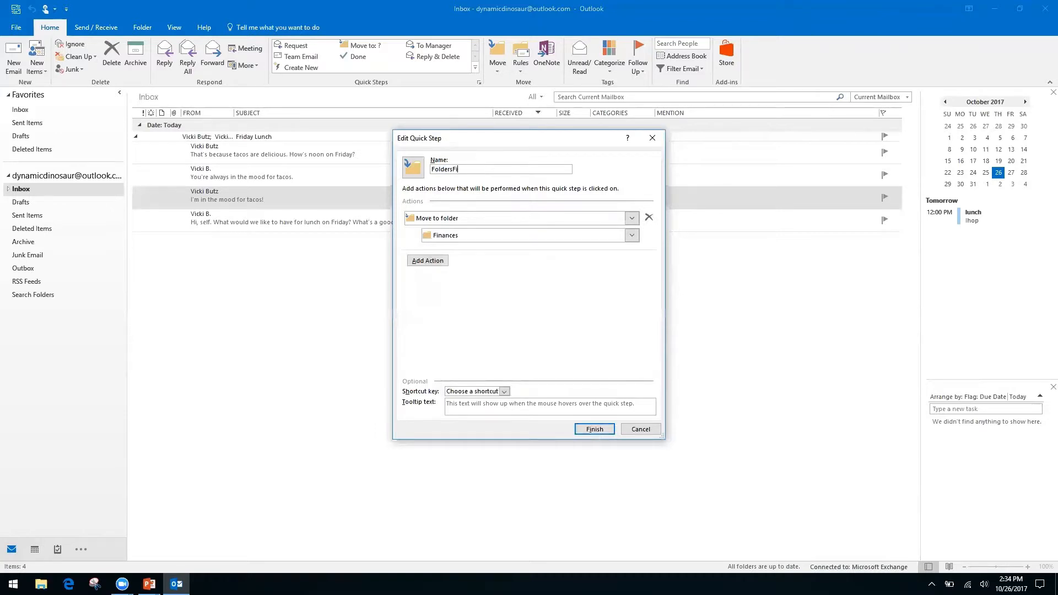
{"action": "key", "text": "BackSpace"}
{"action": "key", "text": "BackSpace"}
{"action": "key", "text": "BackSpace"}
{"action": "key", "text": "BackSpace"}
{"action": "key", "text": "BackSpace"}
{"action": "key", "text": "BackSpace"}
{"action": "key", "text": "BackSpace"}
{"action": "key", "text": "BackSpace"}
{"action": "key", "text": "BackSpace"}
{"action": "key", "text": "BackSpace"}
{"action": "key", "text": "BackSpace"}
{"action": "type", "text": "Finances"}
{"action": "left_click", "coordinate": [595, 429]}
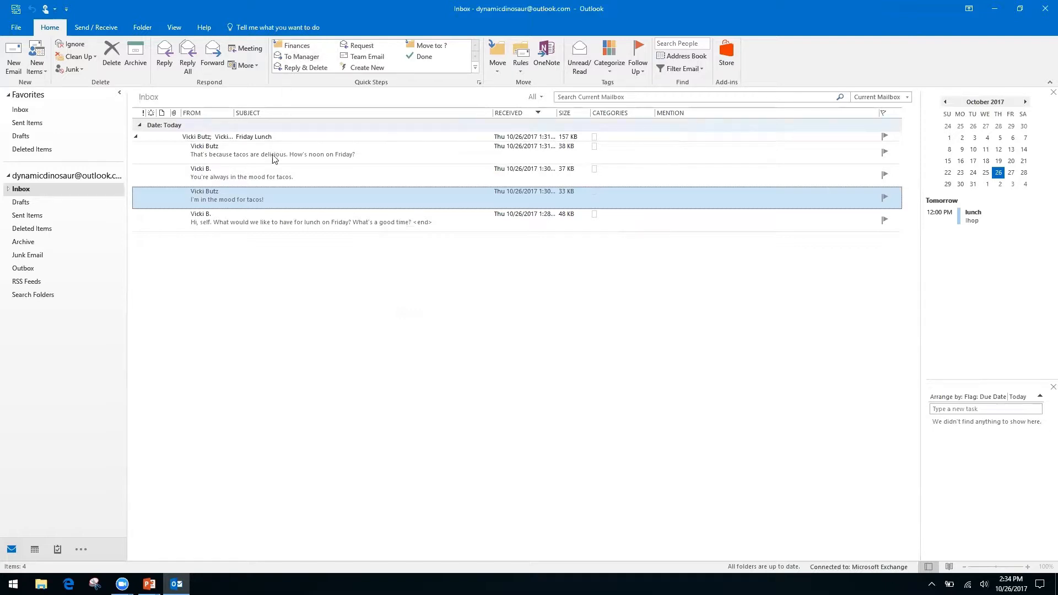
Step: File the tacos message with the Finances Quick Step and check it in Inbox's Finances subfolder
{"action": "left_click", "coordinate": [297, 48]}
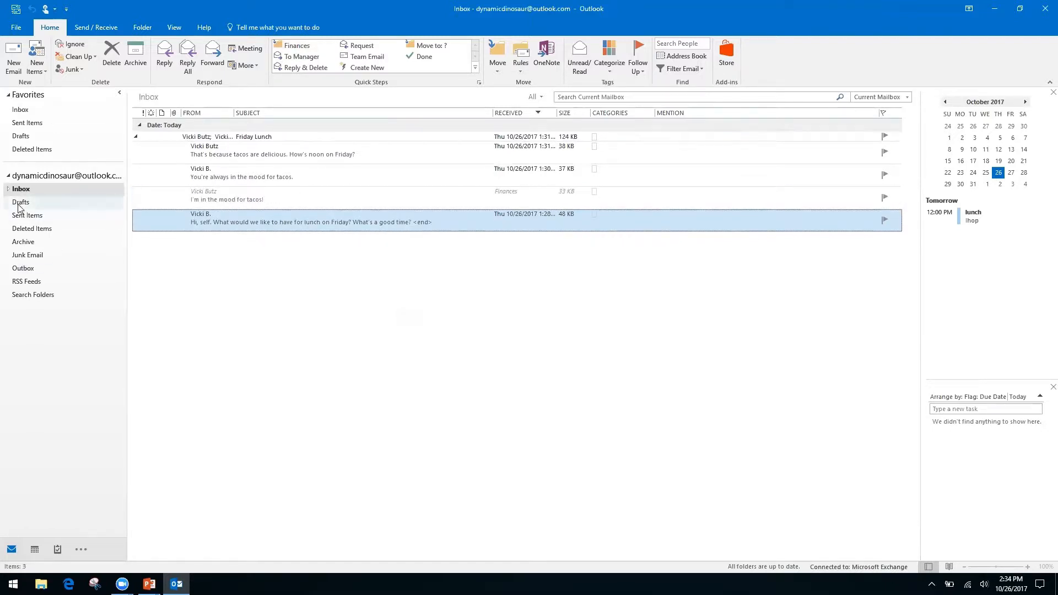
{"action": "left_click", "coordinate": [8, 189]}
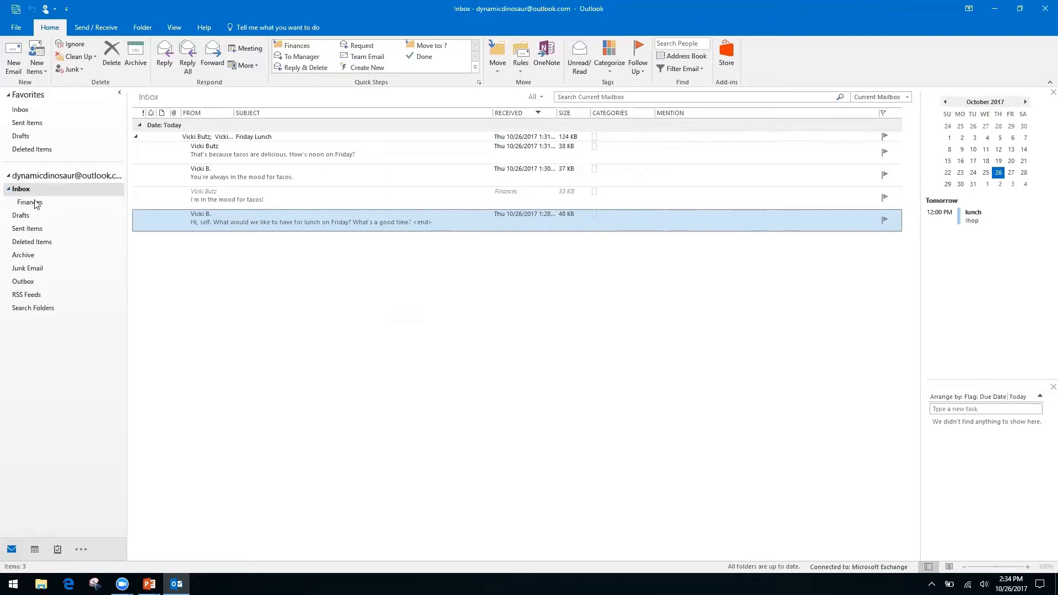
{"action": "left_click", "coordinate": [32, 202]}
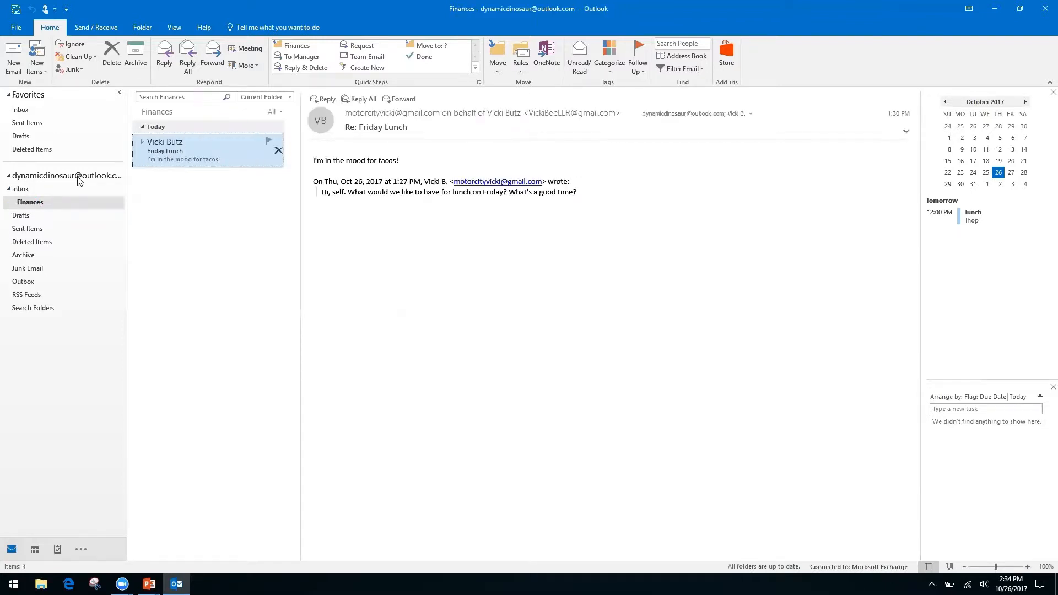
{"action": "left_click", "coordinate": [22, 189]}
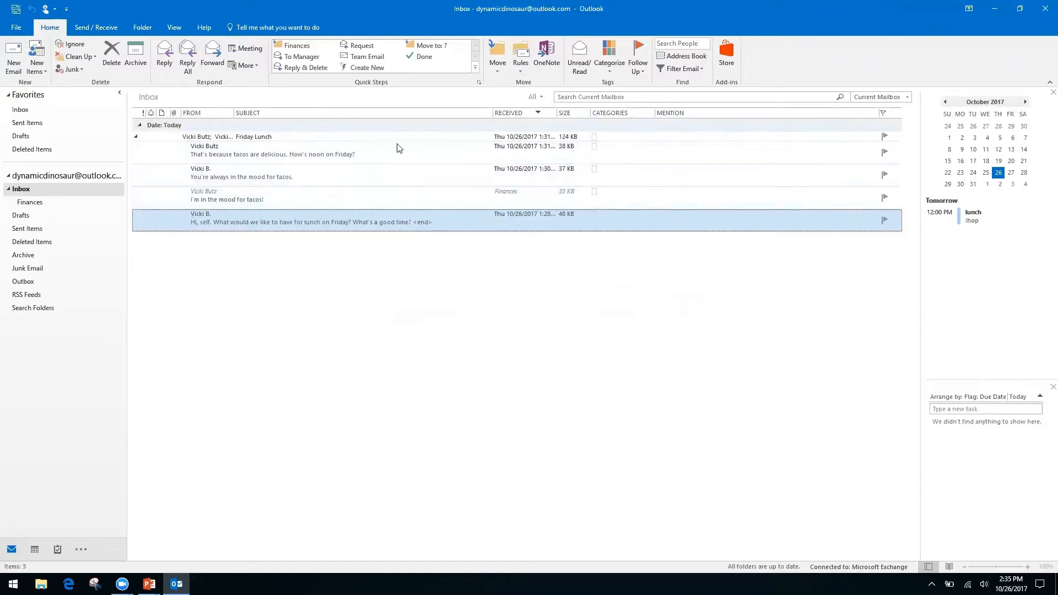
Step: Collapse the Friday Lunch conversation and view its latest message in a separate window
{"action": "left_click", "coordinate": [135, 139]}
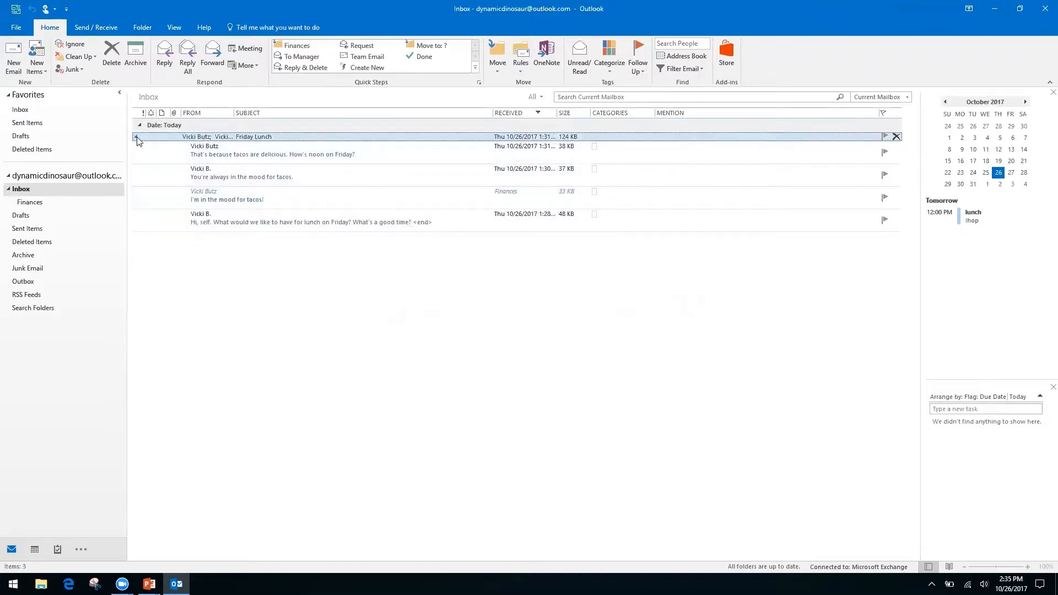
{"action": "left_click", "coordinate": [137, 141]}
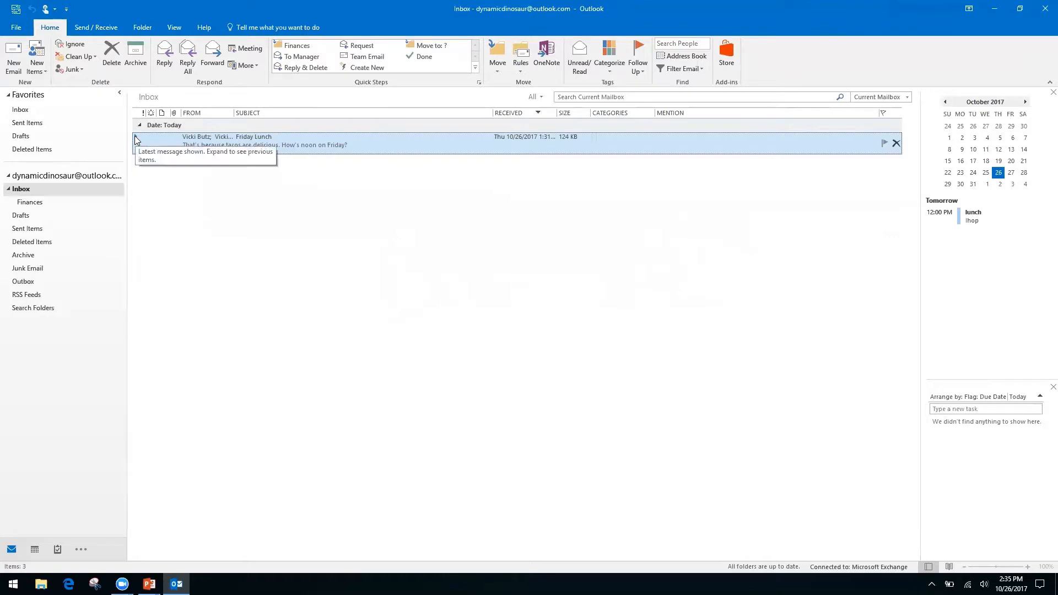
{"action": "left_click_drag", "start_coordinate": [128, 148], "coordinate": [129, 148]}
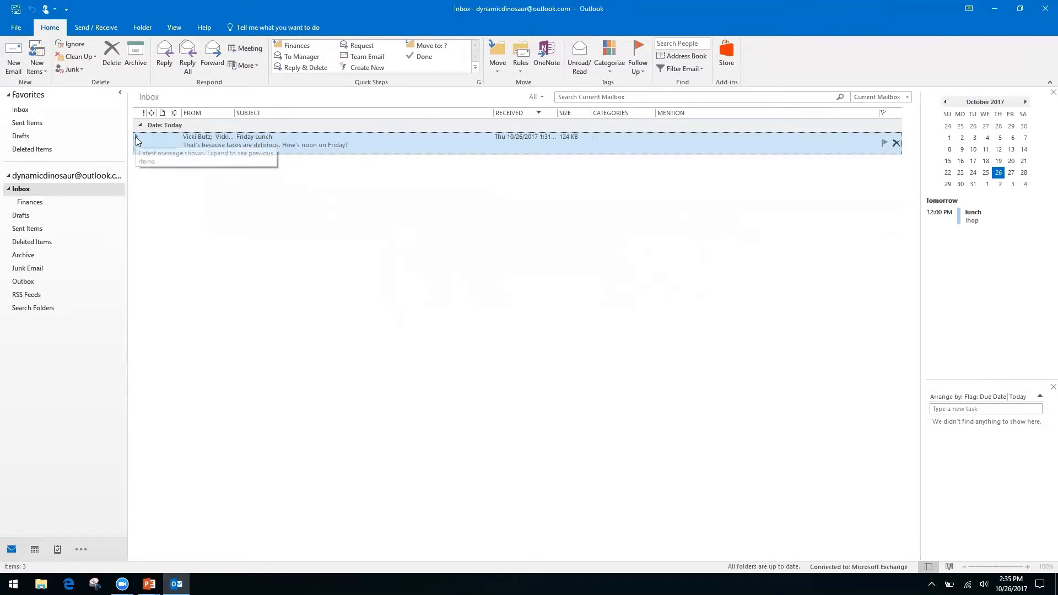
{"action": "double_click", "coordinate": [138, 138]}
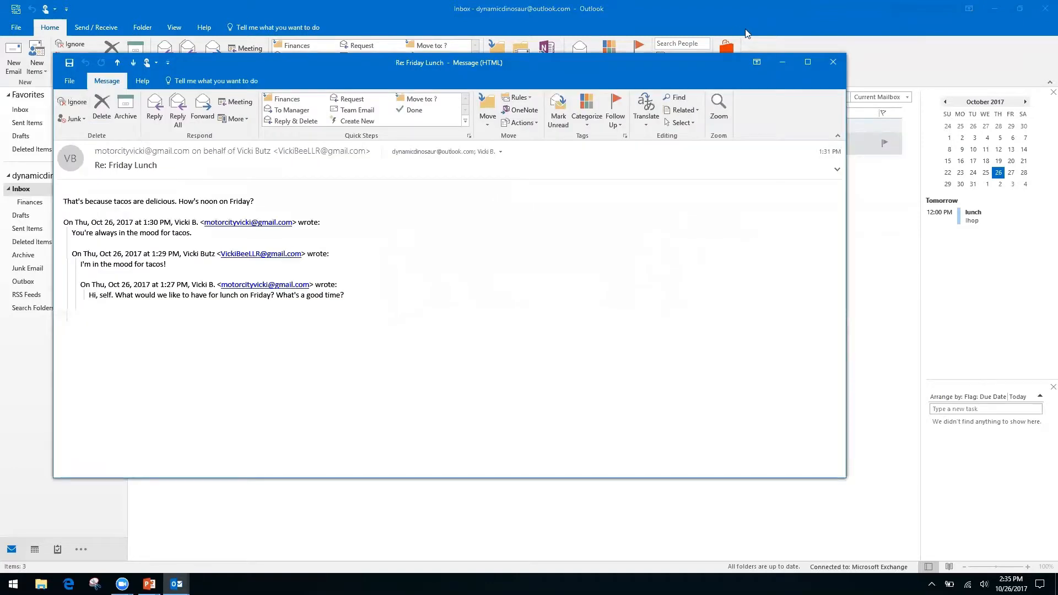
{"action": "left_click", "coordinate": [833, 62]}
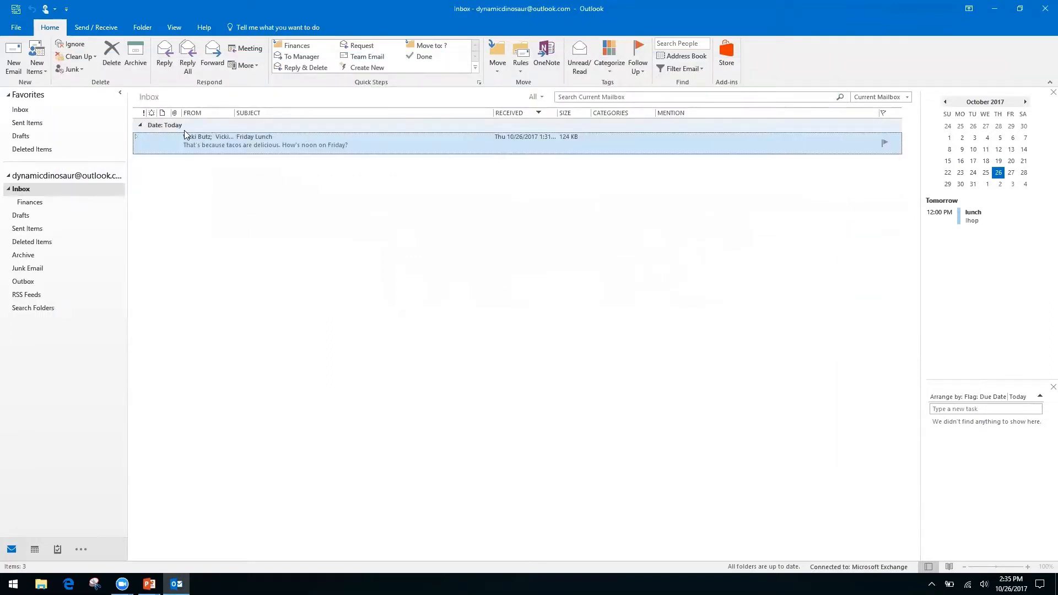
Step: Delete the 'You're always in the mood for tacos' reply from the Friday Lunch conversation
{"action": "left_click", "coordinate": [136, 137]}
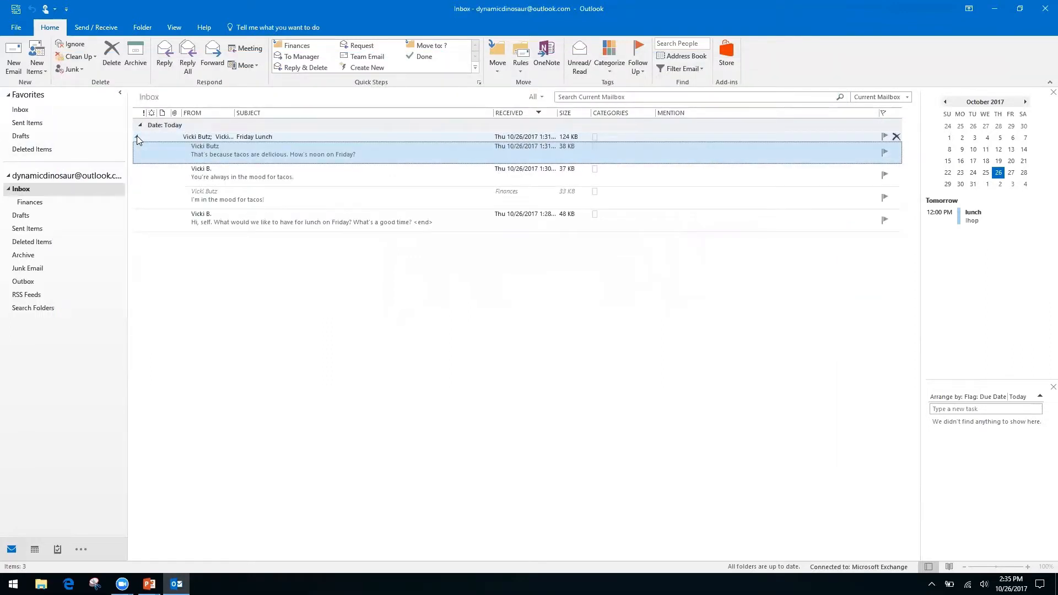
{"action": "left_click", "coordinate": [375, 195]}
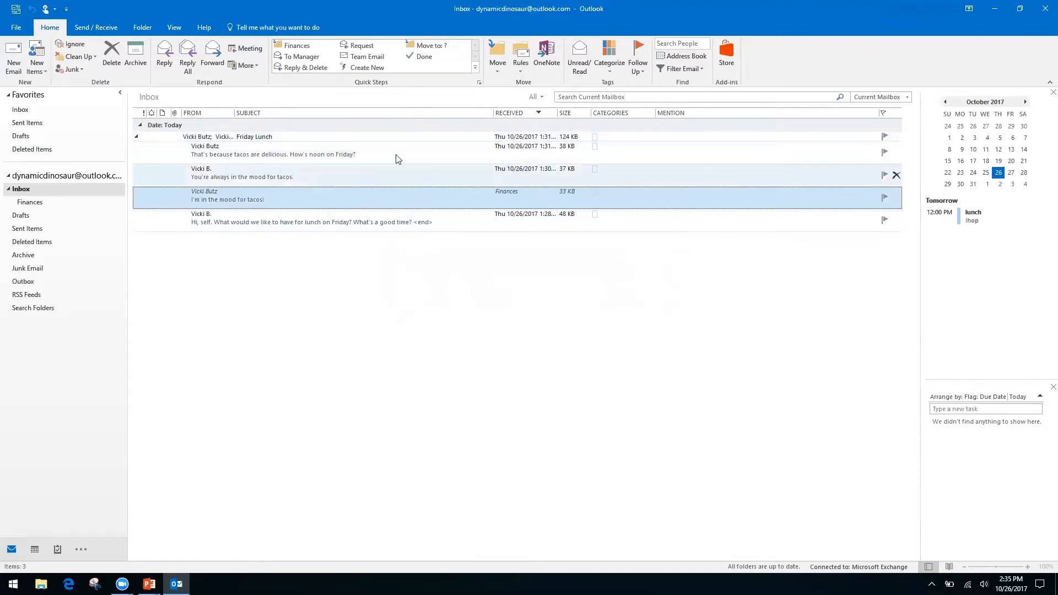
{"action": "left_click", "coordinate": [371, 177]}
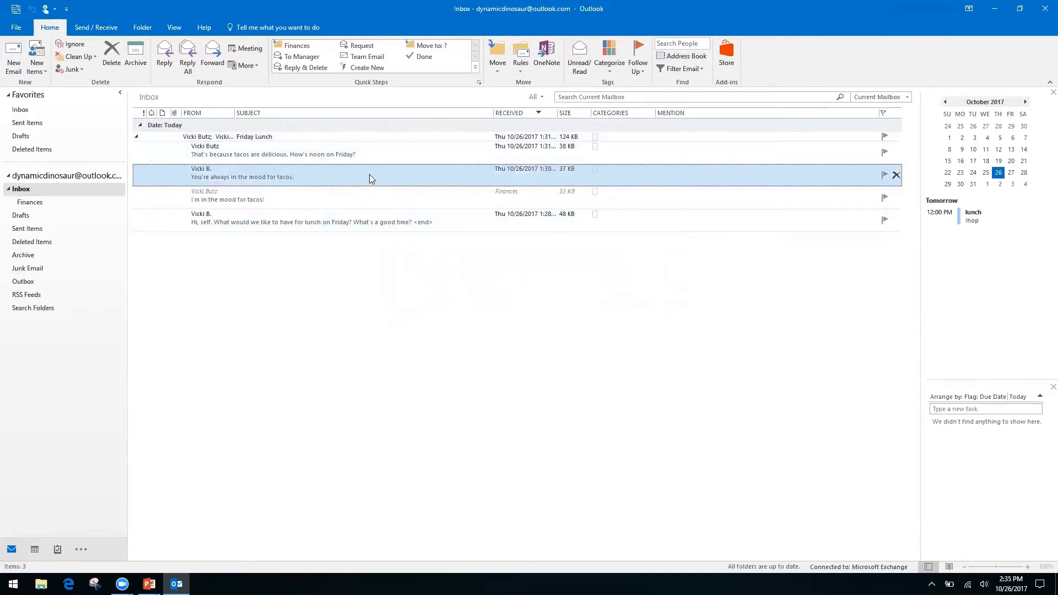
{"action": "left_click", "coordinate": [106, 61]}
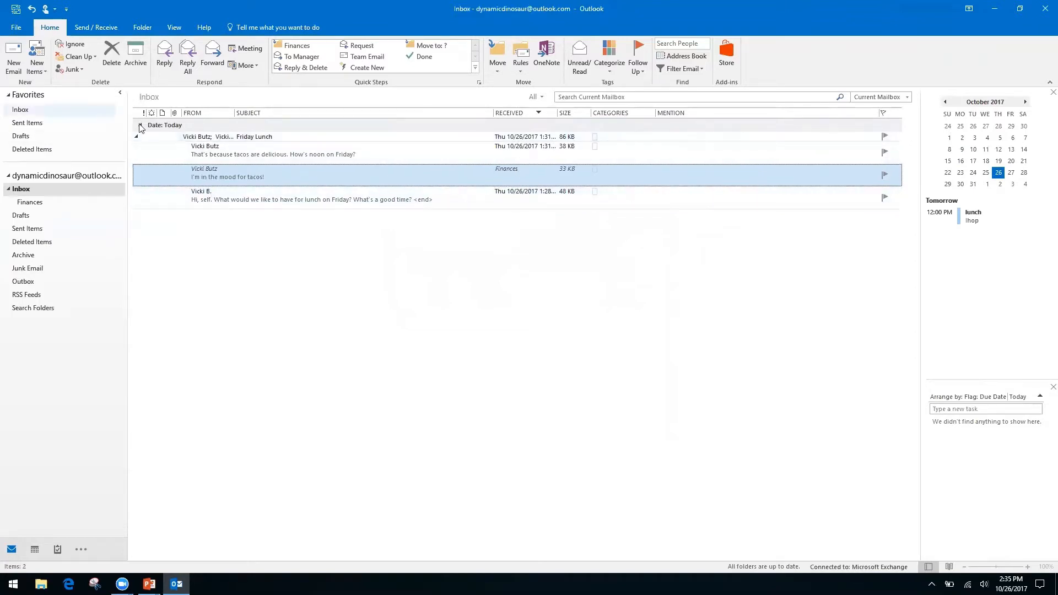
Step: Collapse the Friday Lunch conversation to a single row and switch to the PowerPoint slideshow
{"action": "left_click", "coordinate": [137, 140]}
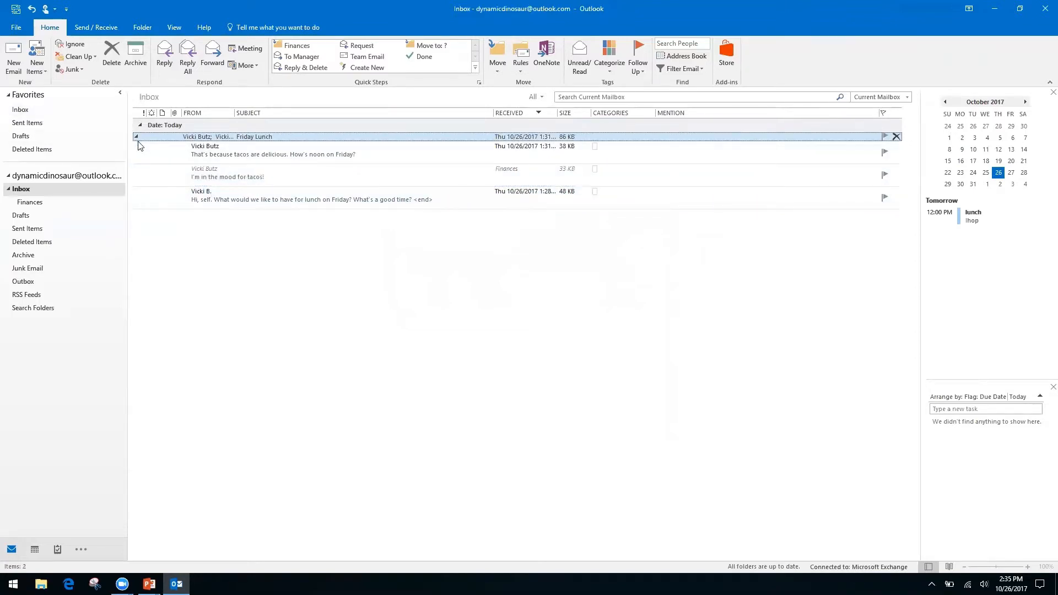
{"action": "left_click", "coordinate": [136, 137]}
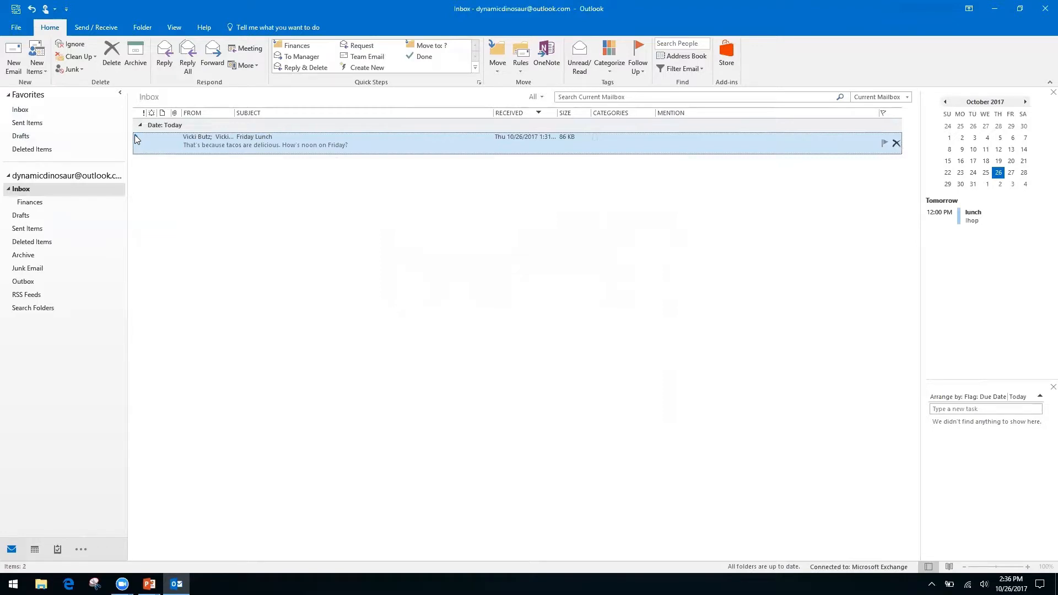
{"action": "left_click", "coordinate": [137, 138]}
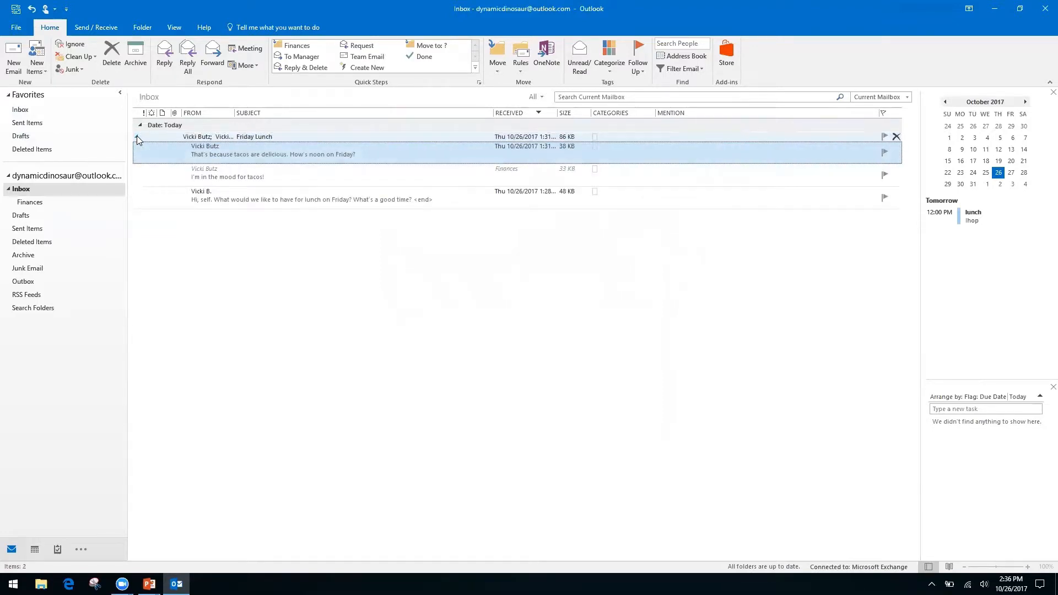
{"action": "left_click", "coordinate": [136, 139]}
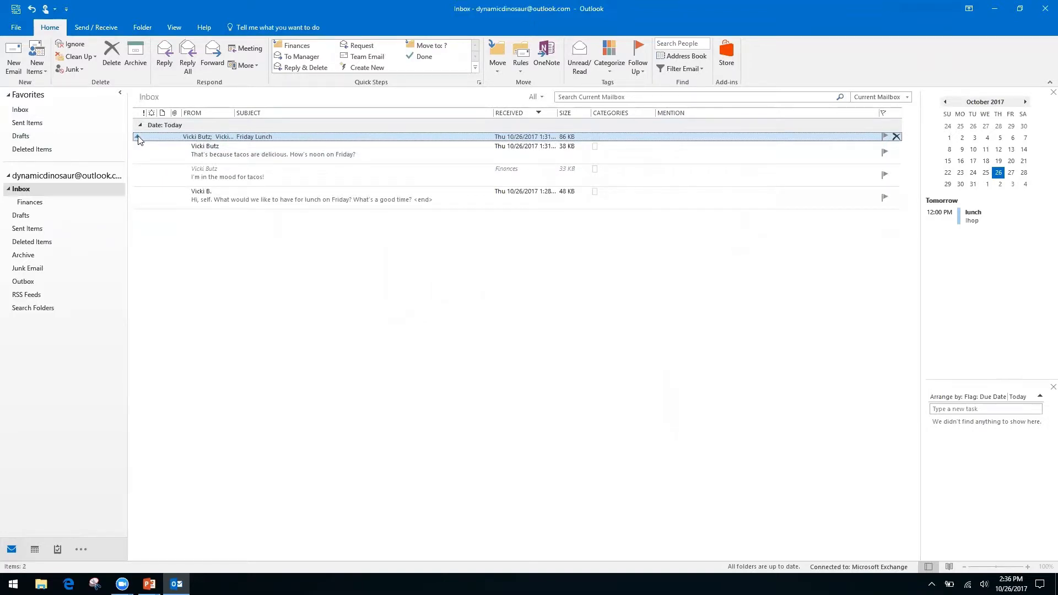
{"action": "left_click", "coordinate": [137, 137]}
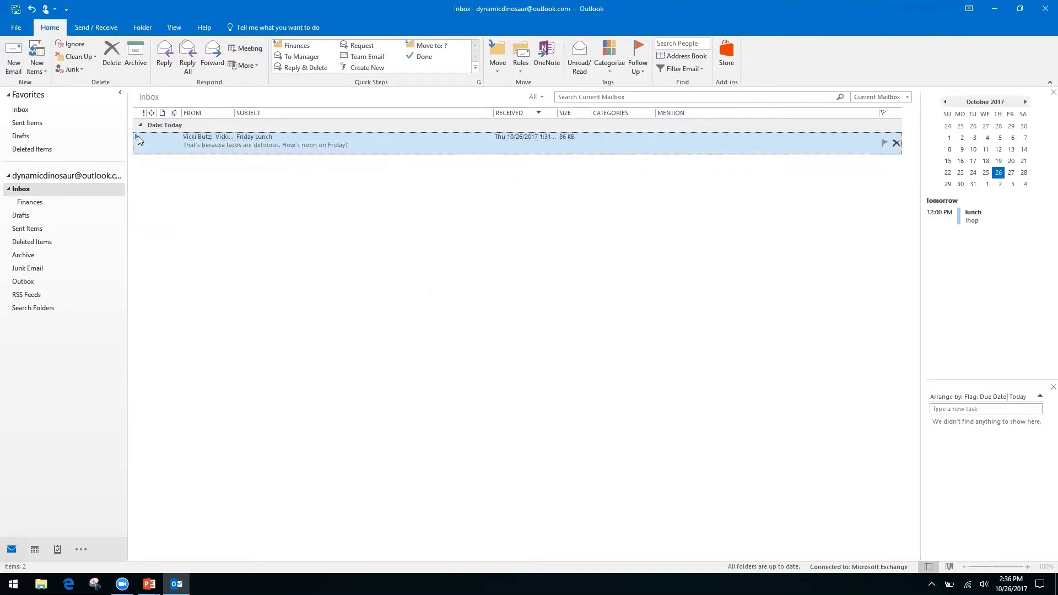
{"action": "key", "text": "alt+Tab"}
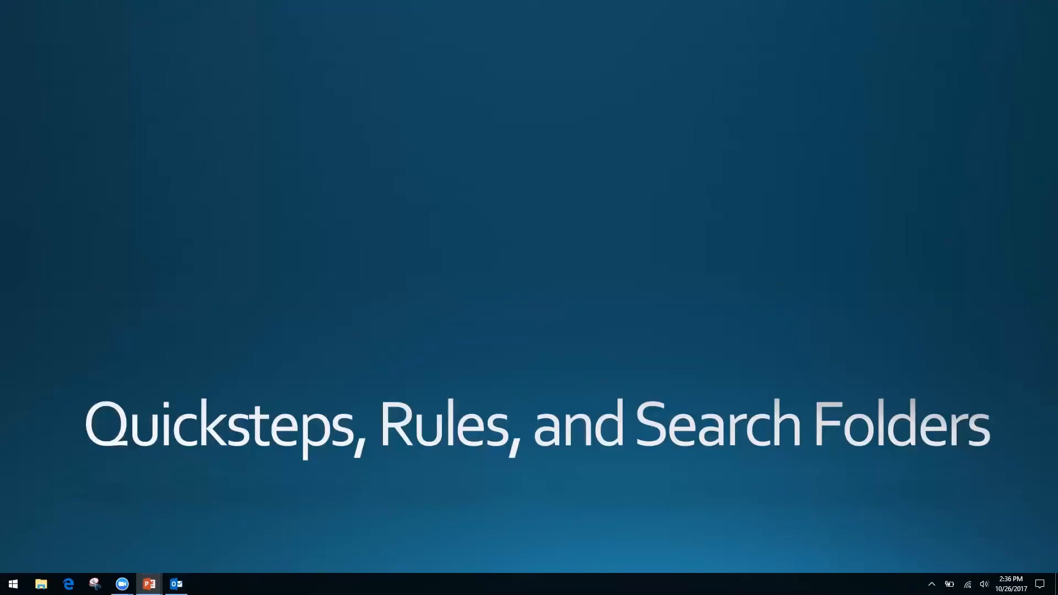
Step: Switch from the PowerPoint slide back to Outlook's Inbox with Alt+Tab
{"action": "key", "text": "alt+Tab"}
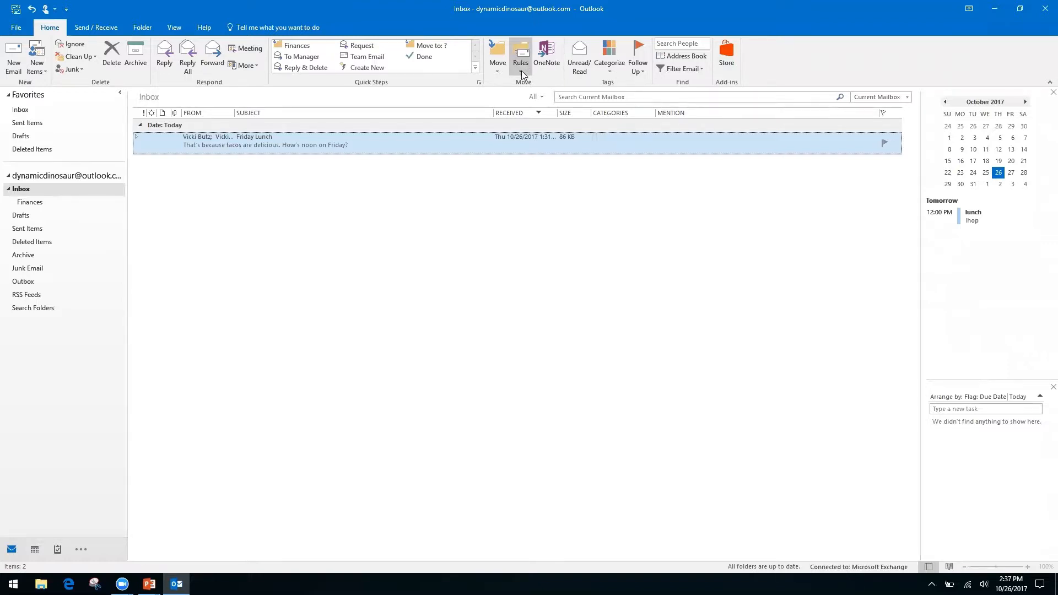
Step: Create a rule from the Friday Lunch message and open its Advanced Options in the Rules Wizard
{"action": "left_click", "coordinate": [40, 326]}
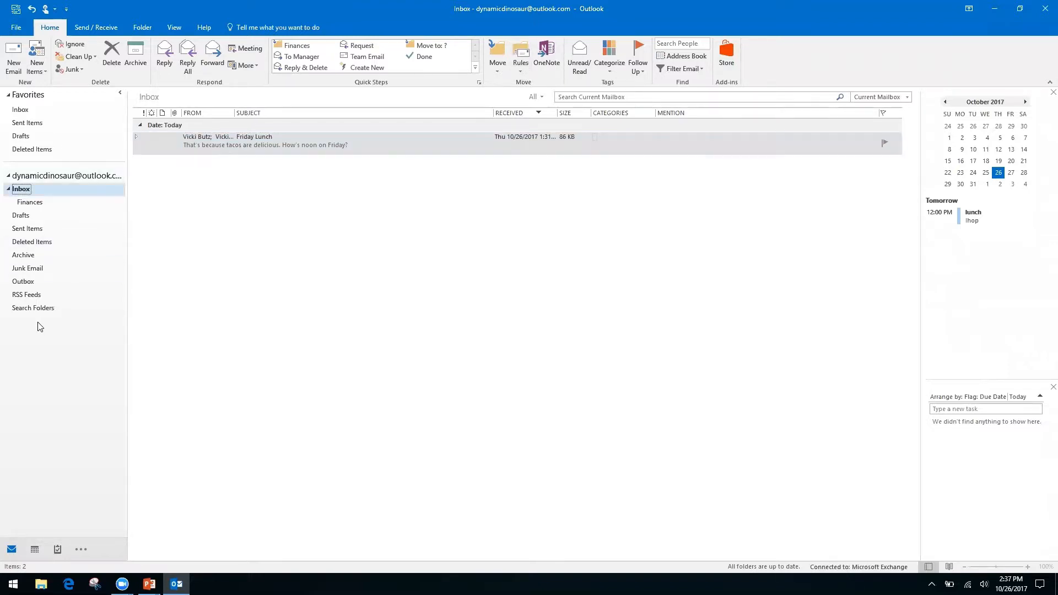
{"action": "left_click", "coordinate": [518, 71]}
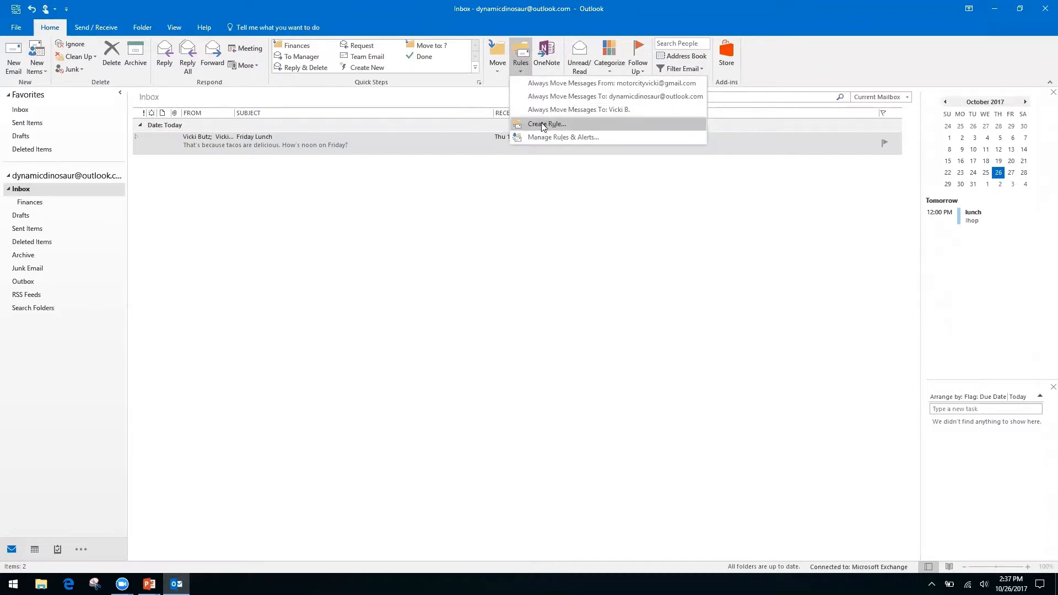
{"action": "key", "text": "Escape"}
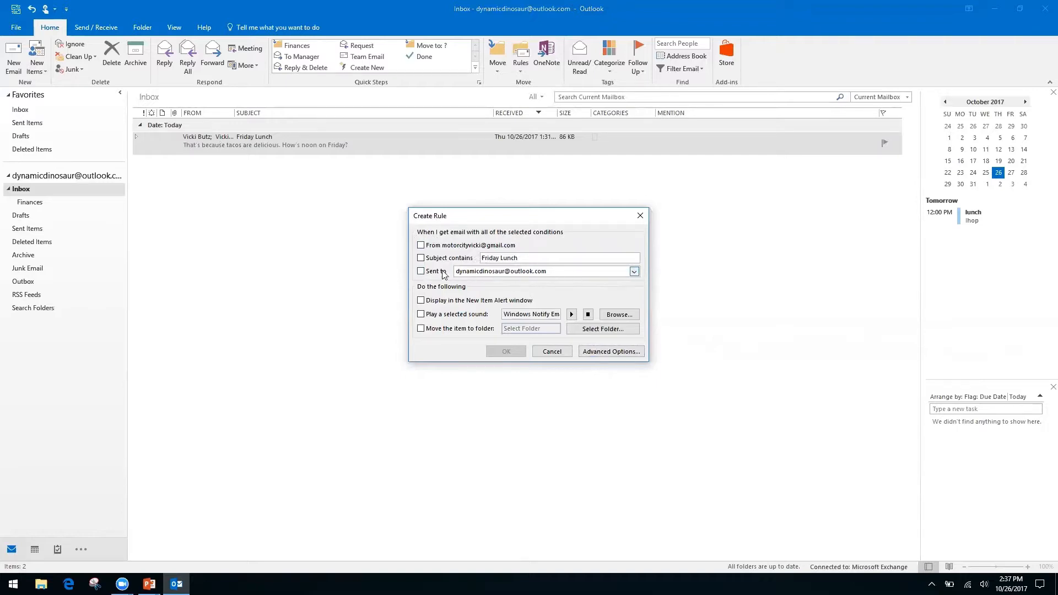
{"action": "left_click", "coordinate": [600, 351]}
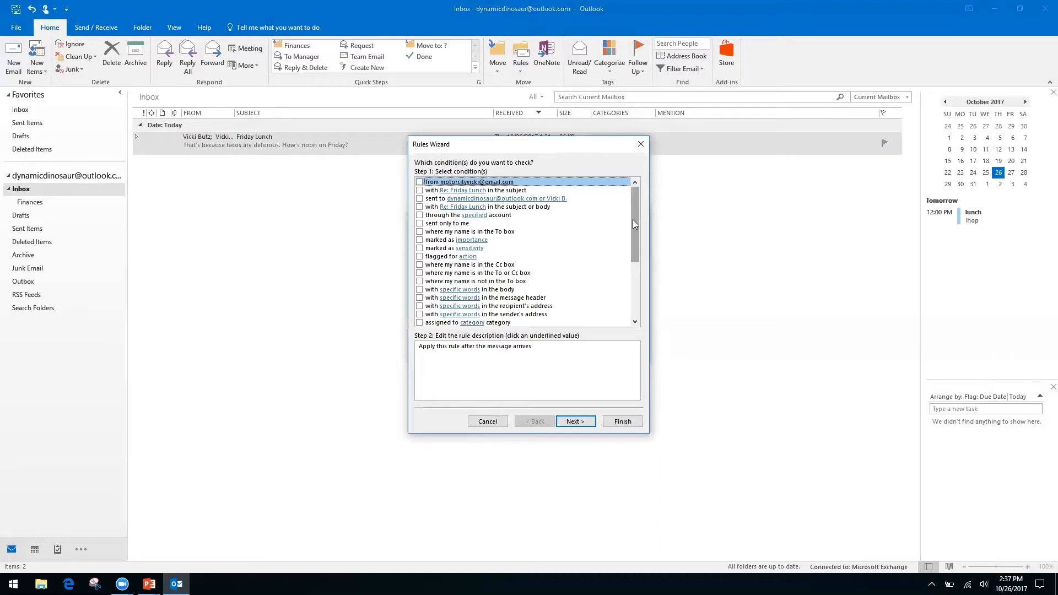
Step: Use the condition 'where my name is not in the To box' instead of the Cc condition
{"action": "left_click", "coordinate": [420, 266]}
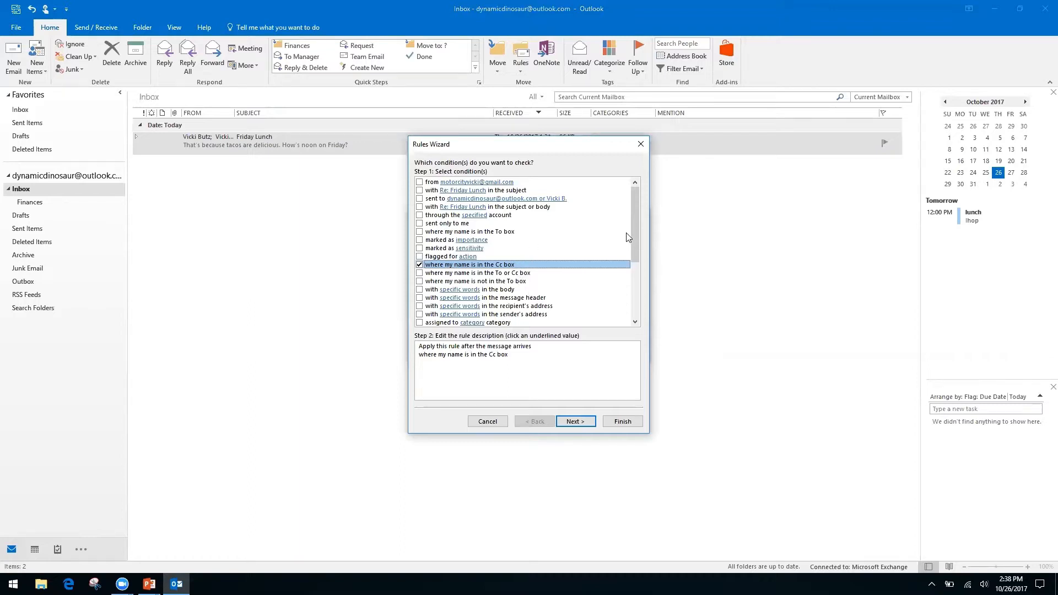
{"action": "left_click", "coordinate": [419, 266]}
{"action": "left_click", "coordinate": [420, 281]}
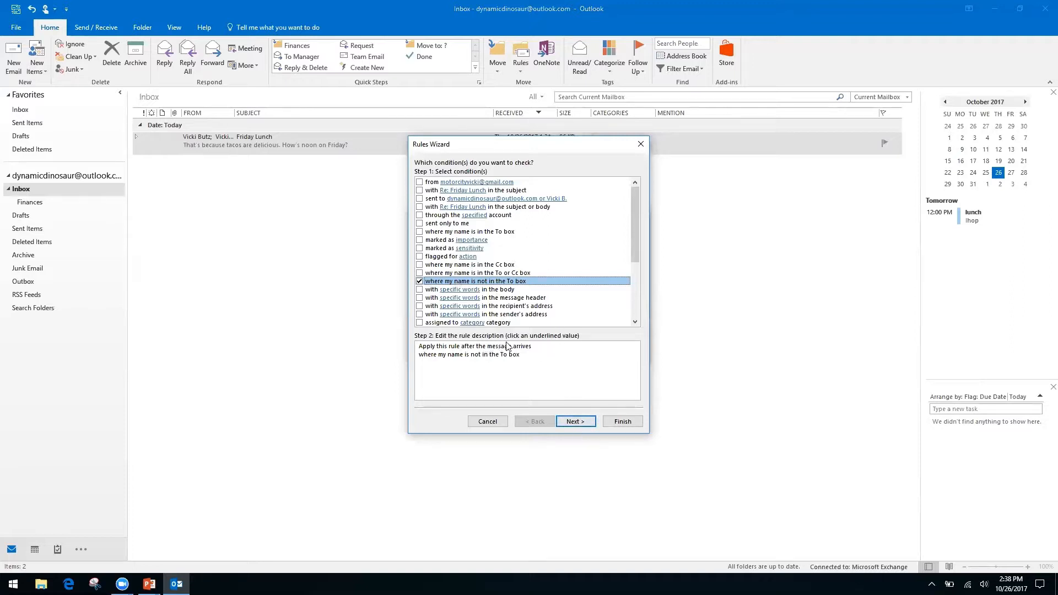
{"action": "left_click", "coordinate": [573, 422]}
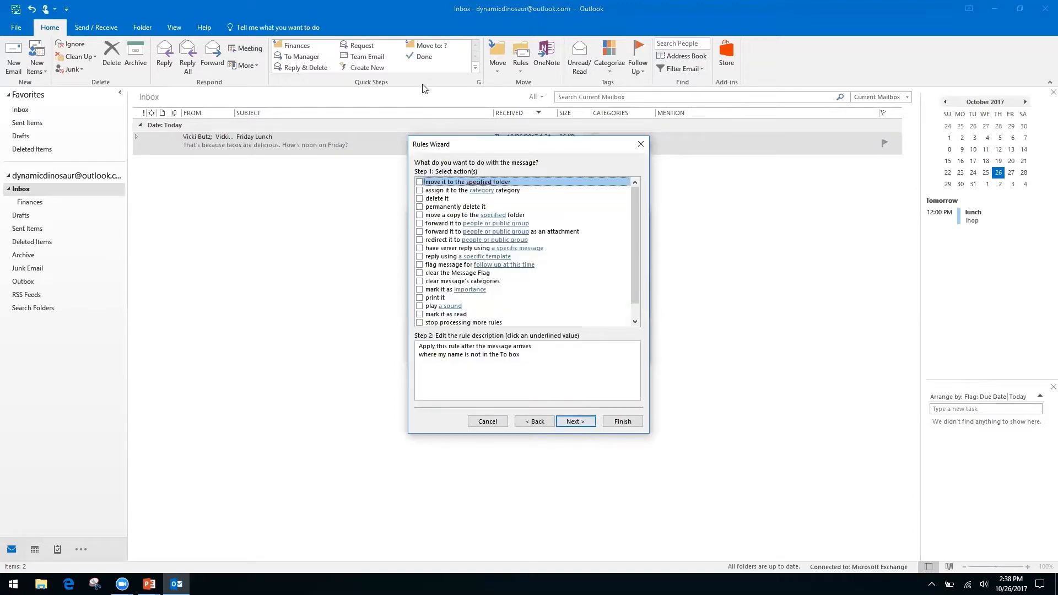
Step: Have the rule move matching messages to a new 'Inbox CC' folder created under Inbox
{"action": "left_click", "coordinate": [420, 182]}
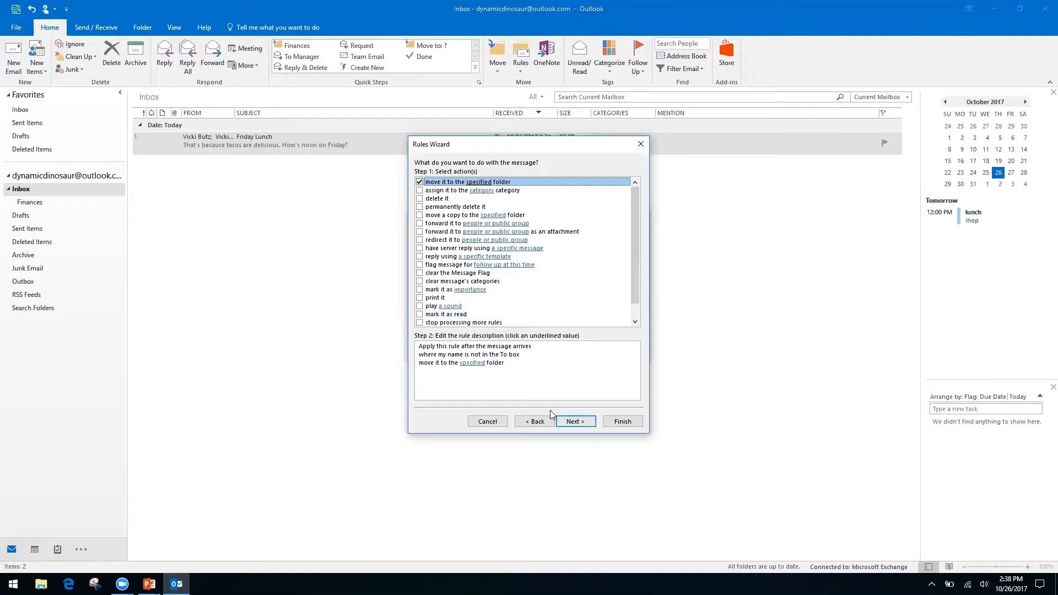
{"action": "left_click", "coordinate": [472, 363]}
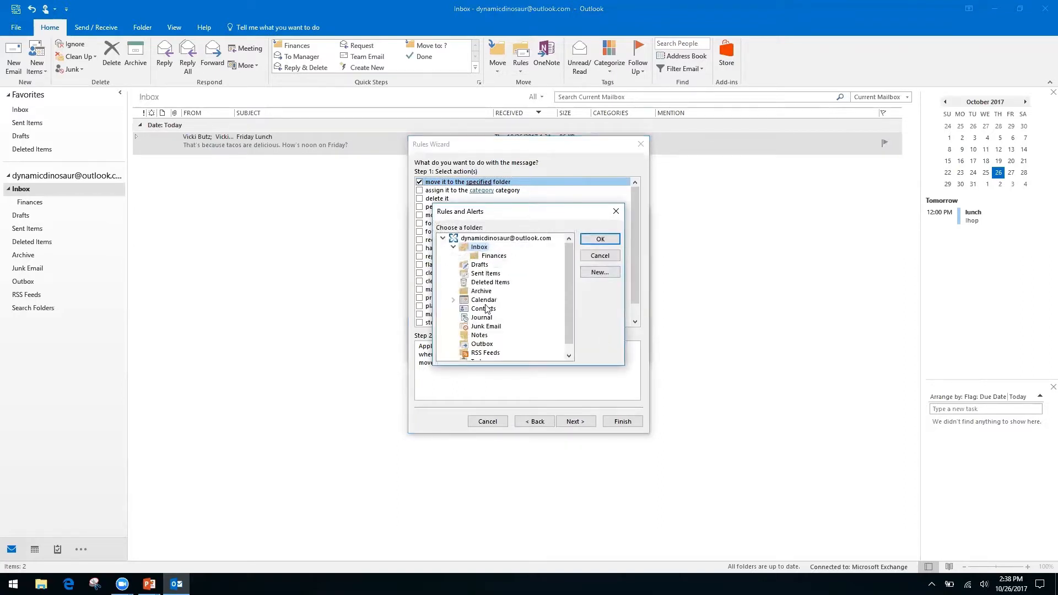
{"action": "left_click", "coordinate": [601, 272]}
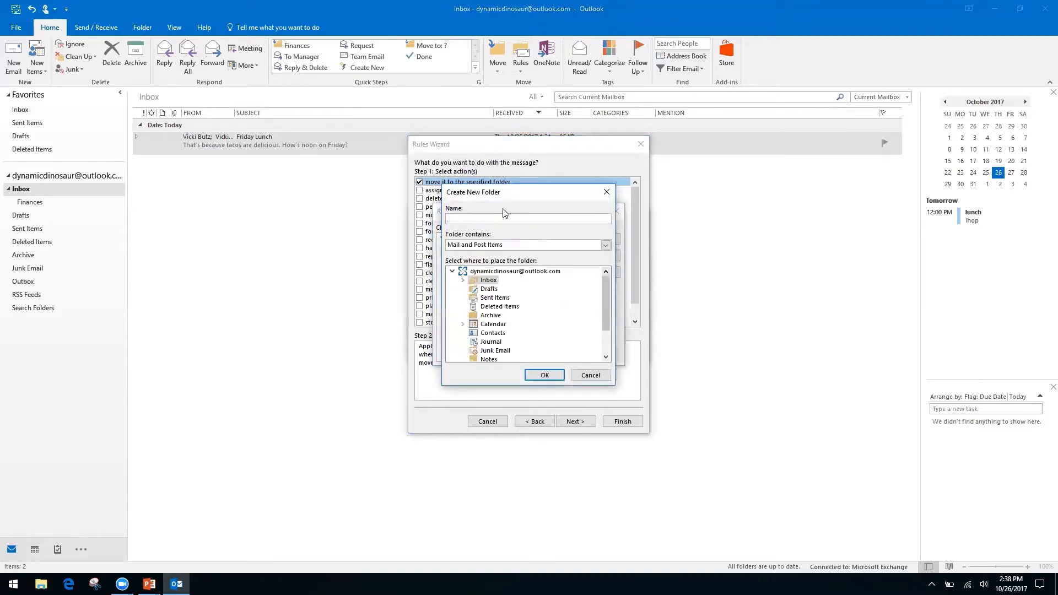
{"action": "left_click", "coordinate": [484, 272]}
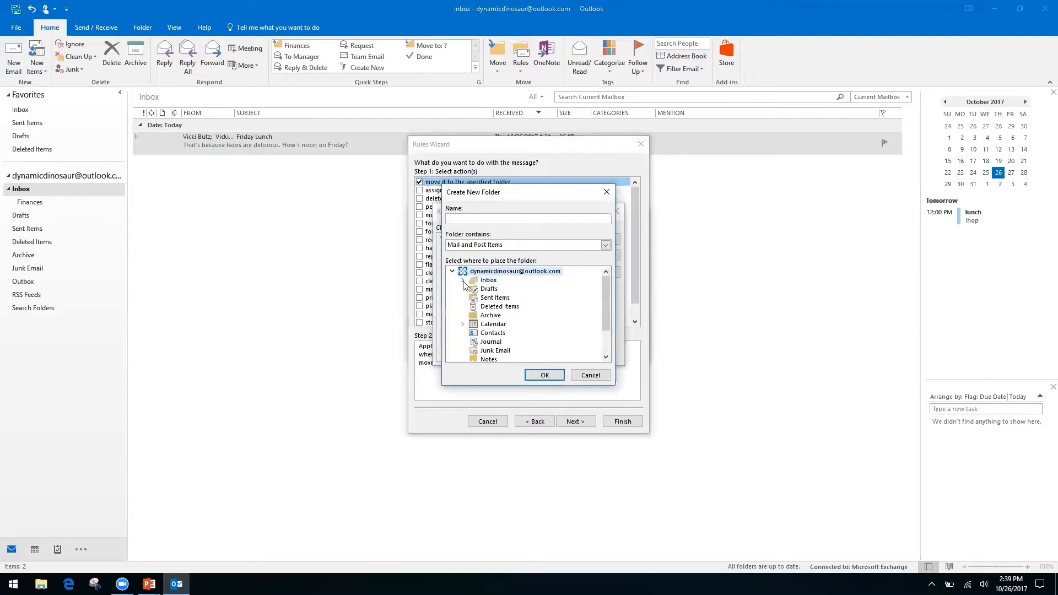
{"action": "left_click", "coordinate": [488, 281]}
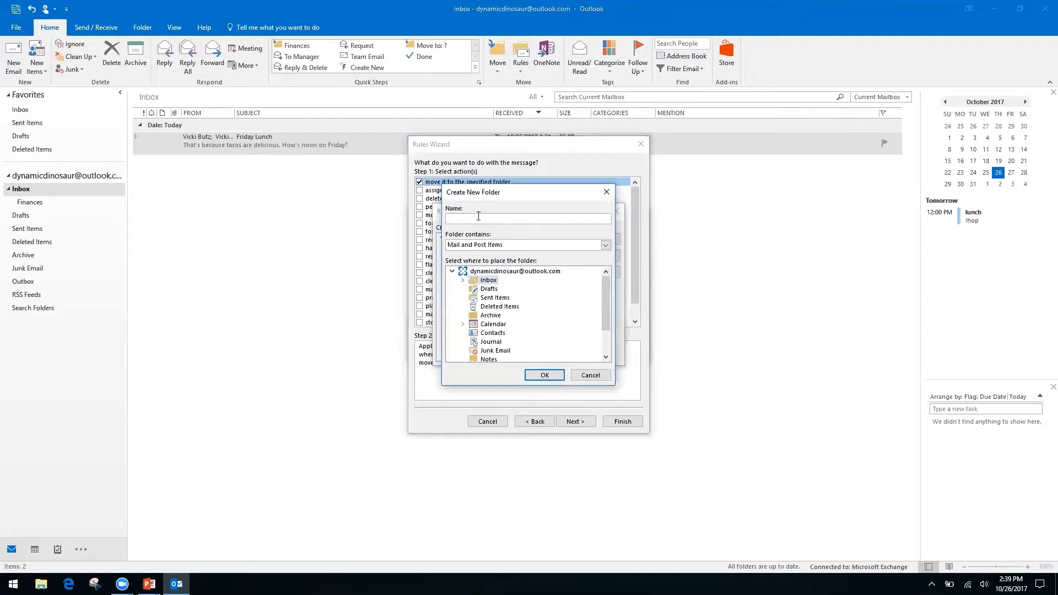
{"action": "left_click", "coordinate": [543, 374]}
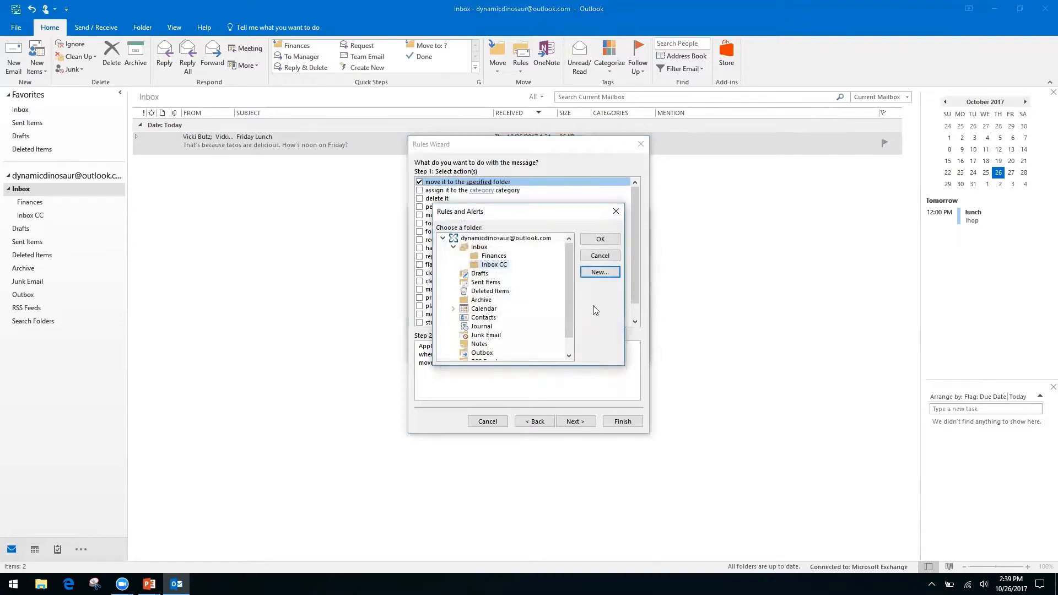
{"action": "left_click", "coordinate": [598, 240]}
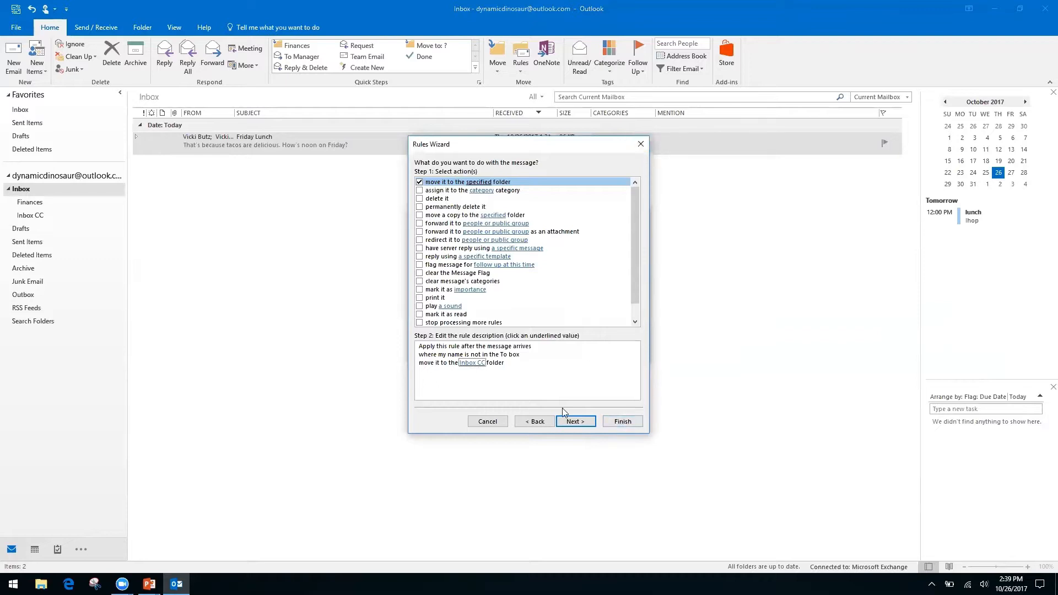
{"action": "left_click", "coordinate": [575, 422]}
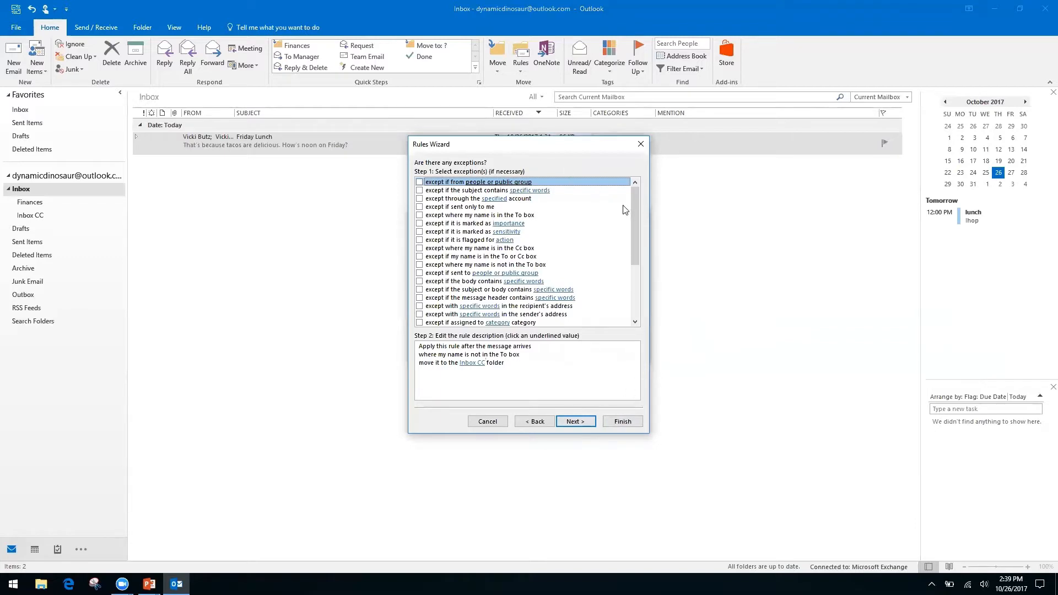
Step: Try the 'except if from people or public group' exception, then remove it, leaving no exceptions
{"action": "left_click", "coordinate": [472, 363]}
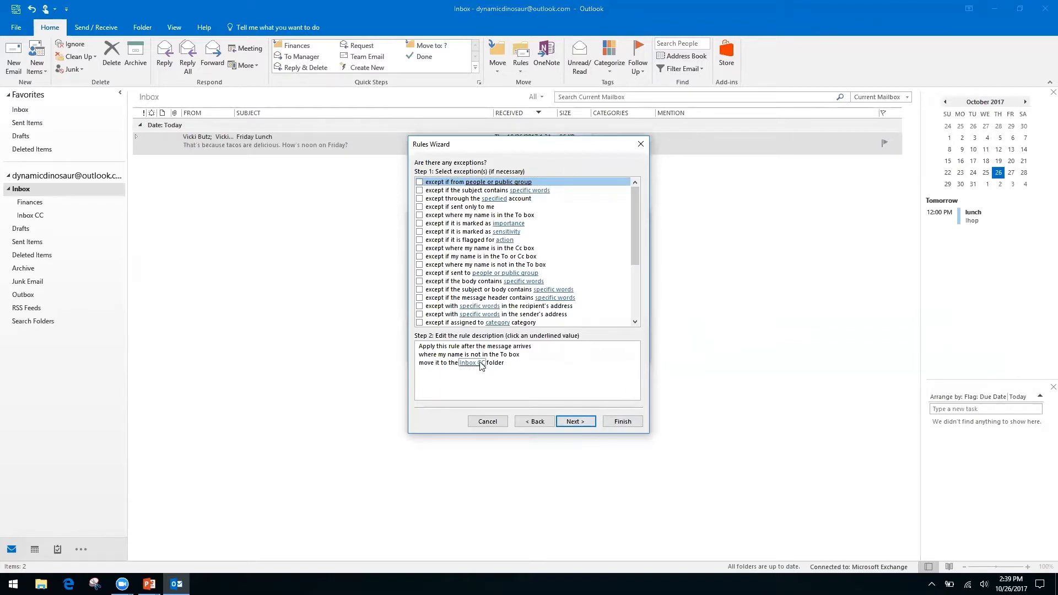
{"action": "left_click", "coordinate": [420, 183]}
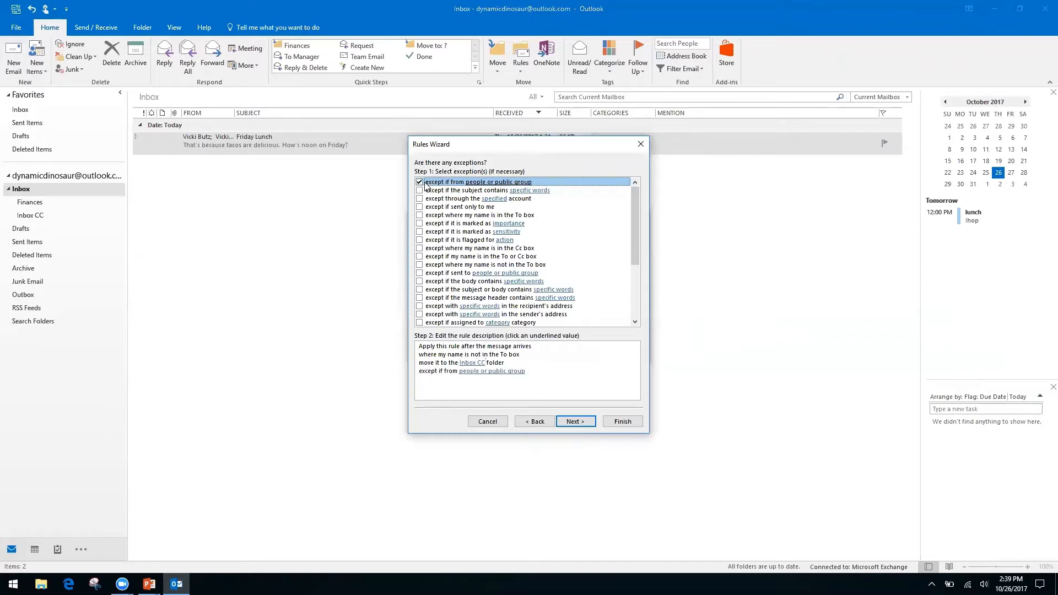
{"action": "left_click", "coordinate": [494, 373]}
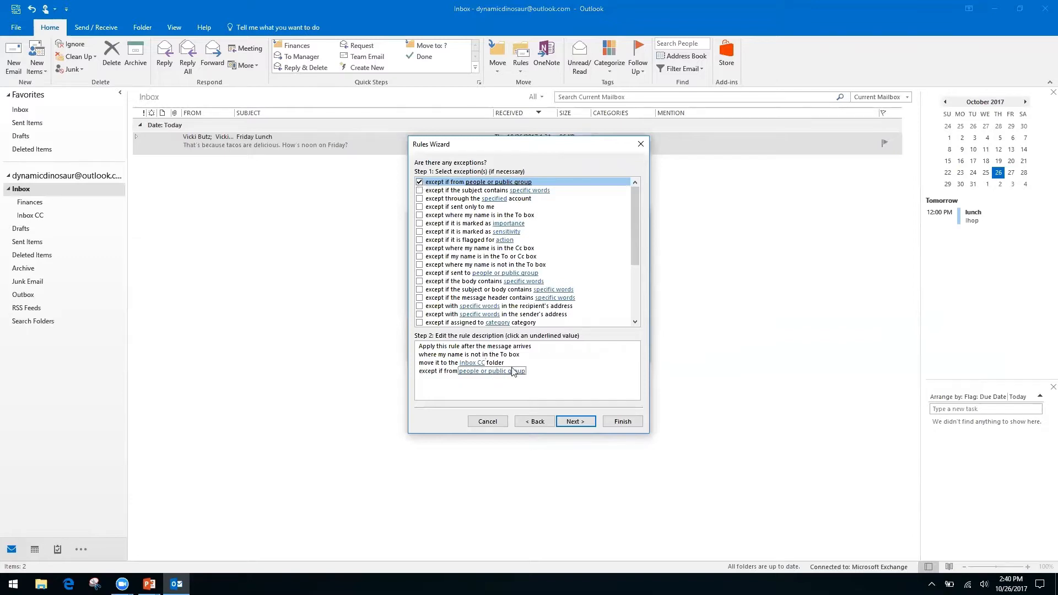
{"action": "left_click", "coordinate": [467, 372]}
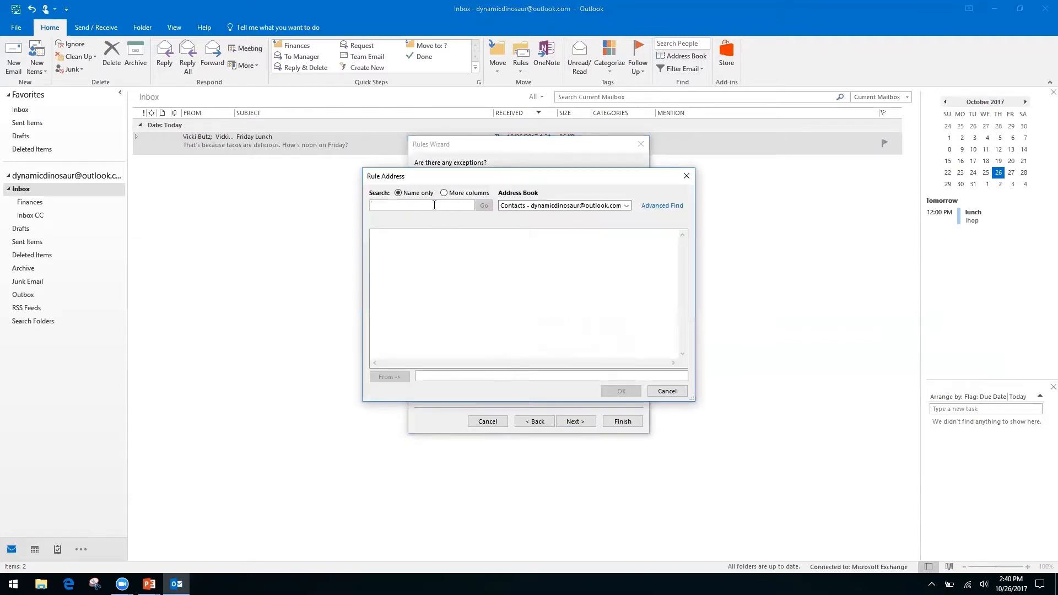
{"action": "right_click", "coordinate": [626, 205]}
{"action": "left_click", "coordinate": [655, 184]}
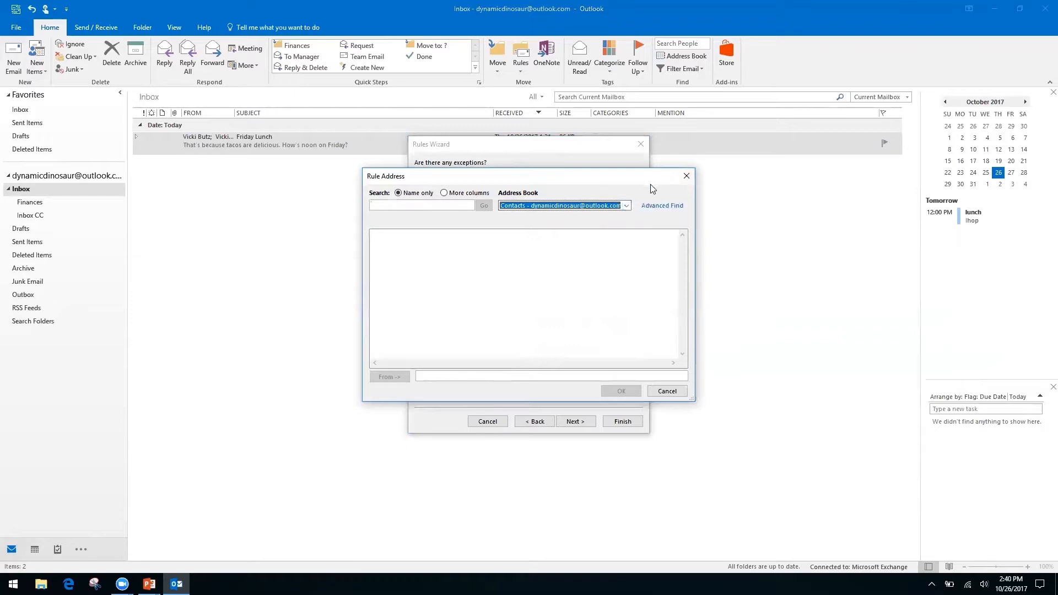
{"action": "left_click", "coordinate": [686, 176]}
{"action": "left_click", "coordinate": [420, 182]}
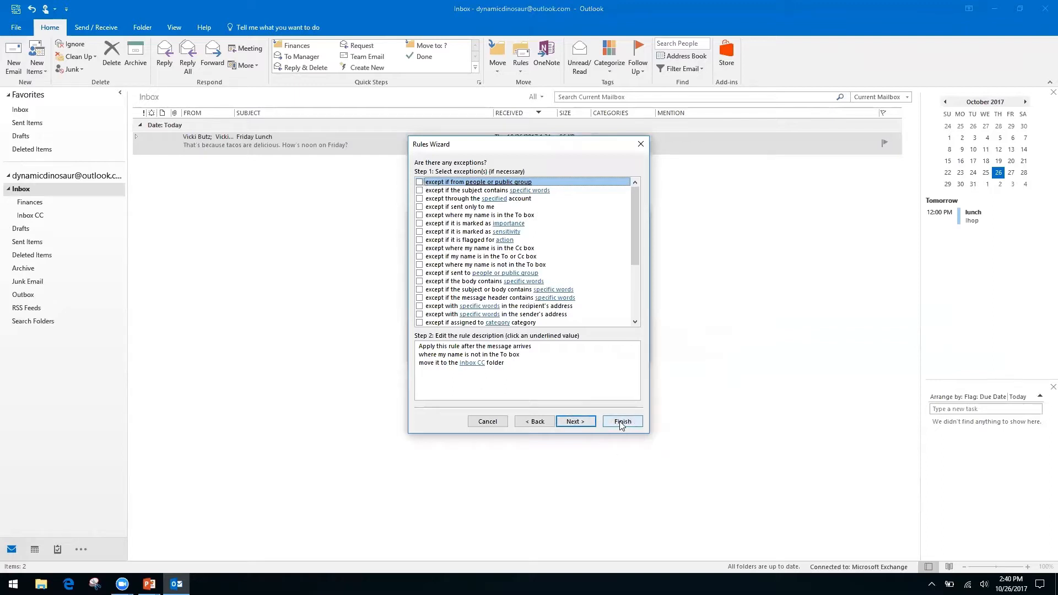
{"action": "left_click", "coordinate": [576, 422]}
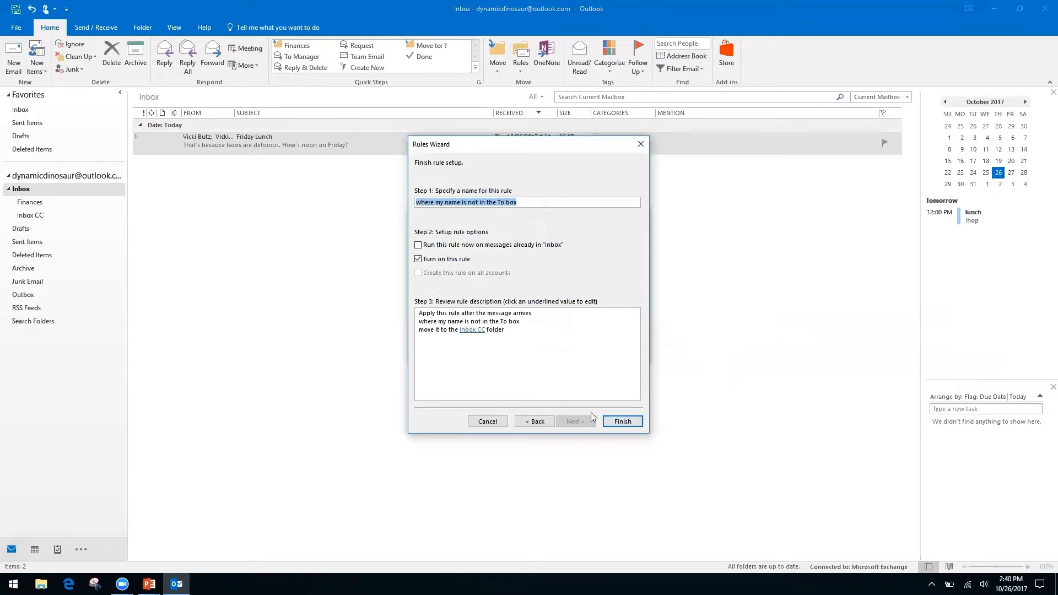
Step: Enable 'Run this rule now on messages already in Inbox', finish the rule, and cancel Create Rule
{"action": "left_click", "coordinate": [418, 245]}
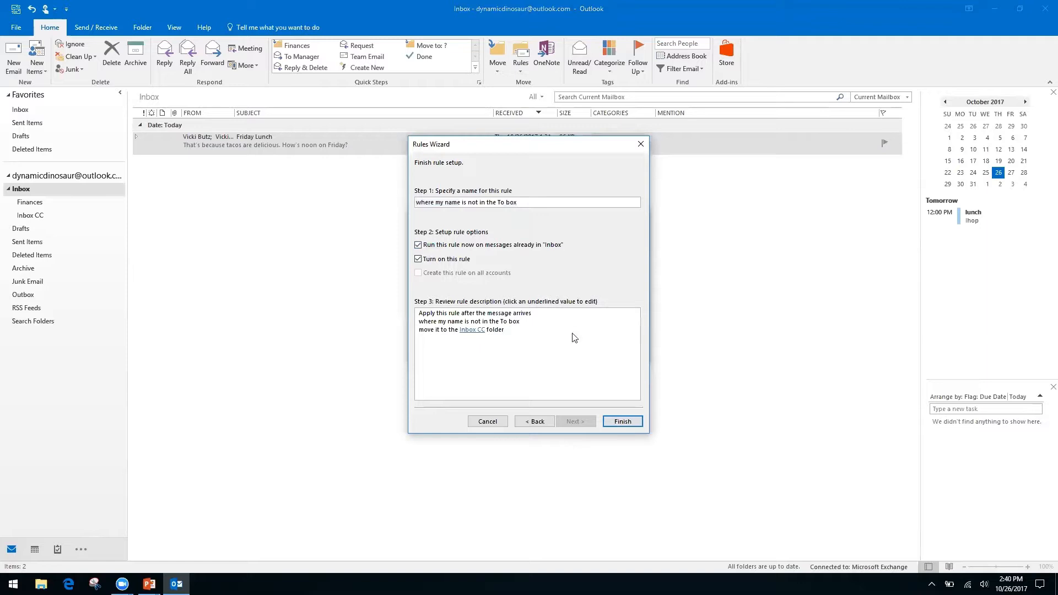
{"action": "left_click", "coordinate": [622, 422]}
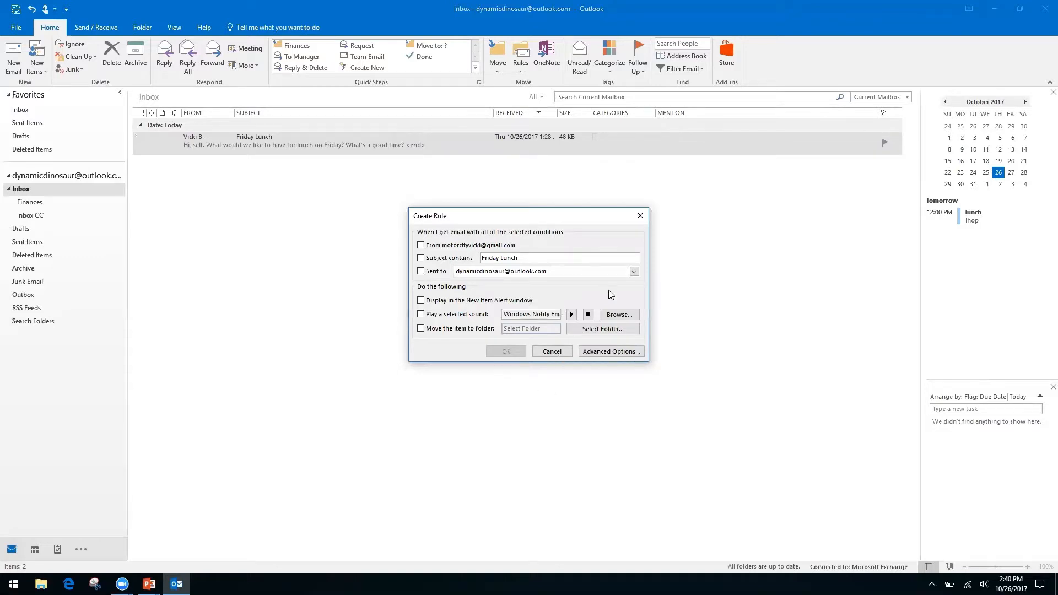
{"action": "left_click", "coordinate": [556, 354]}
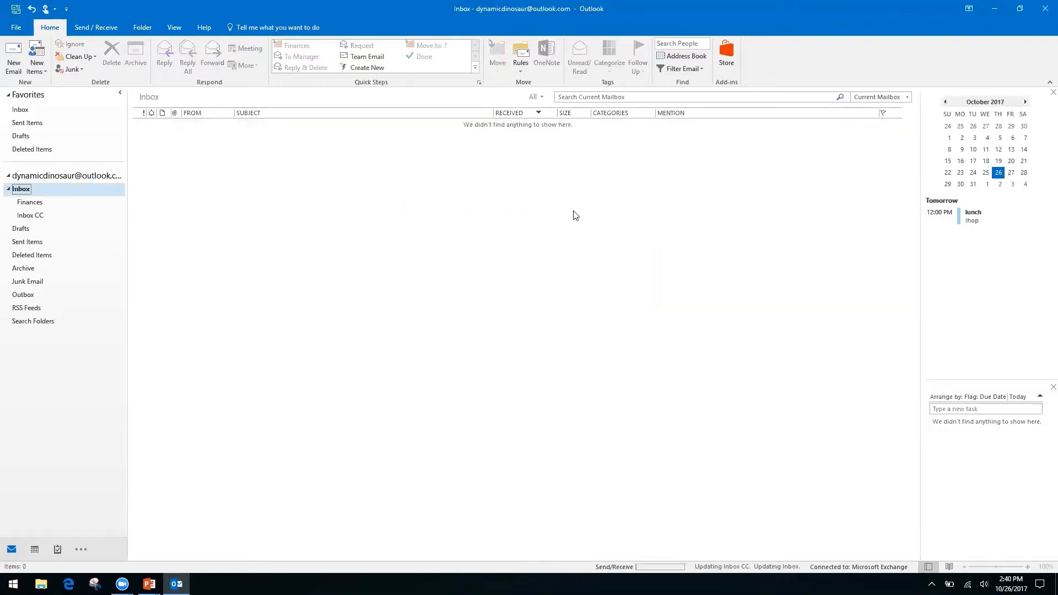
{"action": "left_click", "coordinate": [520, 71]}
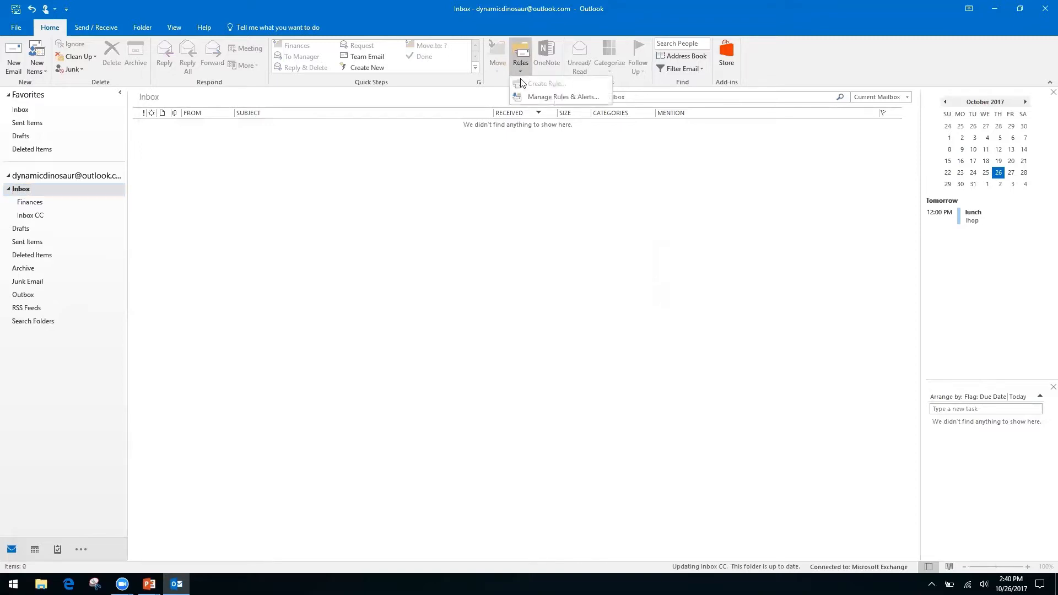
{"action": "left_click", "coordinate": [548, 97]}
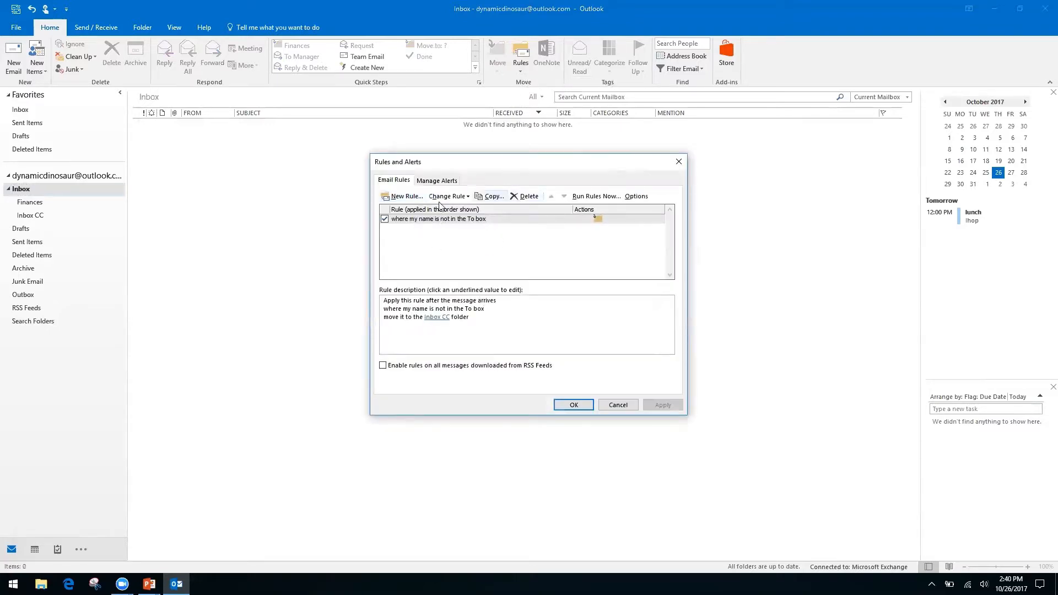
{"action": "left_click", "coordinate": [619, 406]}
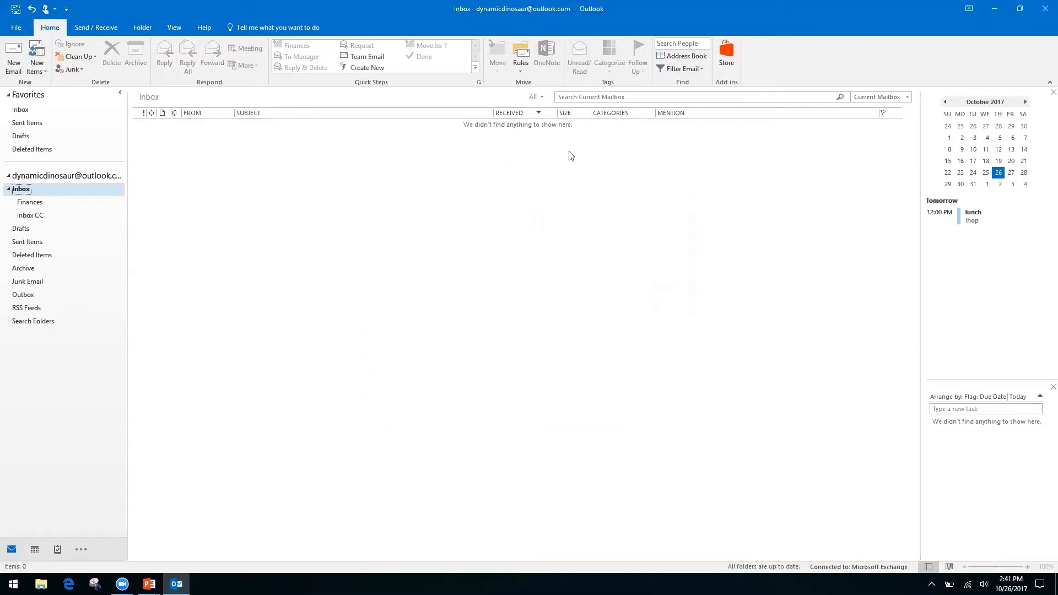
{"action": "left_click", "coordinate": [520, 70]}
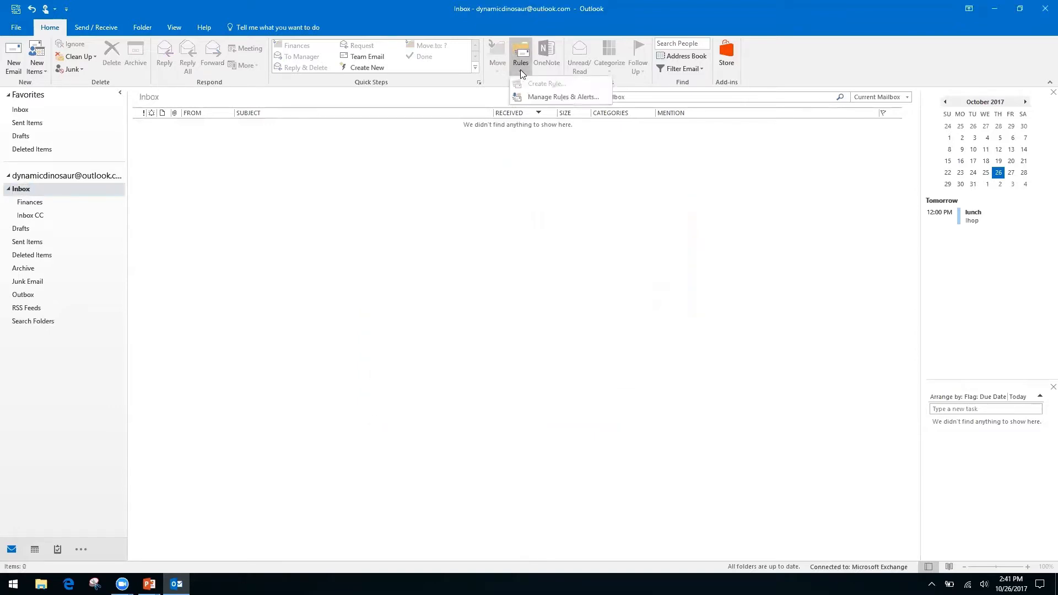
{"action": "left_click", "coordinate": [460, 173]}
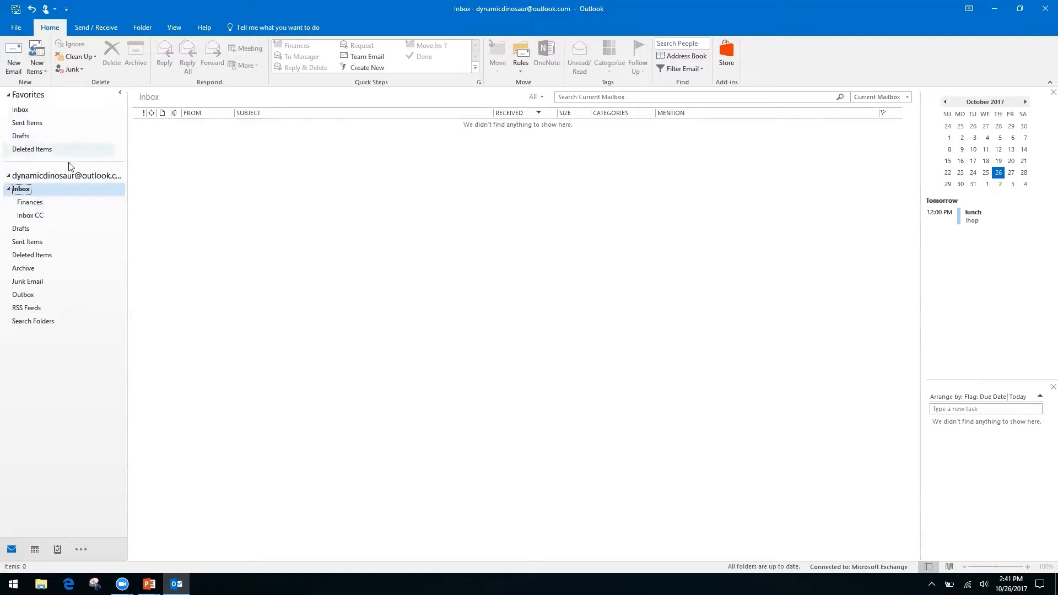
{"action": "left_click", "coordinate": [58, 176]}
{"action": "left_click", "coordinate": [21, 109]}
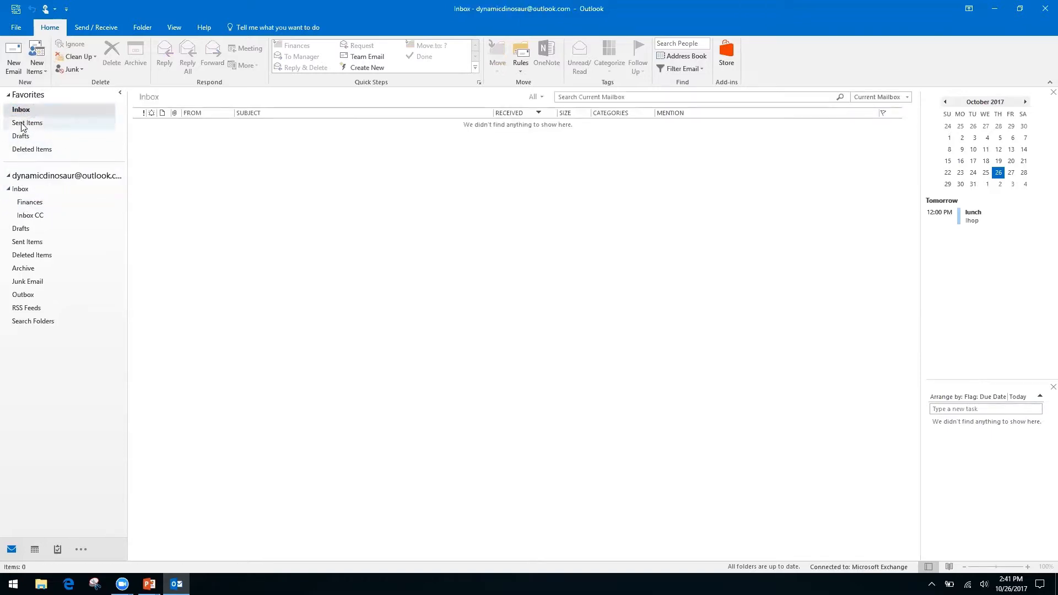
{"action": "left_click", "coordinate": [20, 189]}
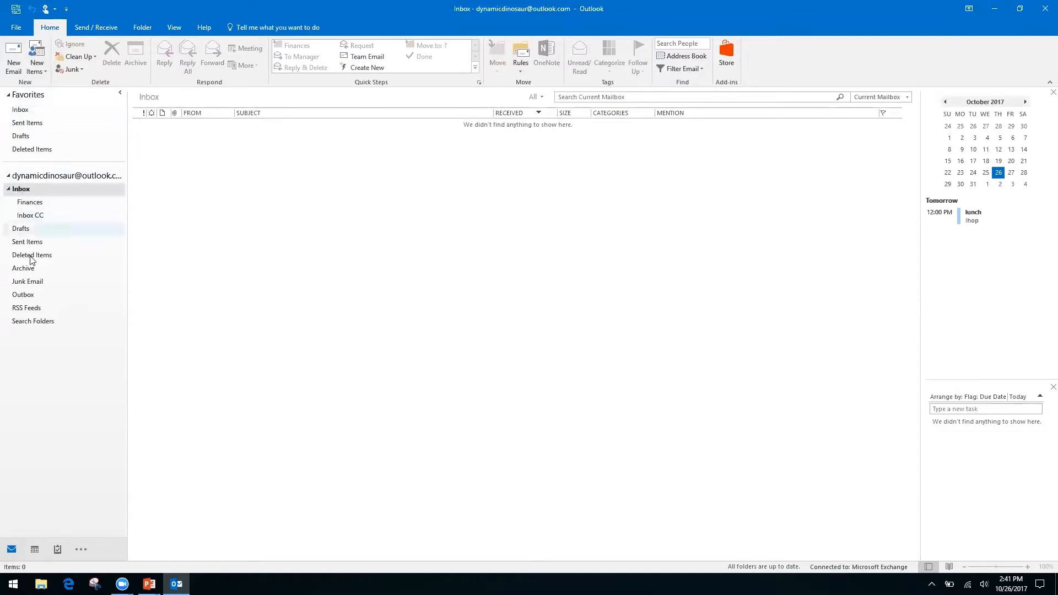
Step: Open the Inbox CC folder to see the Friday Lunch conversation moved there
{"action": "left_click", "coordinate": [28, 217]}
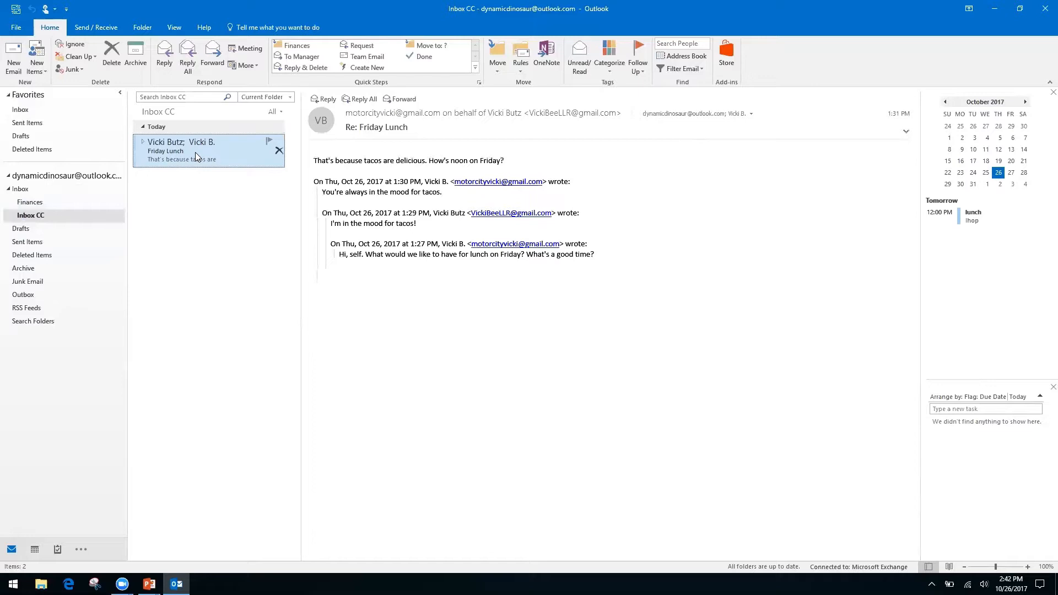
Step: Open the New Search Folder dialog from the Search Folders shortcut menu
{"action": "right_click", "coordinate": [33, 322]}
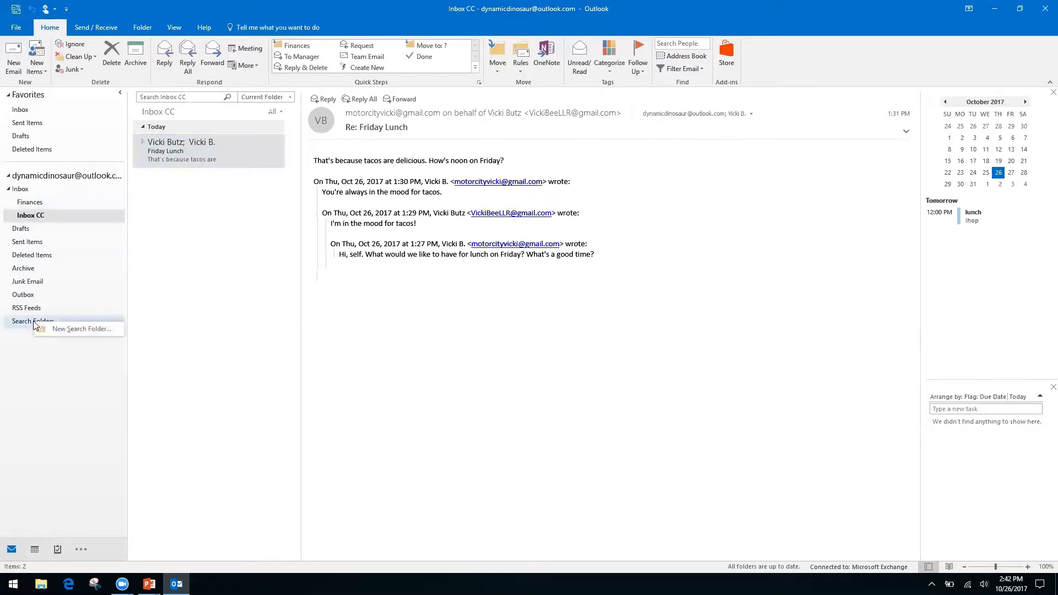
{"action": "left_click", "coordinate": [50, 386]}
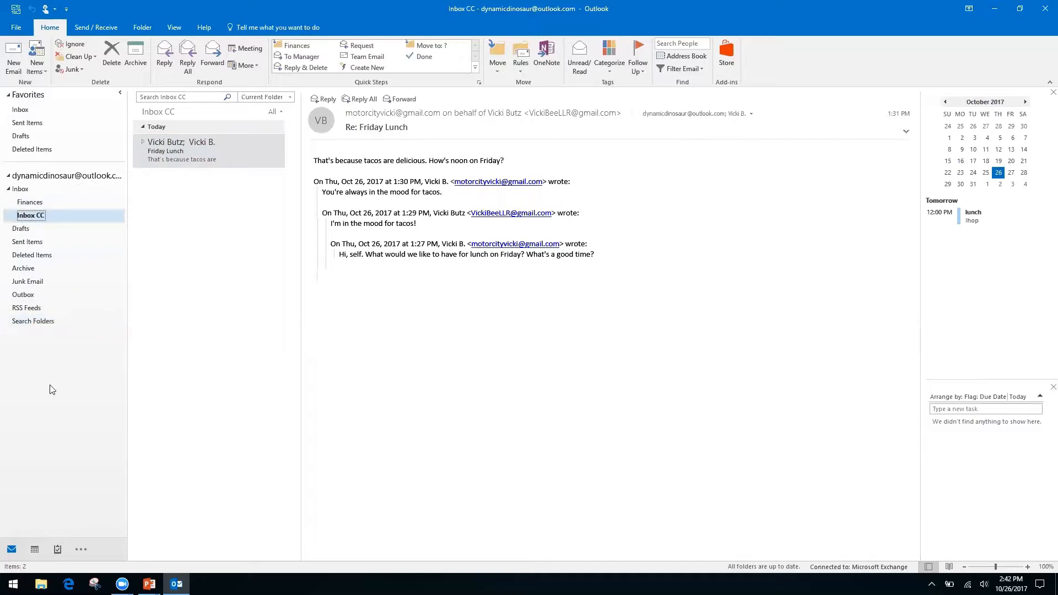
{"action": "right_click", "coordinate": [33, 330]}
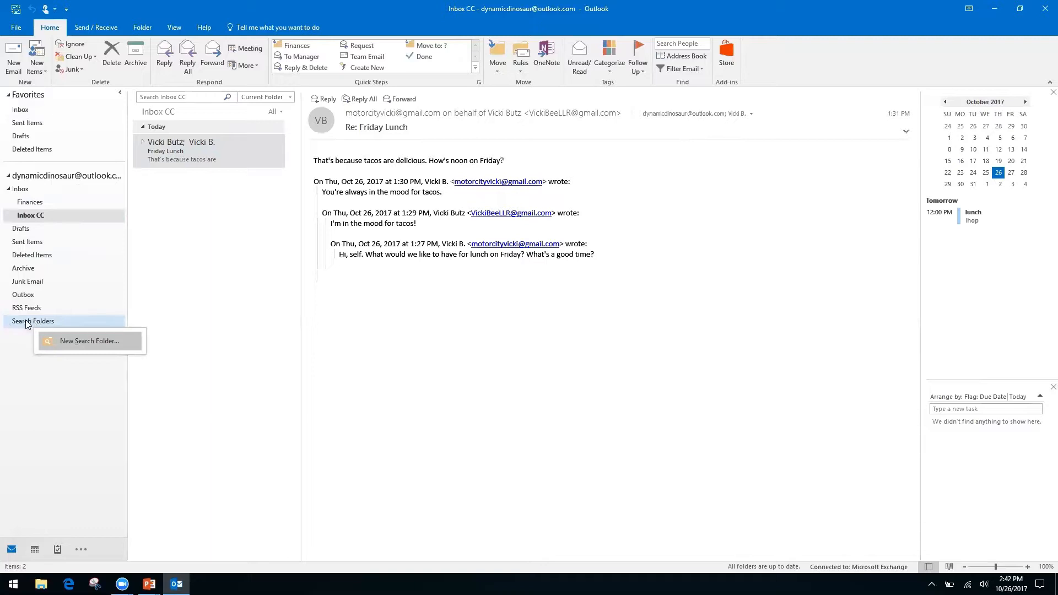
{"action": "key", "text": "Escape"}
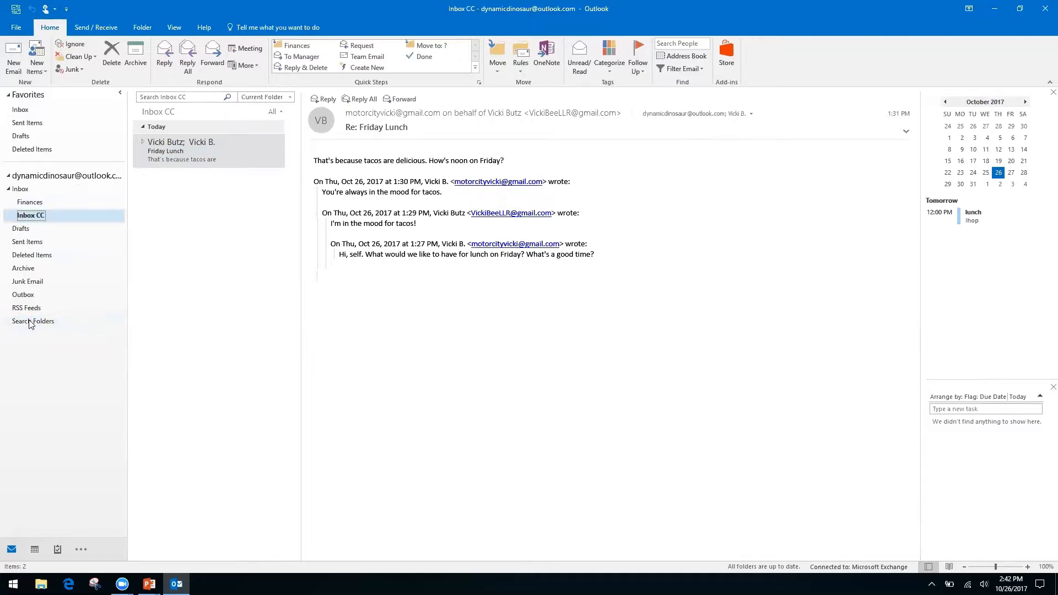
{"action": "right_click", "coordinate": [70, 332]}
{"action": "left_click", "coordinate": [76, 332]}
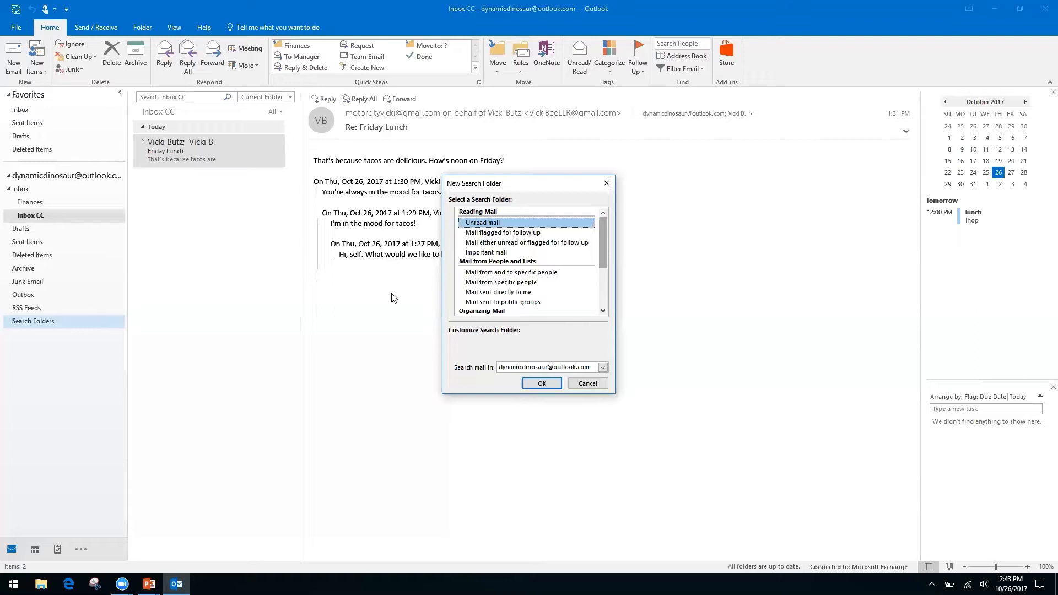
Step: Look over the Mail from specific people and Mail sent directly to me types, then pick Create a custom Search Folder
{"action": "left_click", "coordinate": [492, 282]}
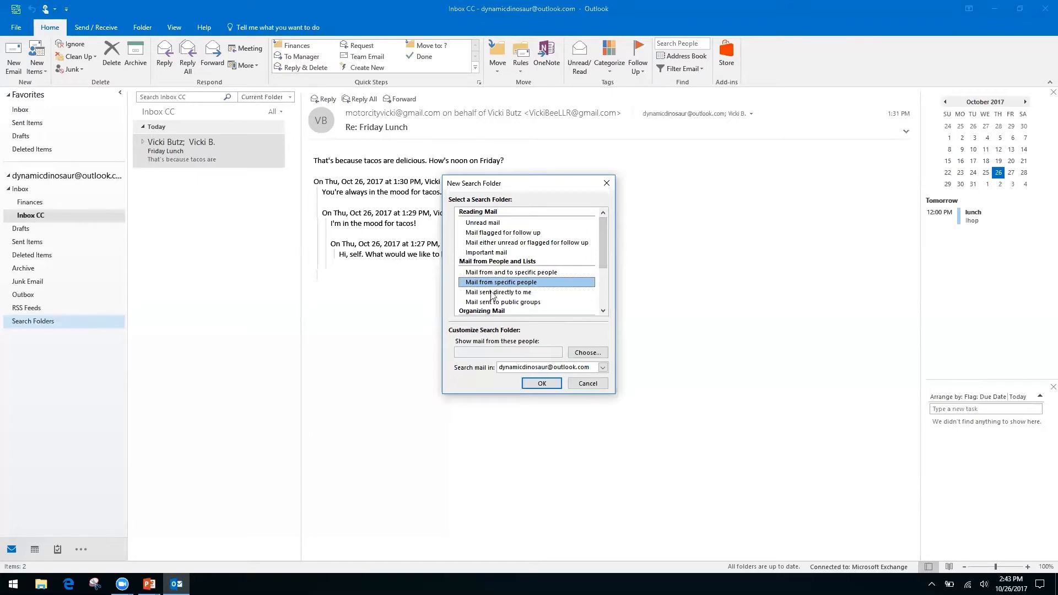
{"action": "left_click", "coordinate": [492, 293]}
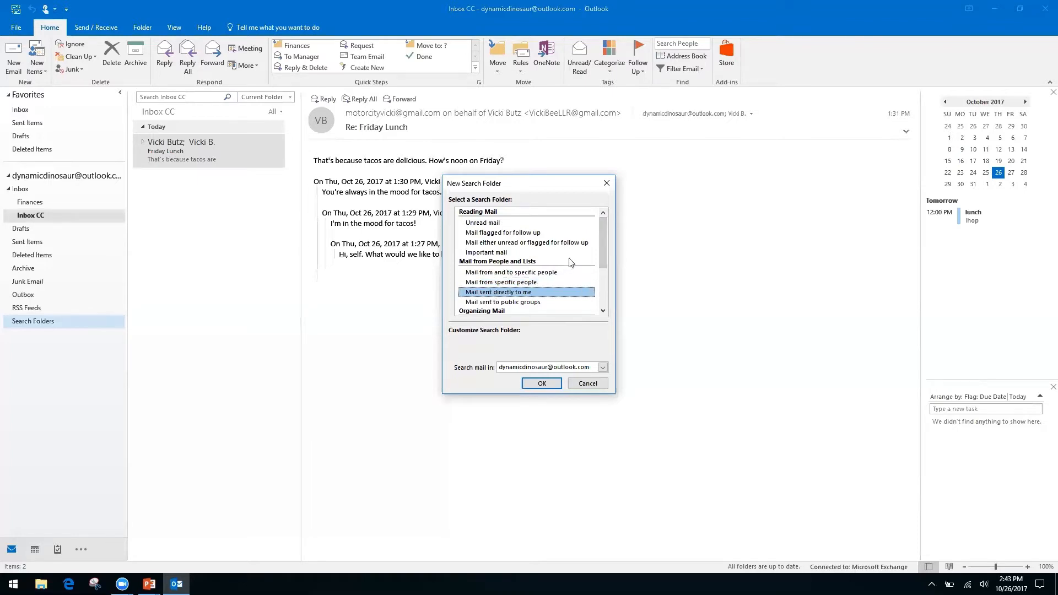
{"action": "left_click_drag", "start_coordinate": [599, 252], "coordinate": [601, 298]}
{"action": "left_click", "coordinate": [527, 302]}
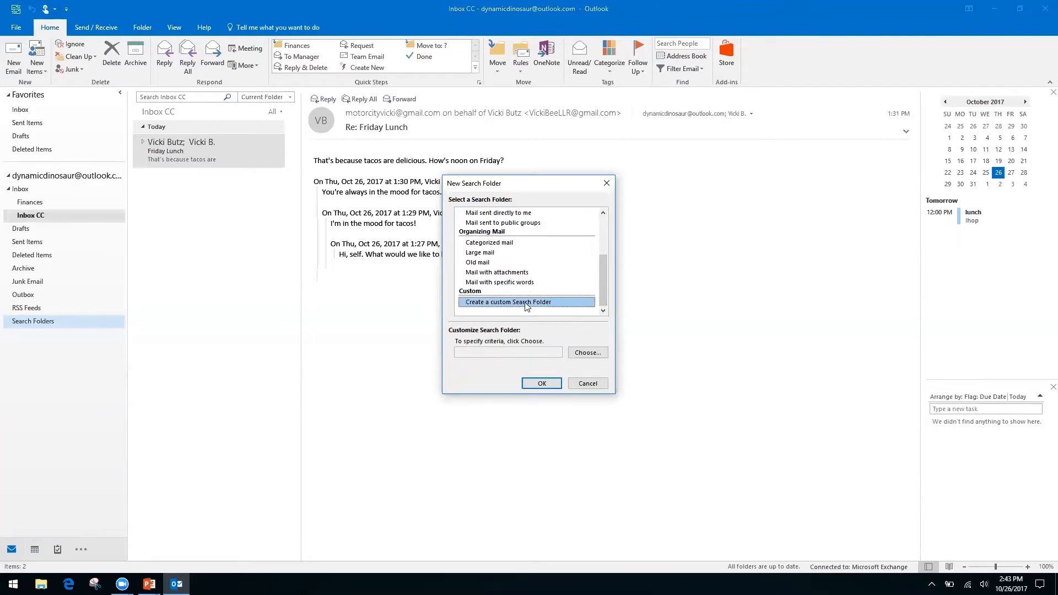
Step: Name the custom search folder 'Invoices from Client A' and accept it with no criteria
{"action": "left_click", "coordinate": [498, 355]}
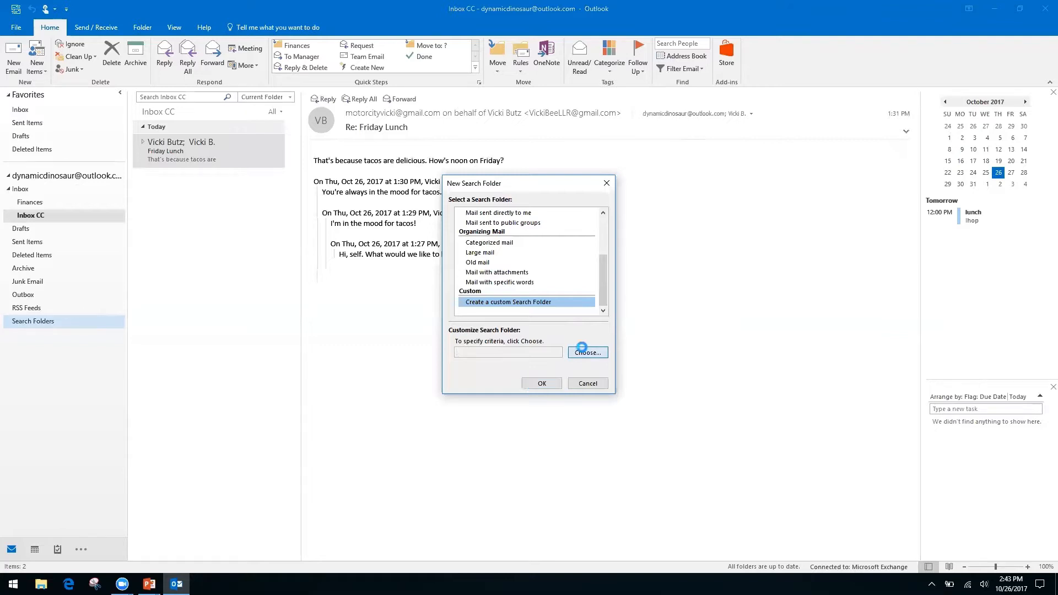
{"action": "left_click", "coordinate": [585, 353]}
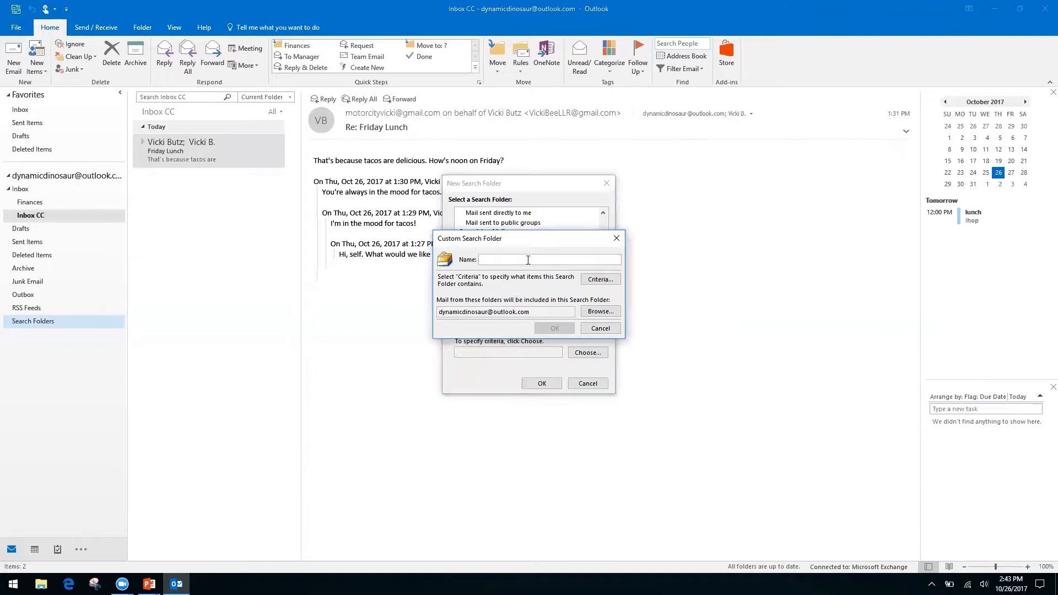
{"action": "type", "text": "Invoices from Client A"}
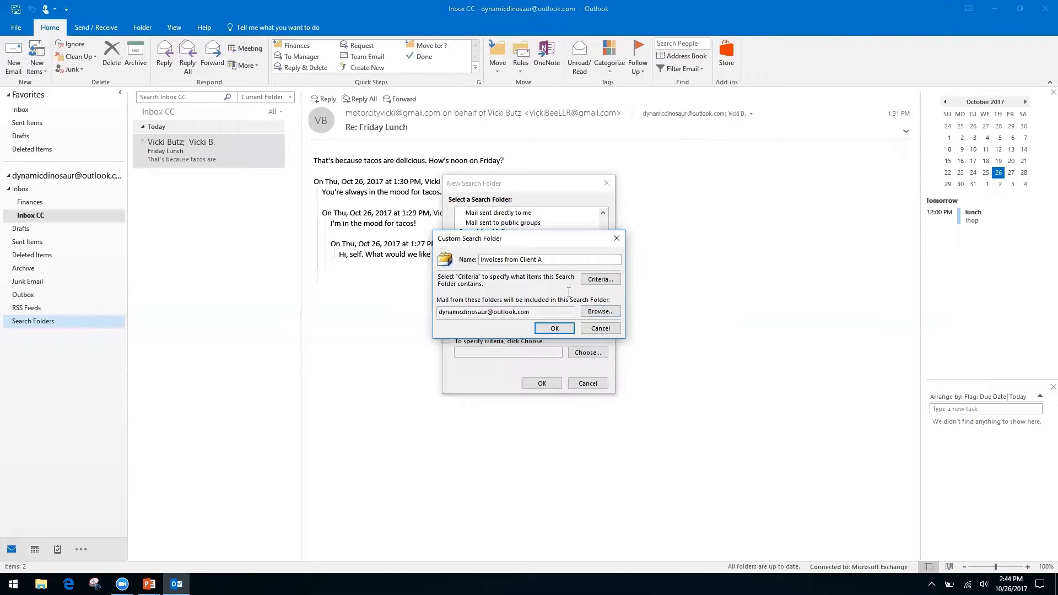
{"action": "left_click", "coordinate": [555, 329]}
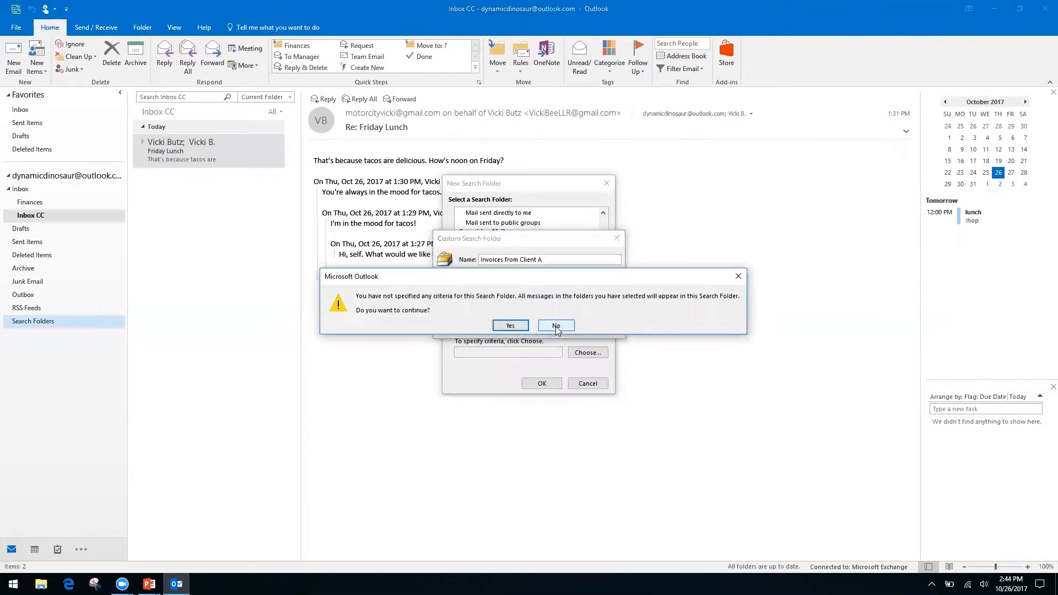
{"action": "left_click", "coordinate": [509, 326]}
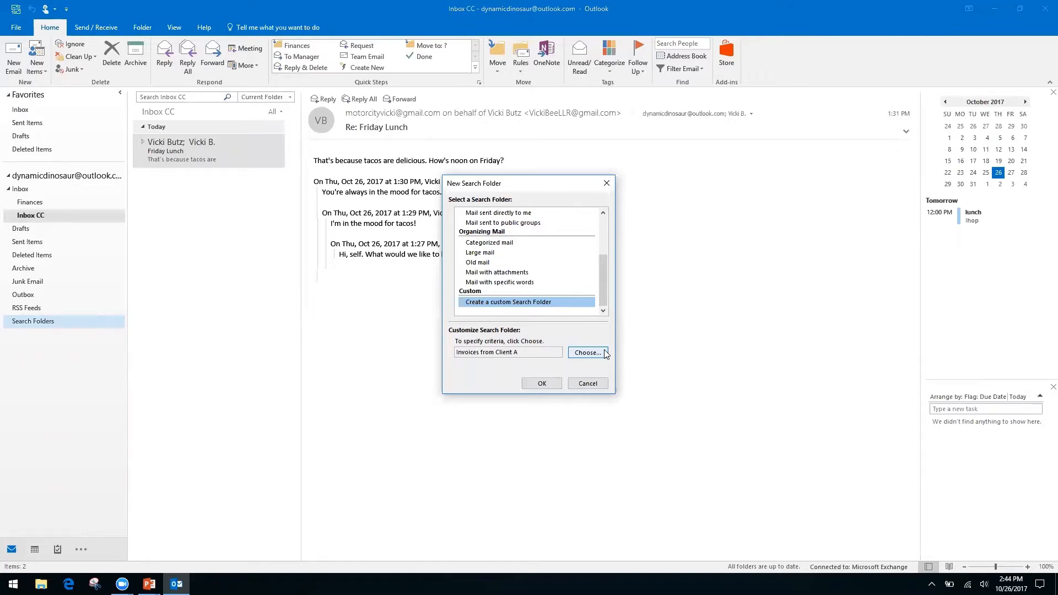
Step: Finish the search folder and view its 7 messages from Deleted Items, Finances, Inbox CC and Sent Items
{"action": "left_click", "coordinate": [543, 384]}
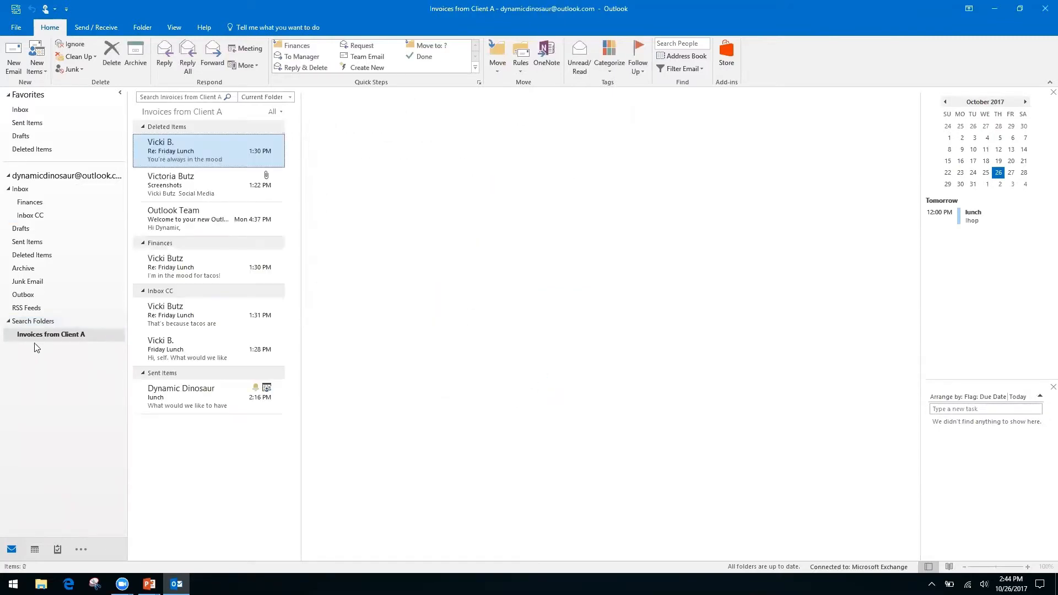
{"action": "left_click", "coordinate": [55, 339]}
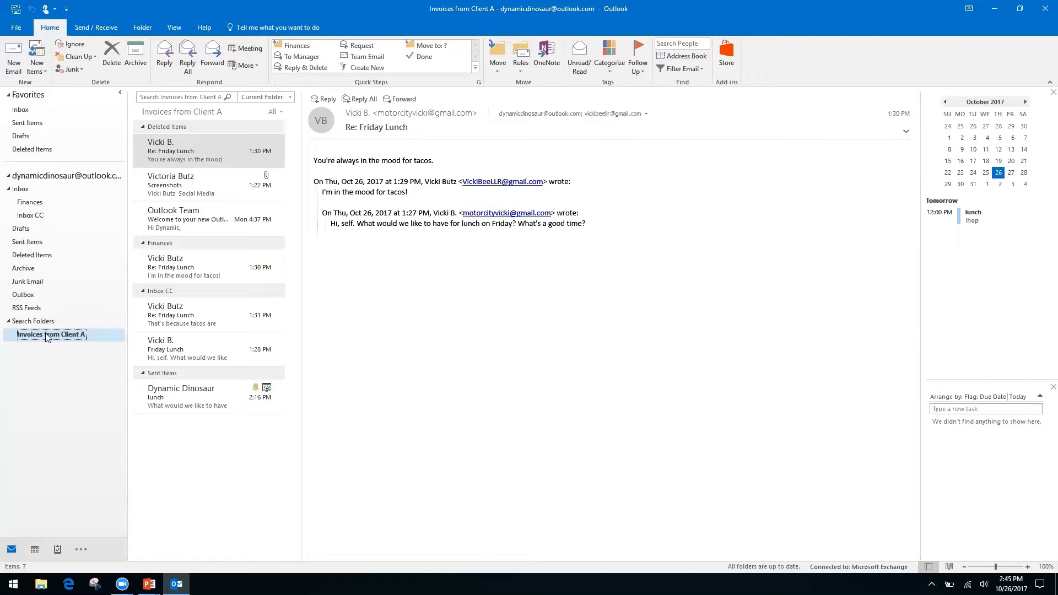
Step: Open Inbox CC, try its search box, then switch to Inbox and back to Inbox CC
{"action": "left_click", "coordinate": [37, 222]}
{"action": "left_click", "coordinate": [177, 96]}
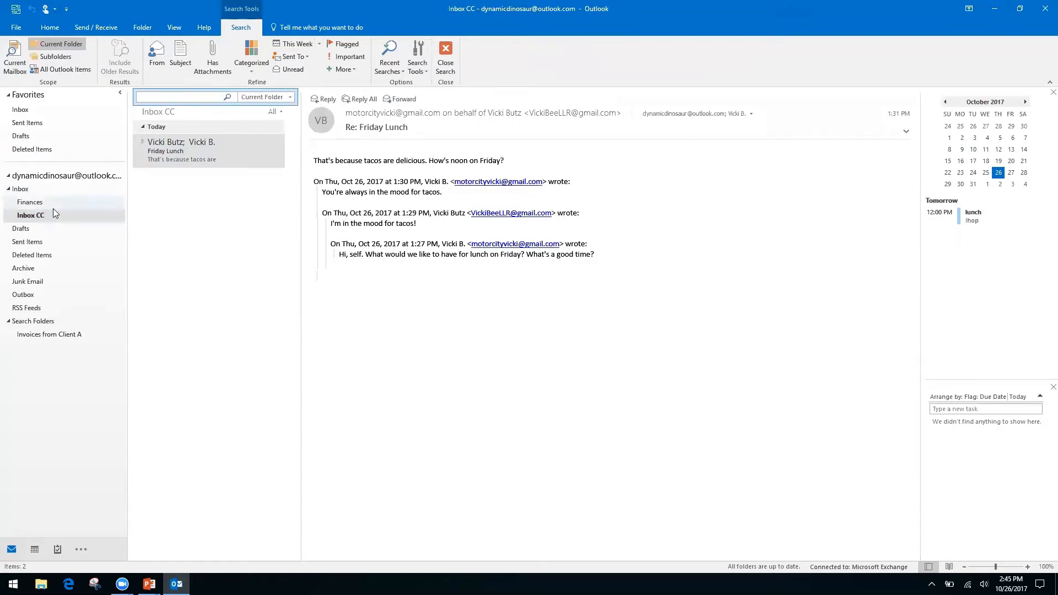
{"action": "left_click", "coordinate": [20, 189]}
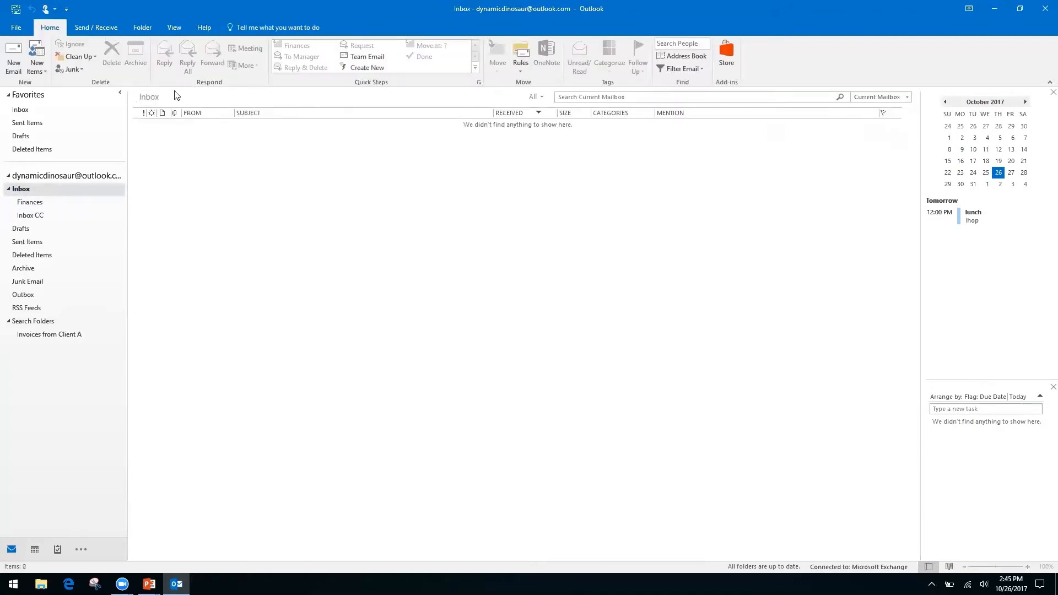
{"action": "left_click", "coordinate": [37, 215]}
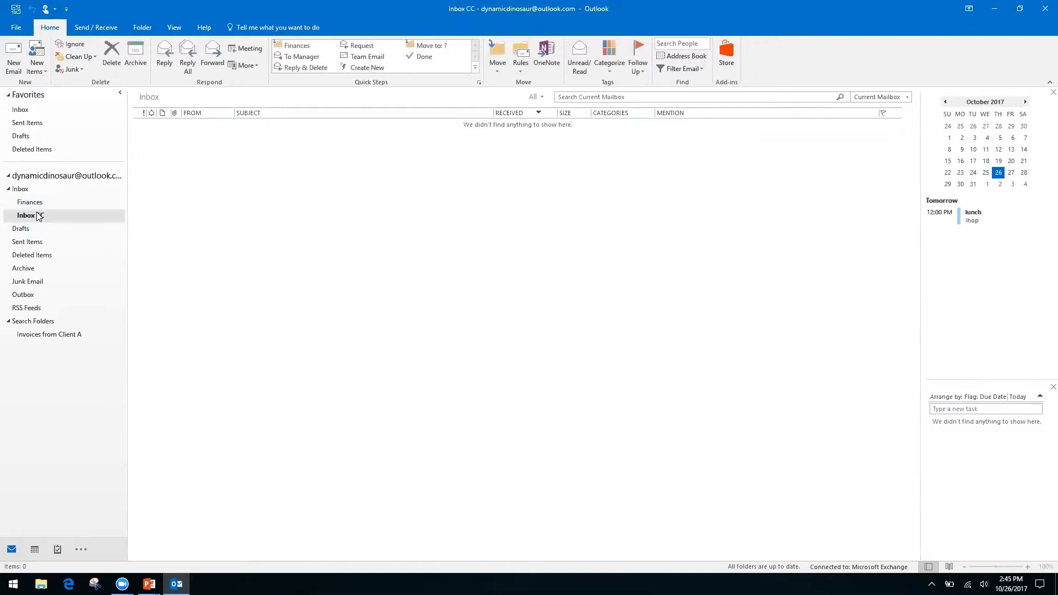
Step: Dismiss the search box context menu and return to the PowerPoint slide show
{"action": "right_click", "coordinate": [190, 99]}
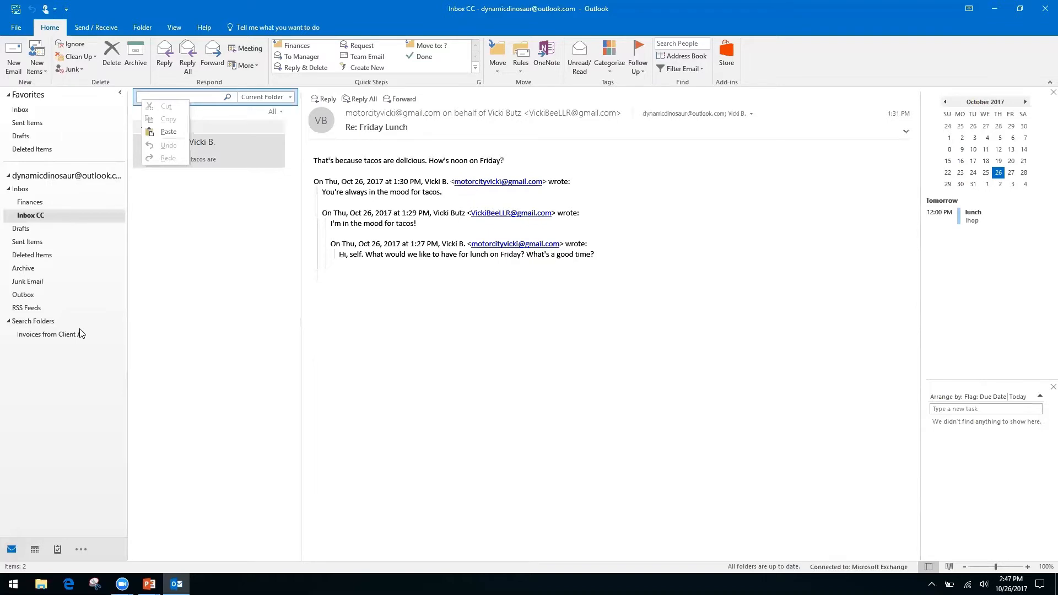
{"action": "left_click", "coordinate": [422, 352]}
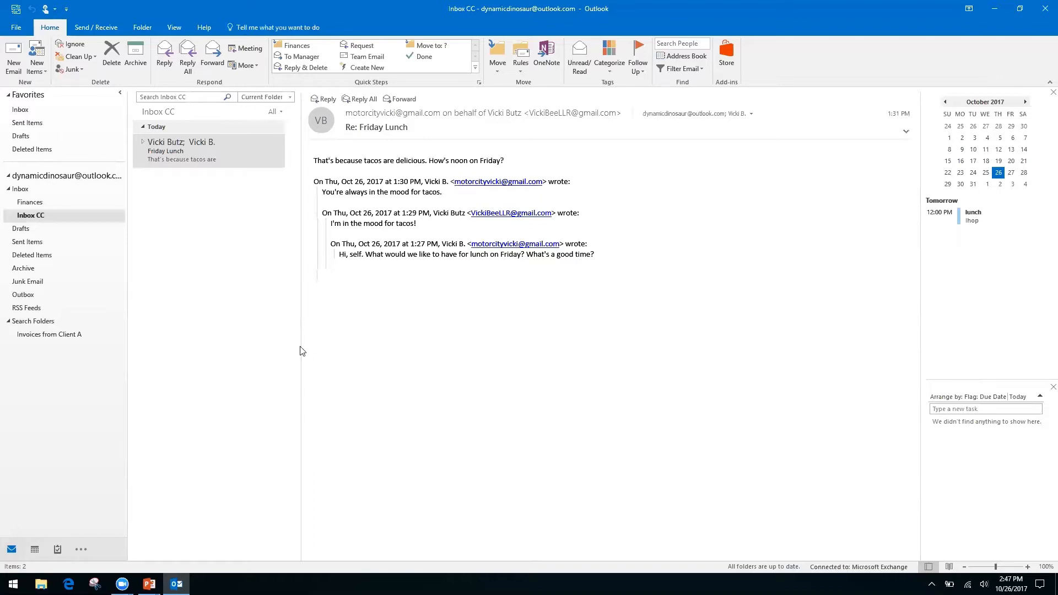
{"action": "key", "text": "alt+Tab"}
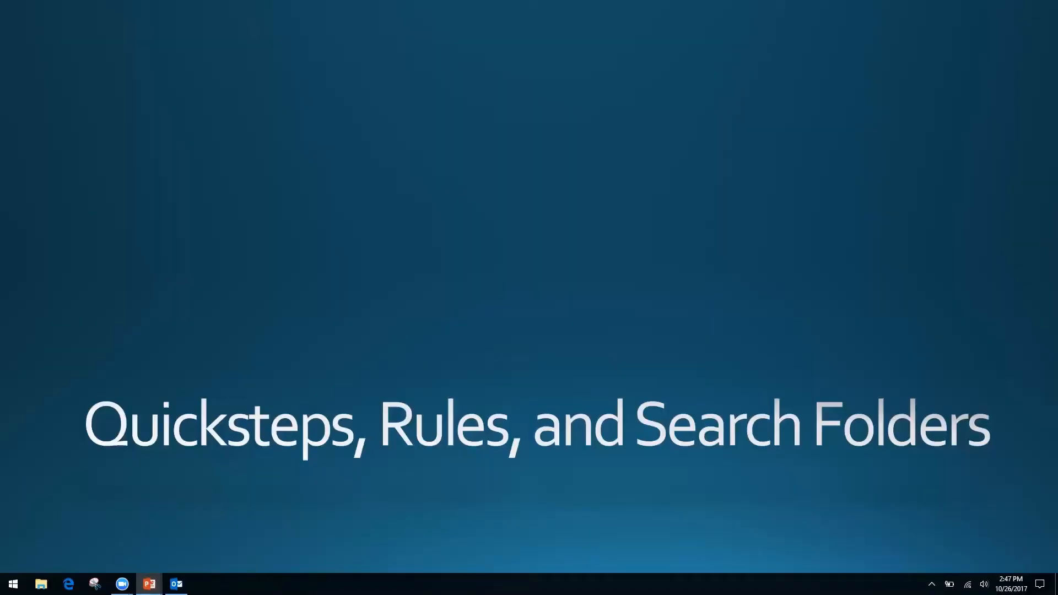
Step: Advance the slide show to 'Forms, Templates, and Quick Parts' and switch back to Outlook
{"action": "key", "text": "Right"}
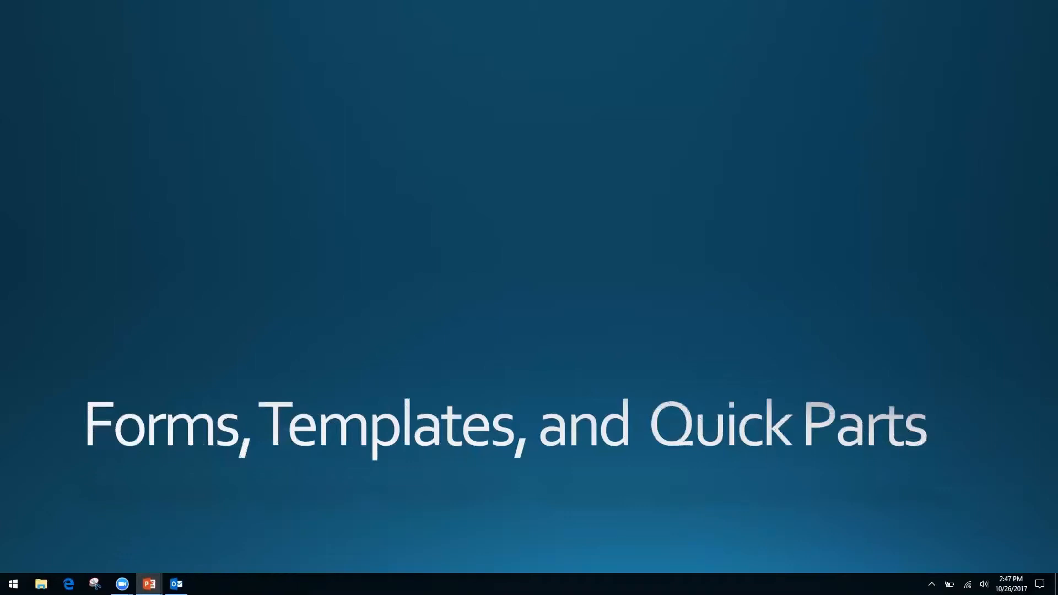
{"action": "key", "text": "alt+Tab"}
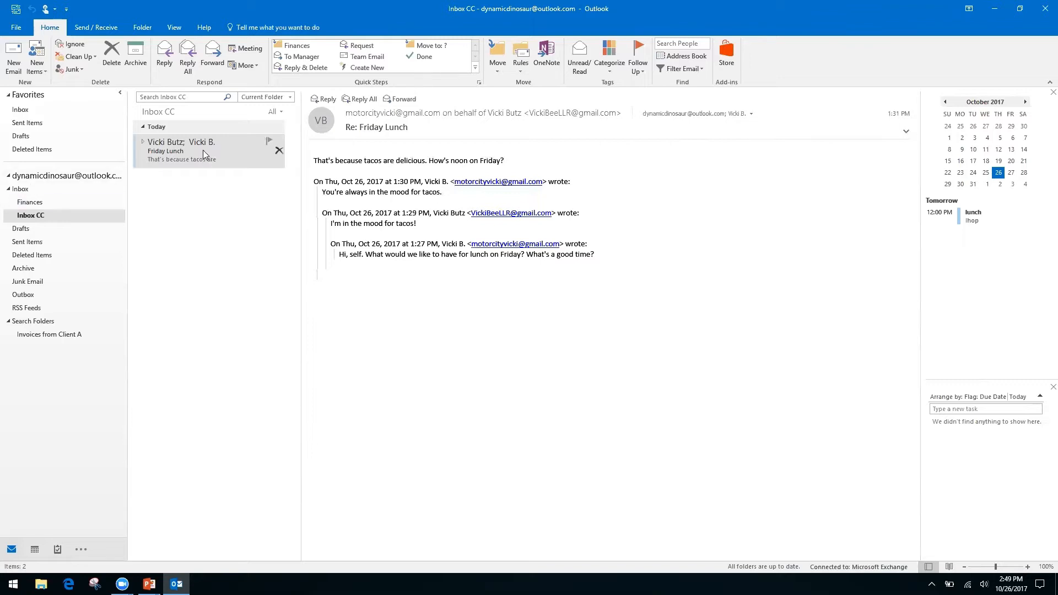
Step: Select the Friday Lunch message and try the shortcut menu on its text, then dismiss it
{"action": "left_click", "coordinate": [178, 155]}
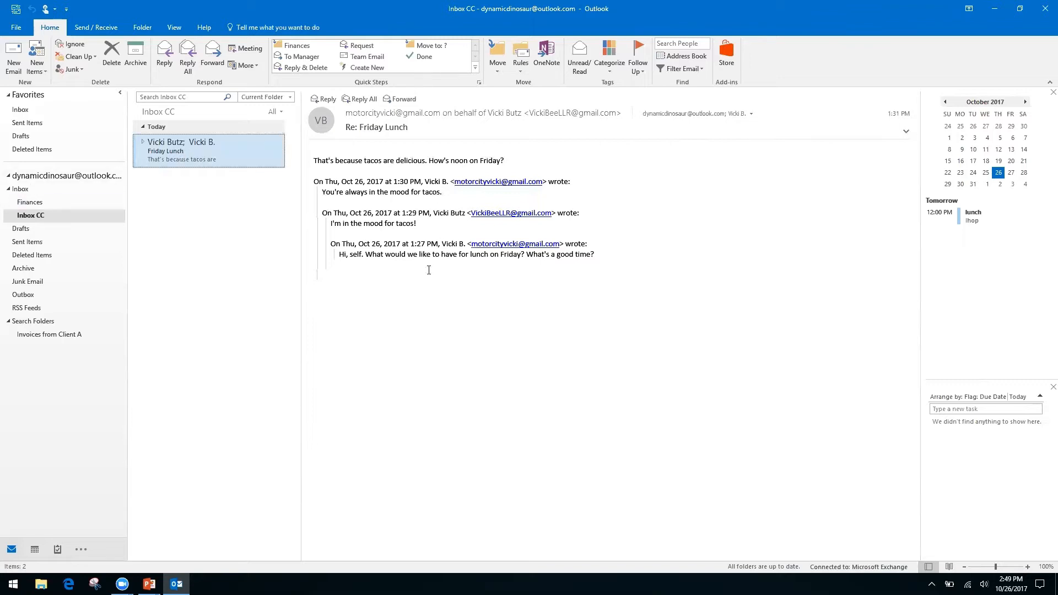
{"action": "right_click", "coordinate": [407, 254]}
{"action": "right_click", "coordinate": [361, 246]}
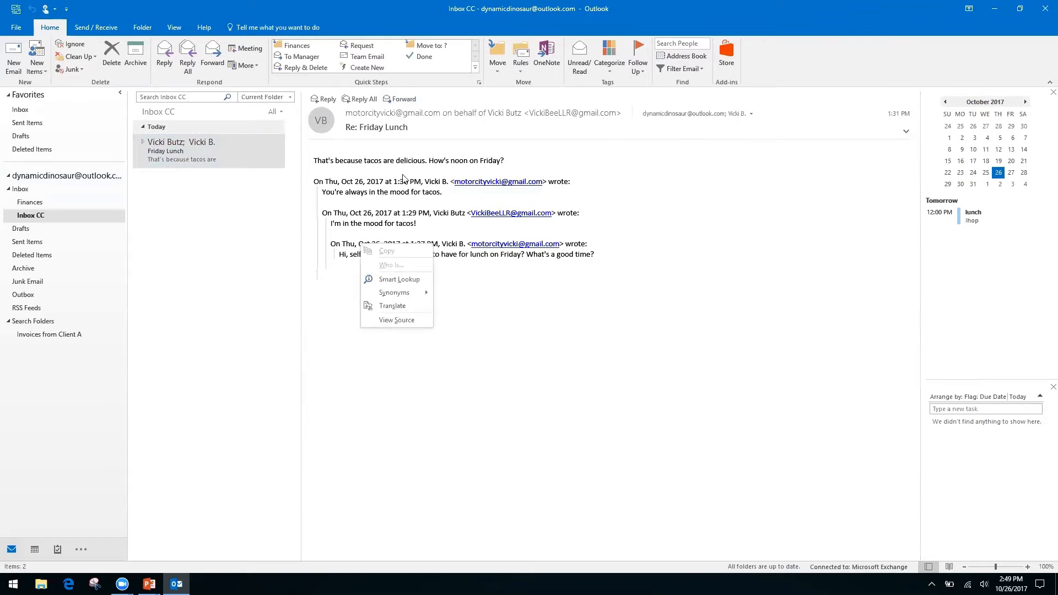
{"action": "left_click", "coordinate": [777, 67]}
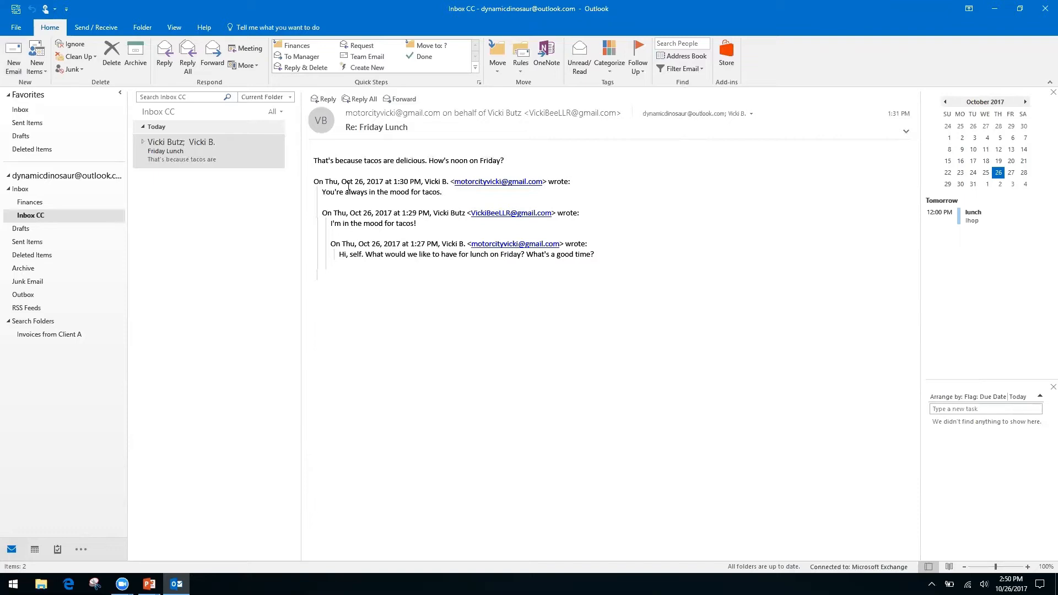
Step: Start a new email with the subject 'Monthly Report'
{"action": "left_click", "coordinate": [13, 56]}
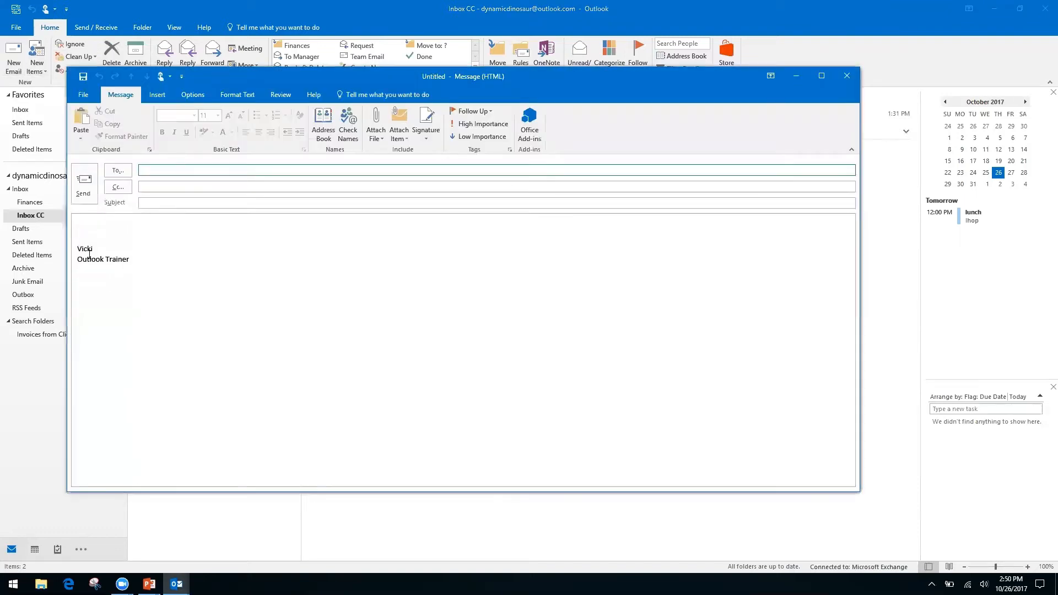
{"action": "left_click", "coordinate": [105, 227]}
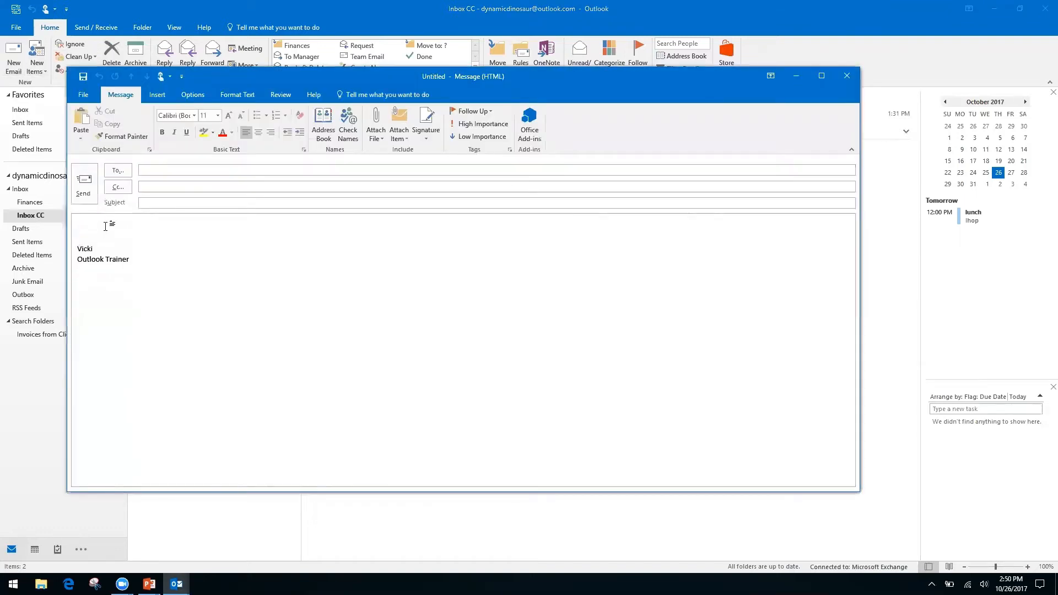
{"action": "left_click", "coordinate": [186, 203]}
{"action": "type", "text": "Monthly Report"}
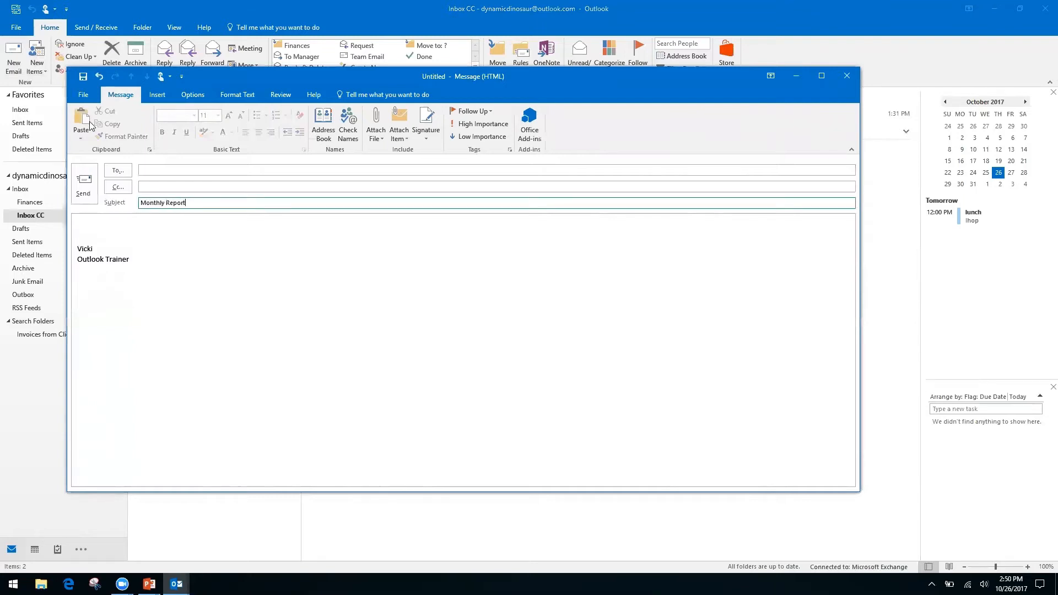
Step: Write the body lines 'Month', 'Date' and 'Information, see spreadsheet'
{"action": "left_click", "coordinate": [104, 224]}
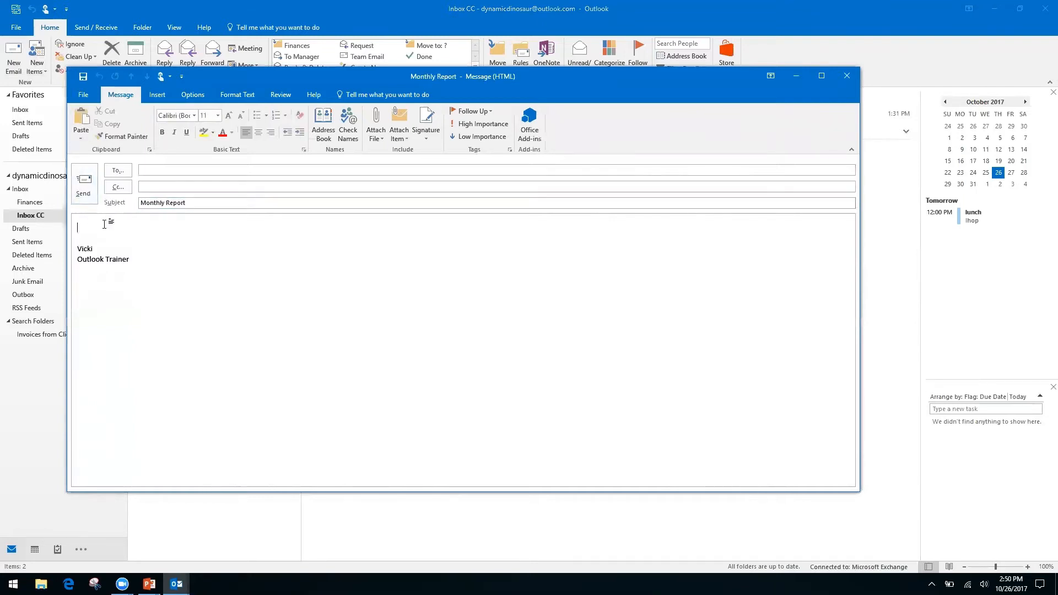
{"action": "type", "text": "Month"}
{"action": "key", "text": "Return"}
{"action": "type", "text": "Date"}
{"action": "key", "text": "Return"}
{"action": "key", "text": "Return"}
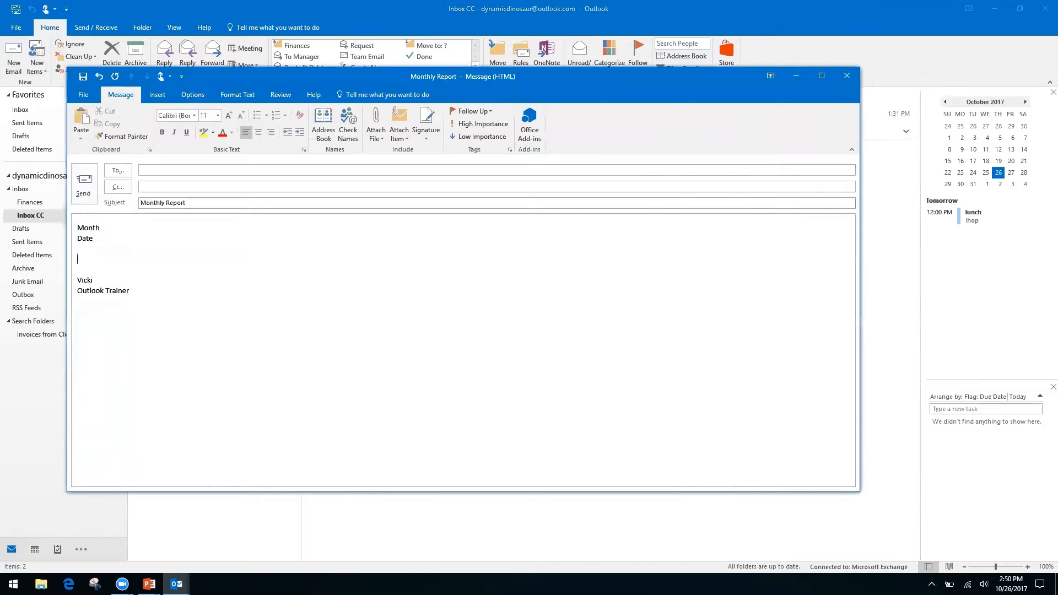
{"action": "type", "text": "Information, see spreadsheet"}
{"action": "left_click", "coordinate": [80, 97]}
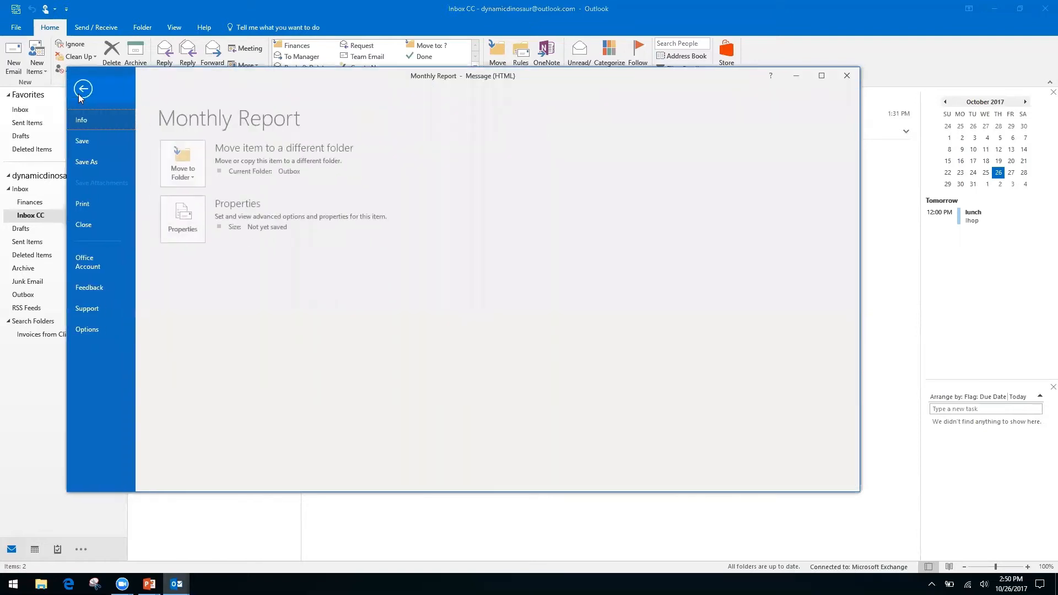
{"action": "left_click", "coordinate": [97, 161]}
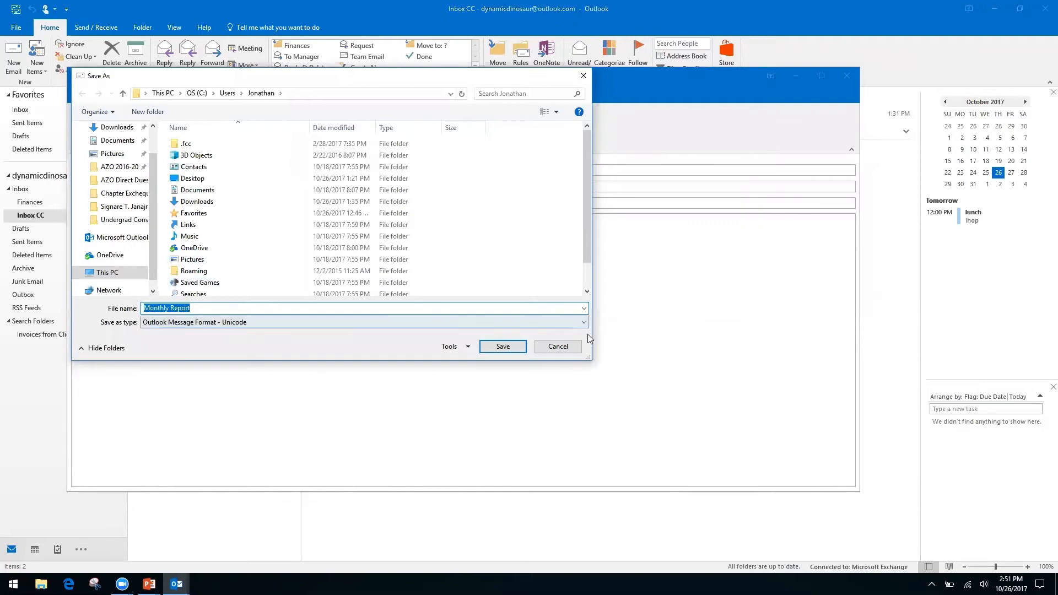
{"action": "left_click", "coordinate": [560, 322]}
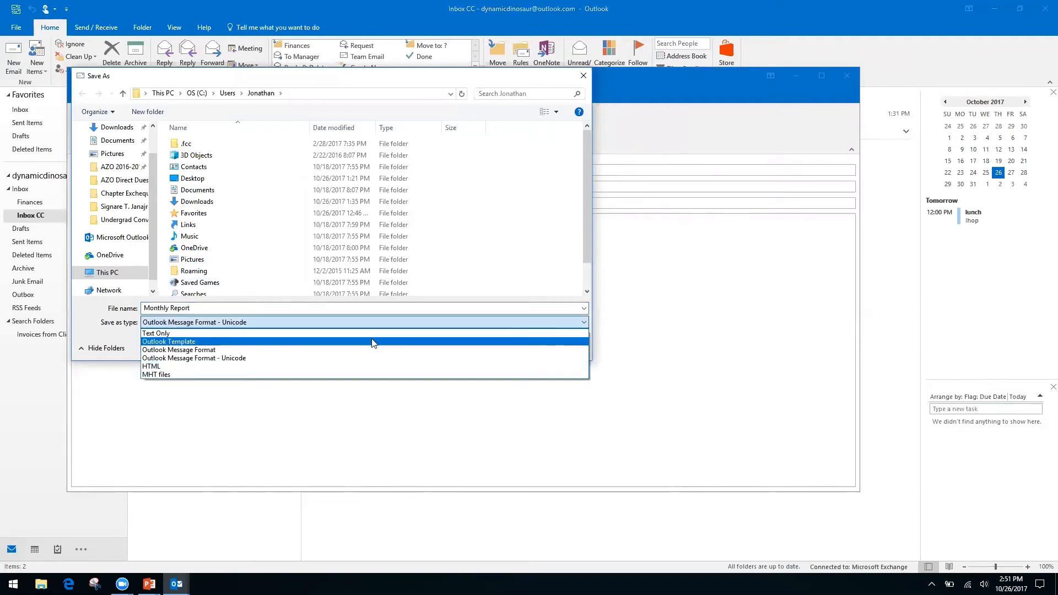
{"action": "left_click", "coordinate": [179, 366]}
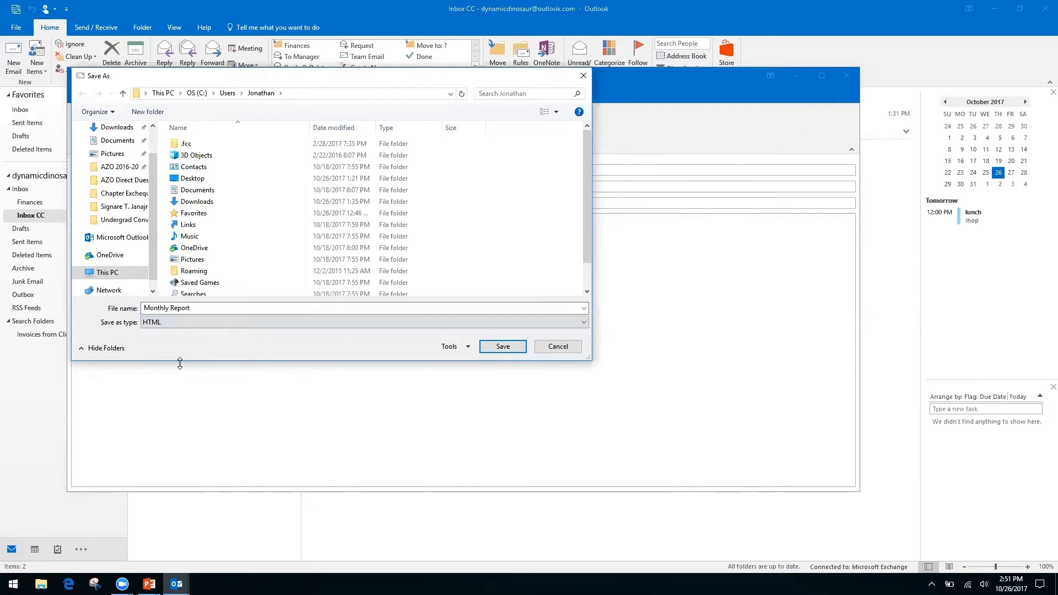
{"action": "left_click", "coordinate": [558, 347]}
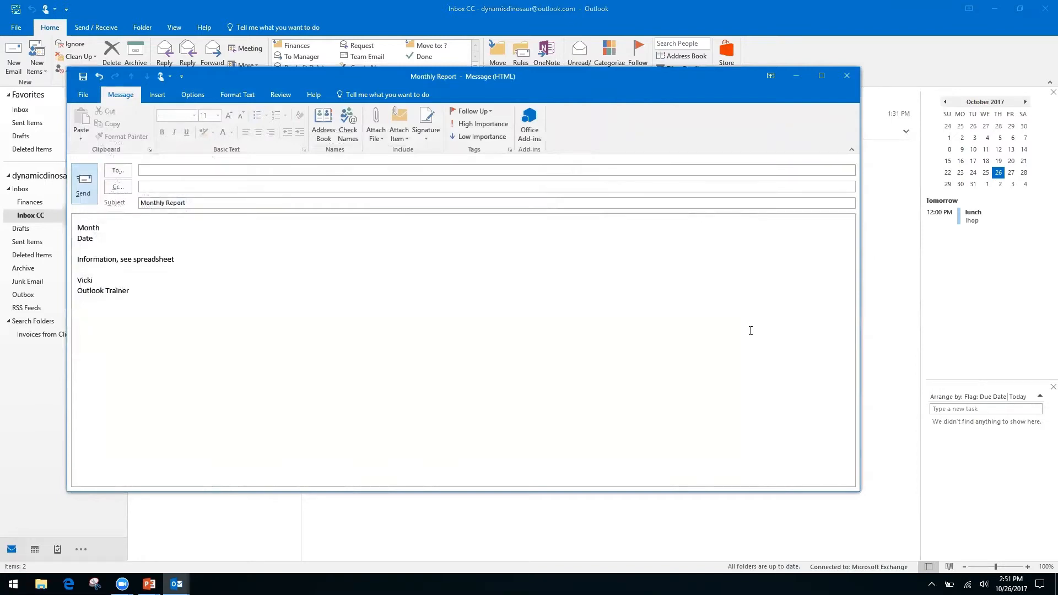
Step: Close the Monthly Report message and discard it without saving
{"action": "left_click", "coordinate": [846, 77]}
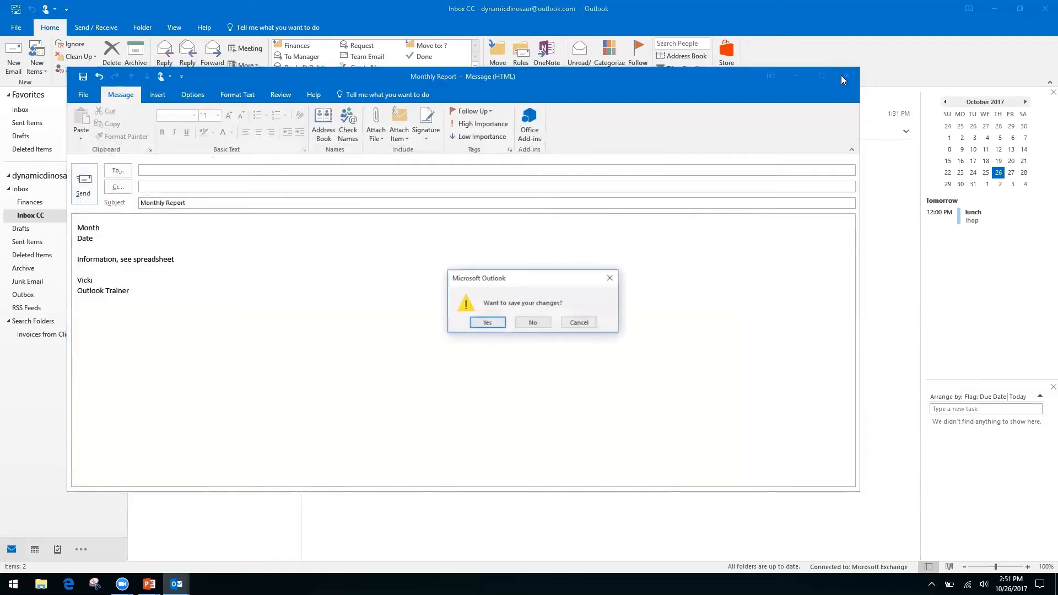
{"action": "left_click", "coordinate": [533, 324]}
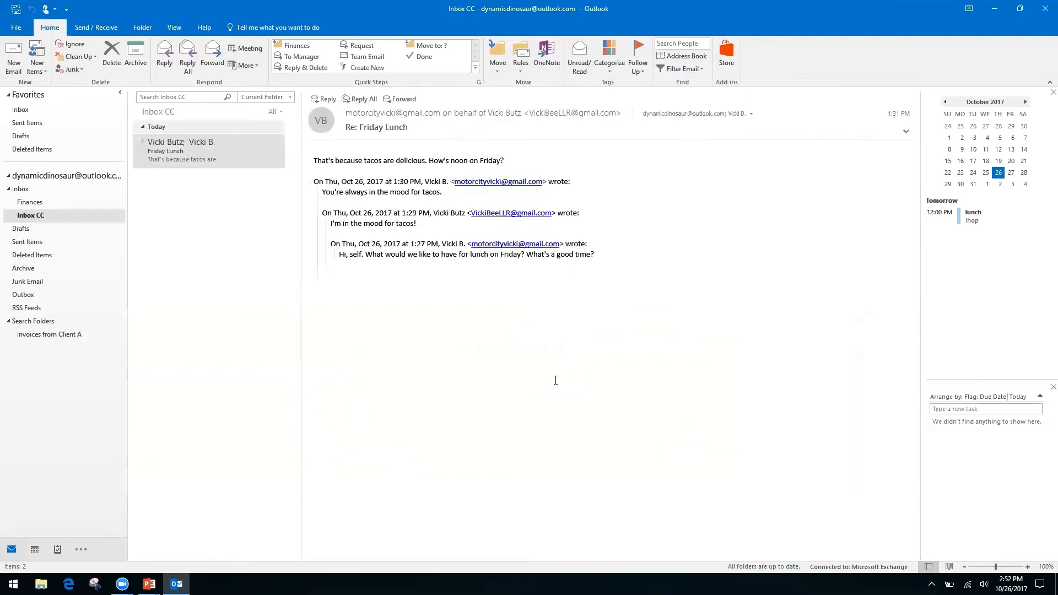
Step: Return to the PowerPoint slide show and advance to the next section title slide
{"action": "key", "text": "alt+Tab"}
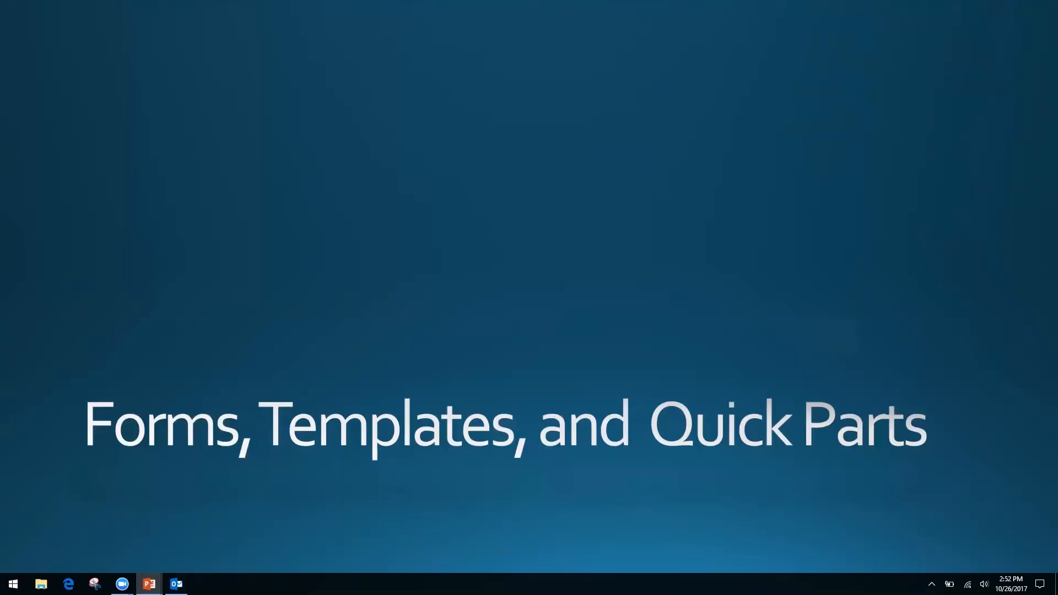
{"action": "key", "text": "Right"}
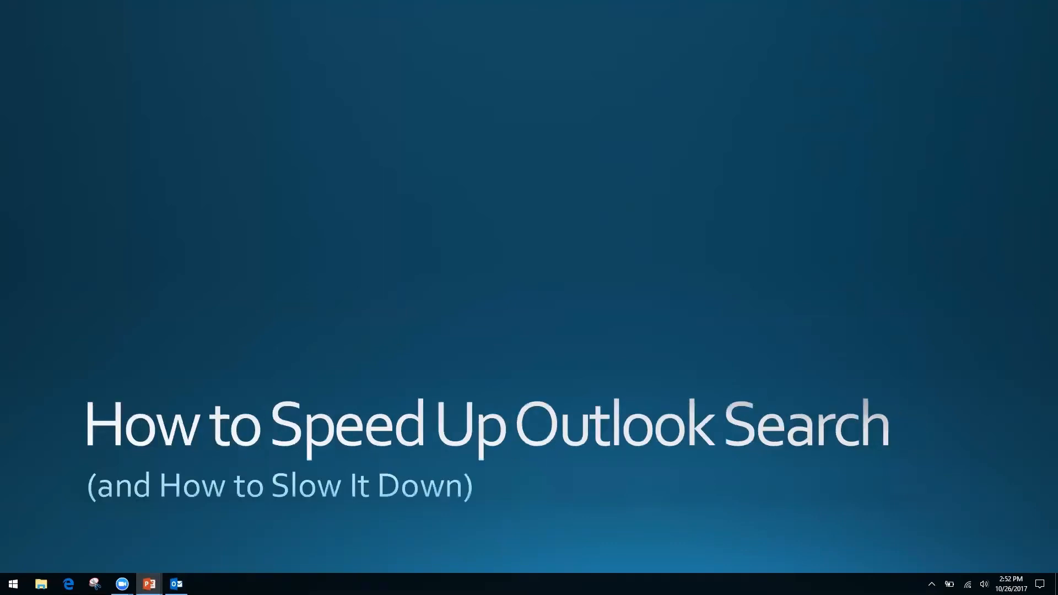